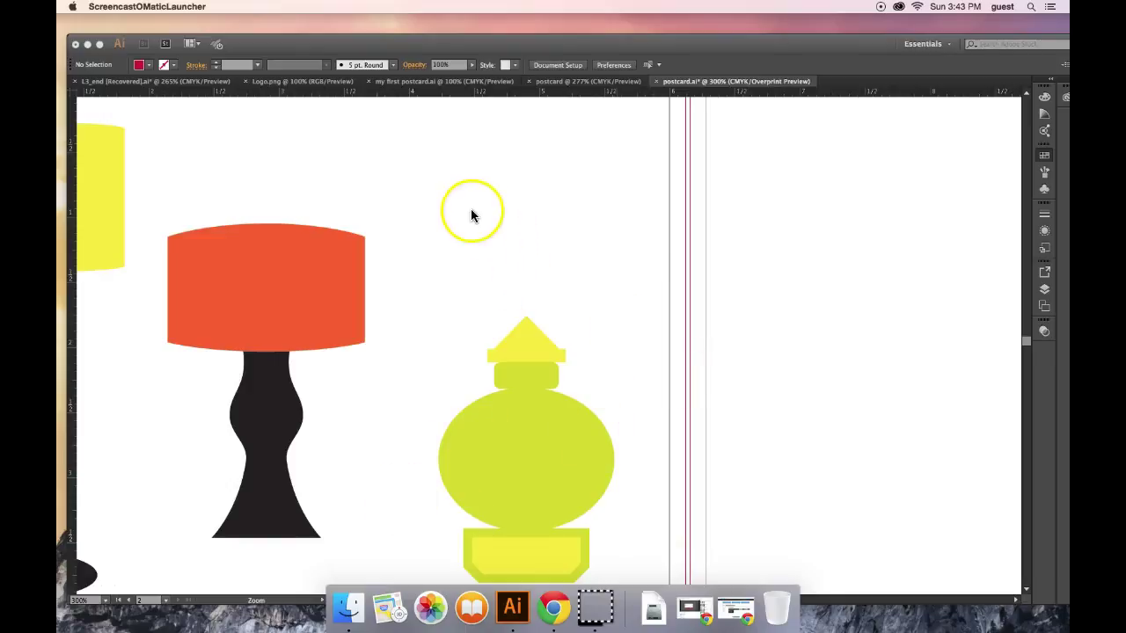
- Show all hidden artwork in the postcard document
click(367, 194)
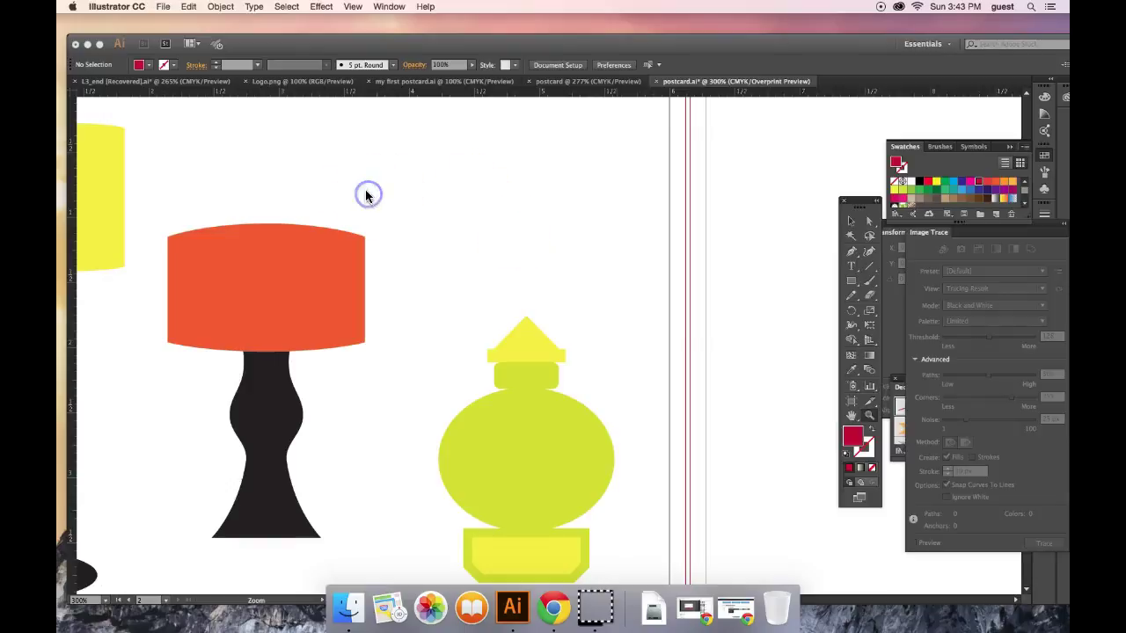
click(222, 7)
click(249, 108)
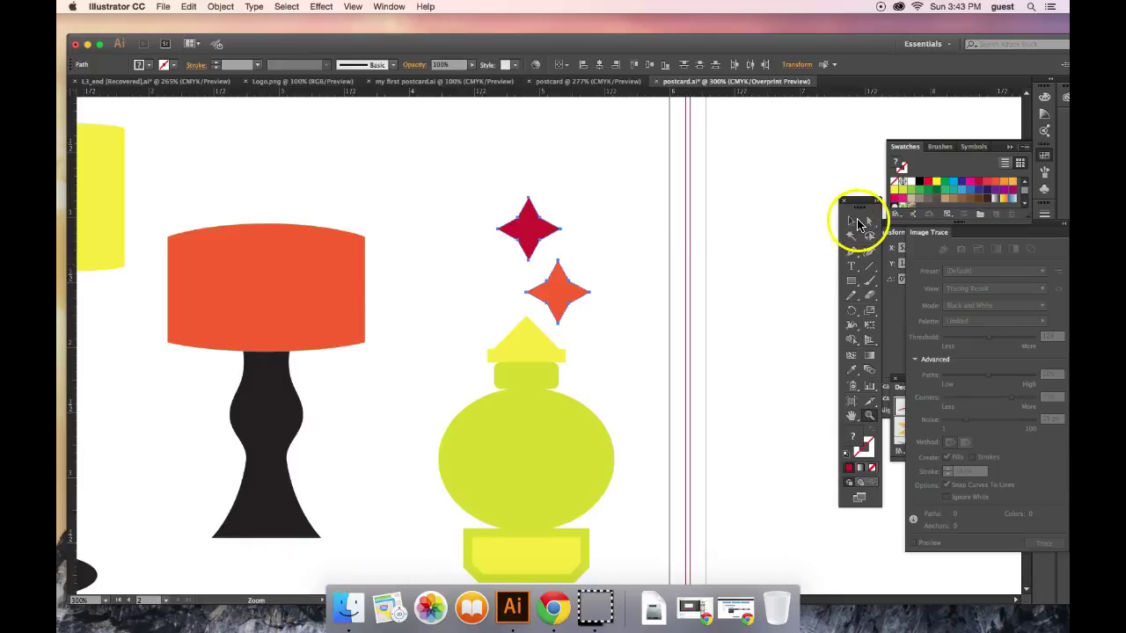
key(super+equal)
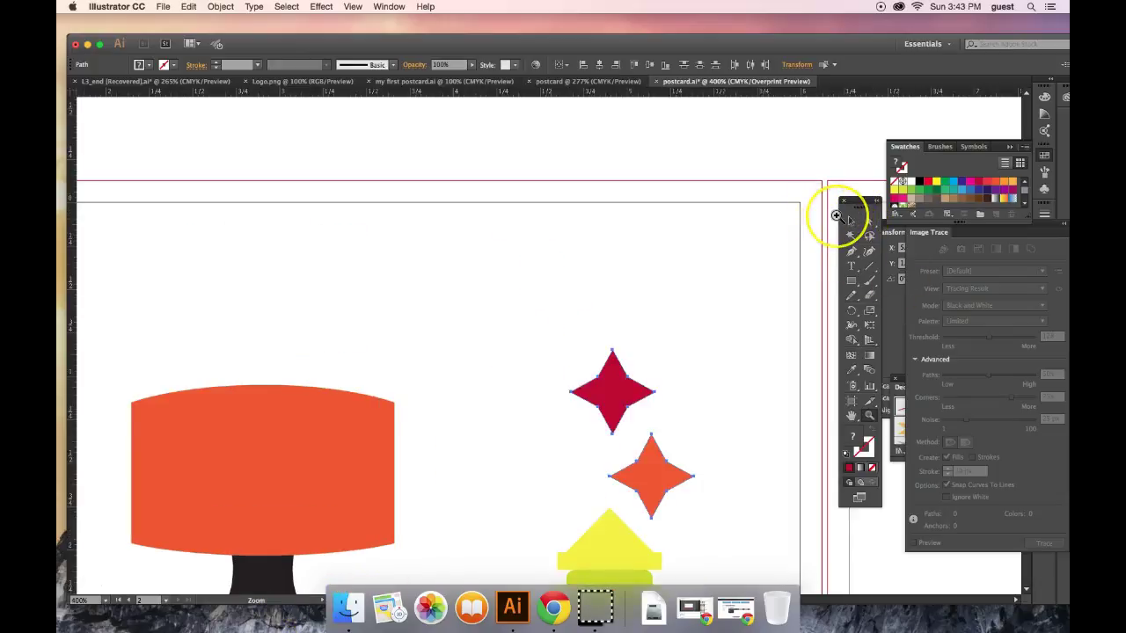
key(super+minus)
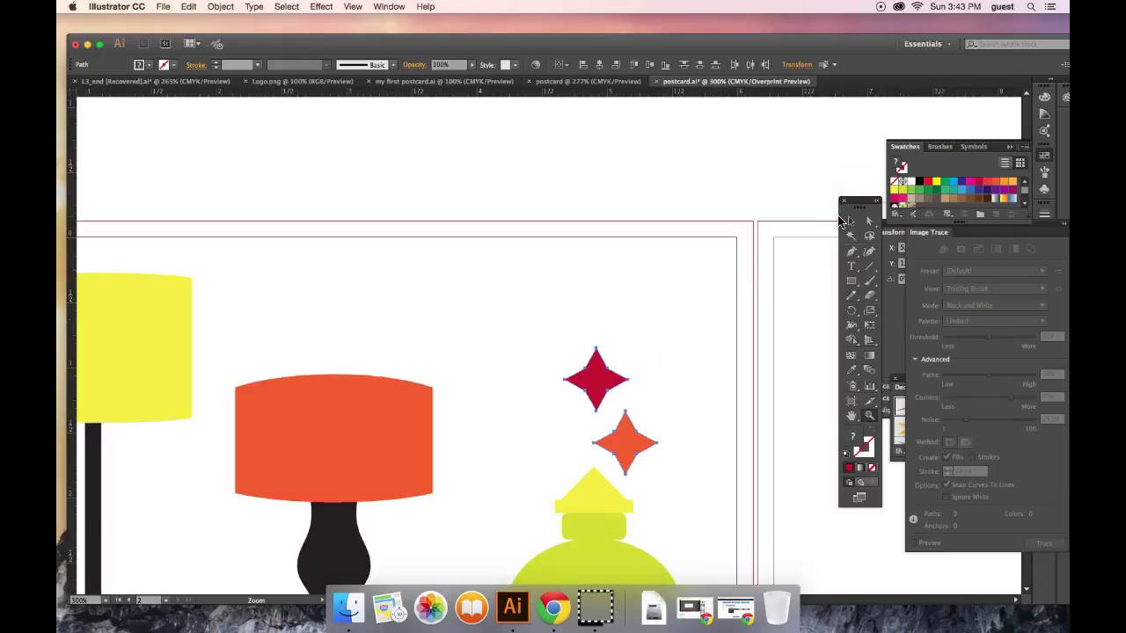
- Hide the two selected star shapes above the green lamp base
click(851, 224)
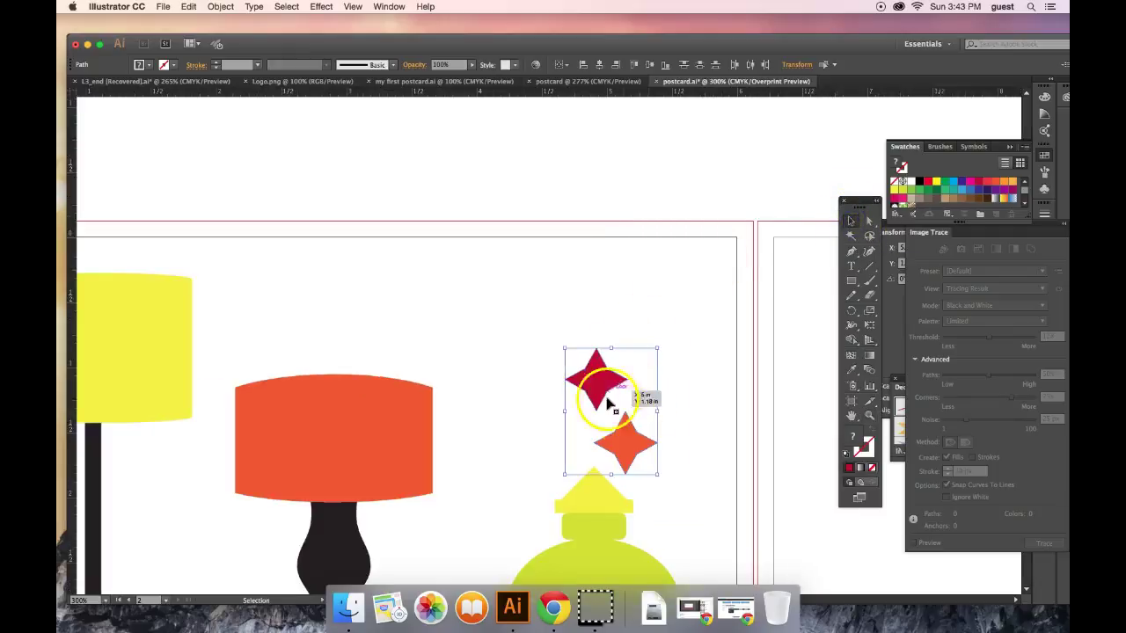
click(224, 7)
mouse_move(242, 97)
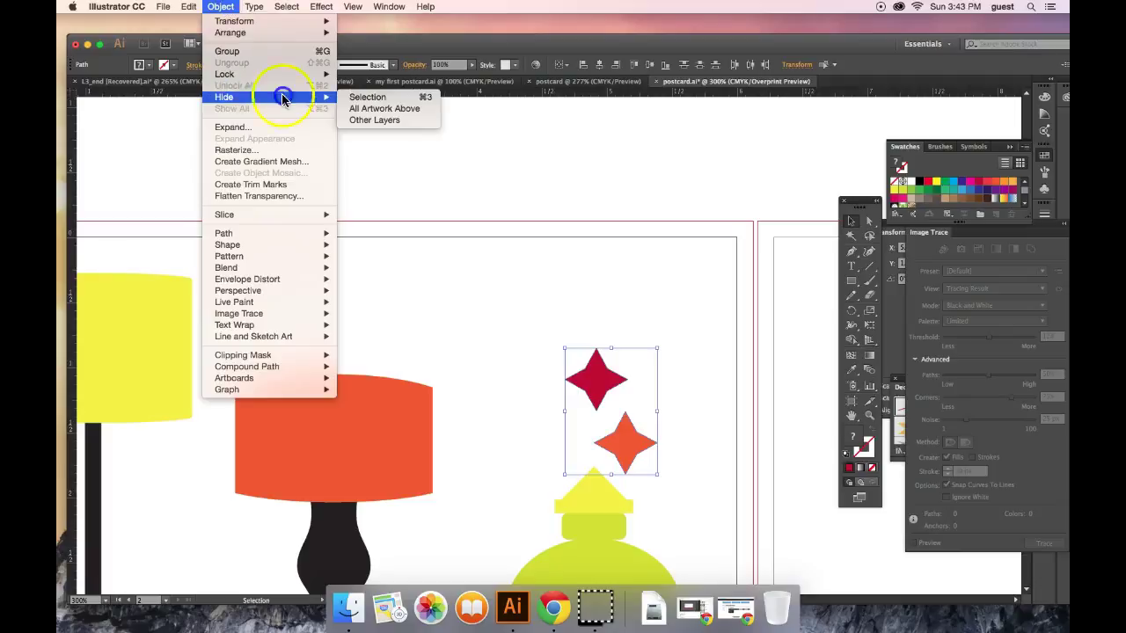
click(378, 98)
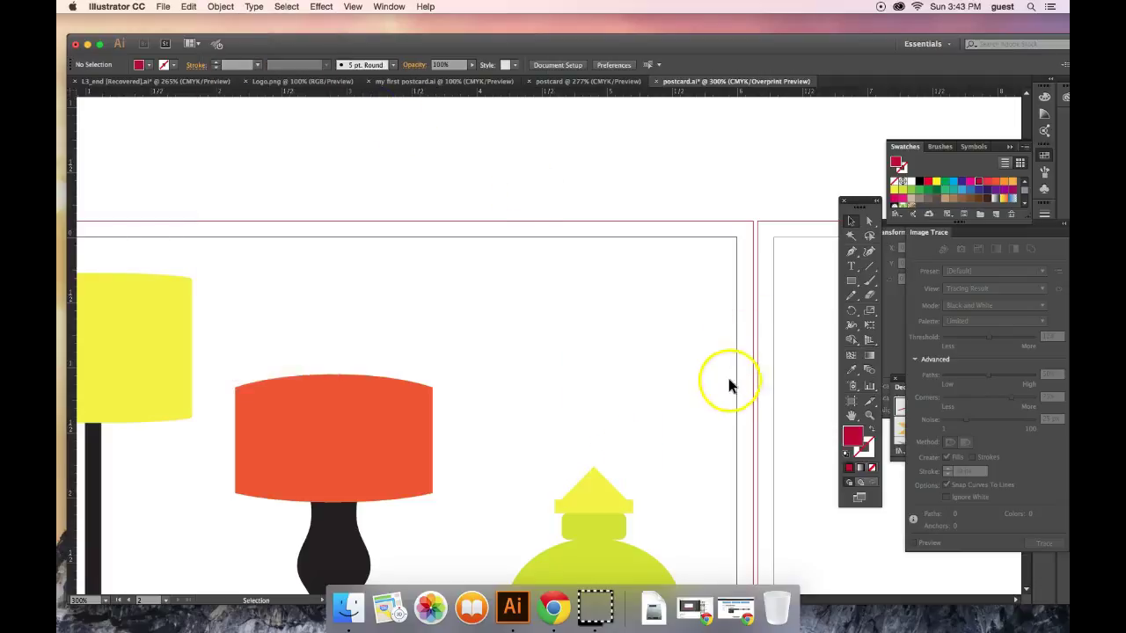
- Set the fill for new shapes to the orange swatch C=0 M=80 Y=95 K=0
scroll(718, 375, down, 5)
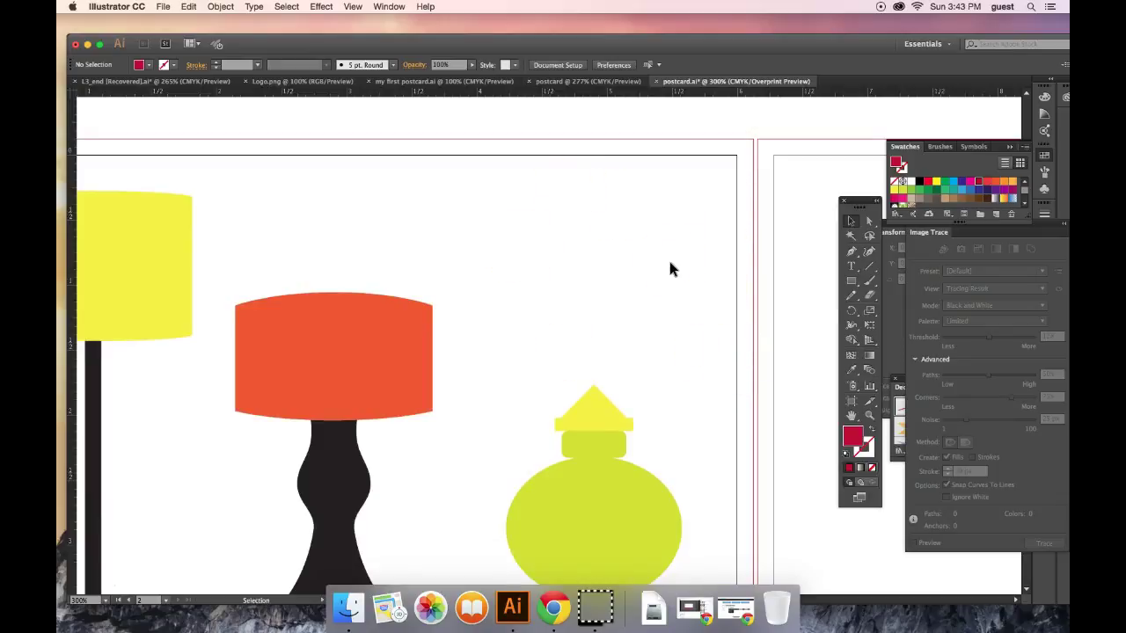
click(851, 282)
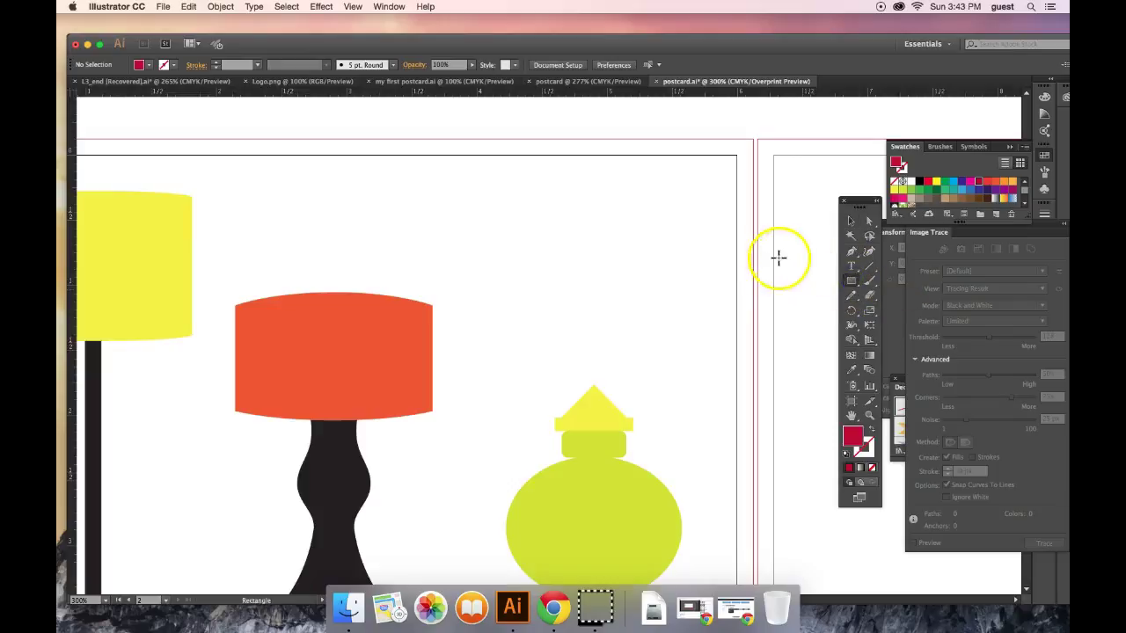
click(148, 66)
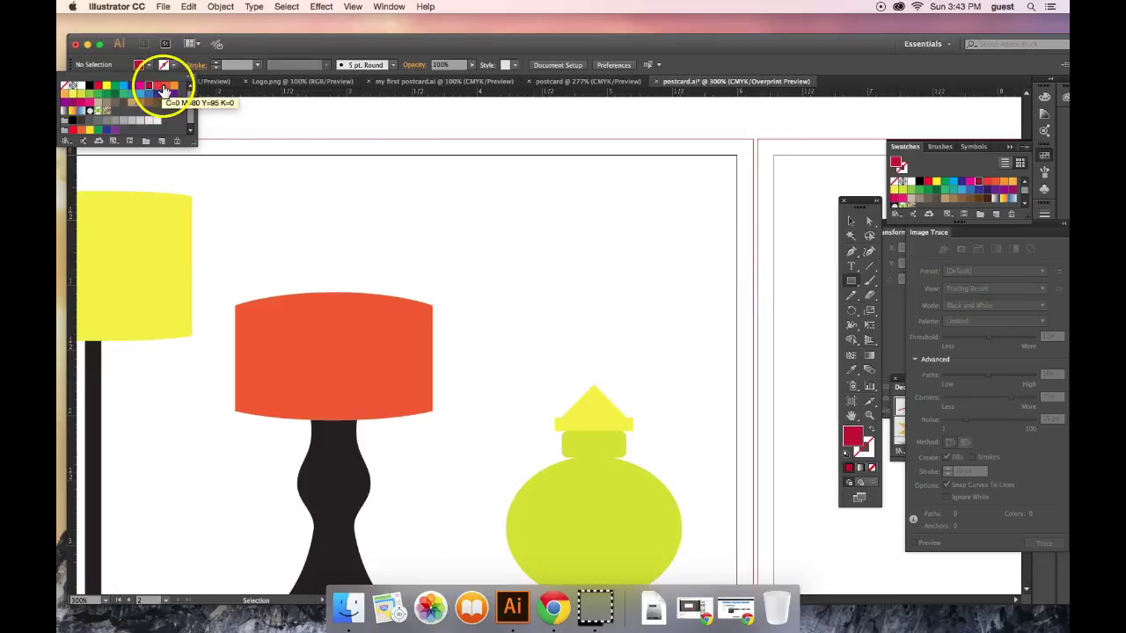
click(165, 91)
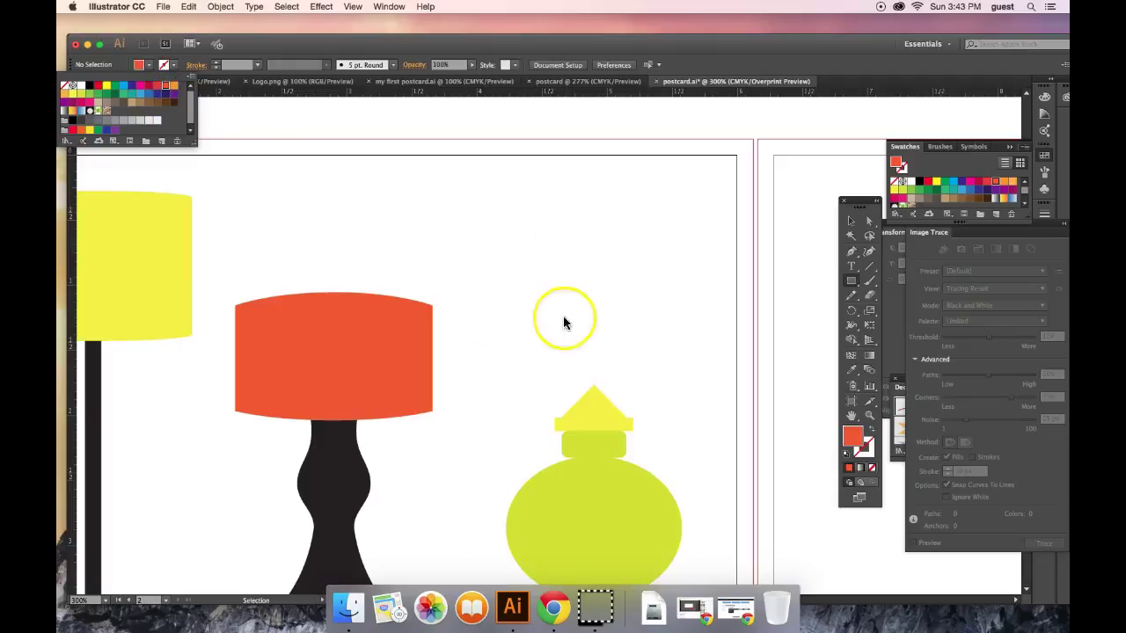
- Create a rectangle 2 in wide and 1.2 in high above the green lamp base
click(852, 279)
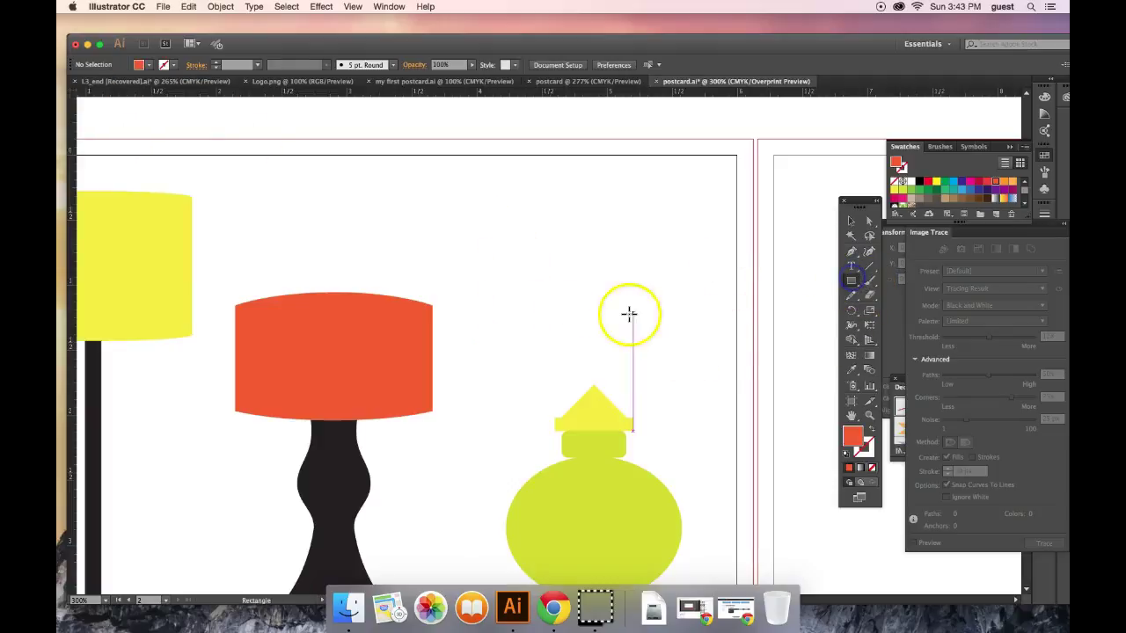
drag(555, 290, 556, 290)
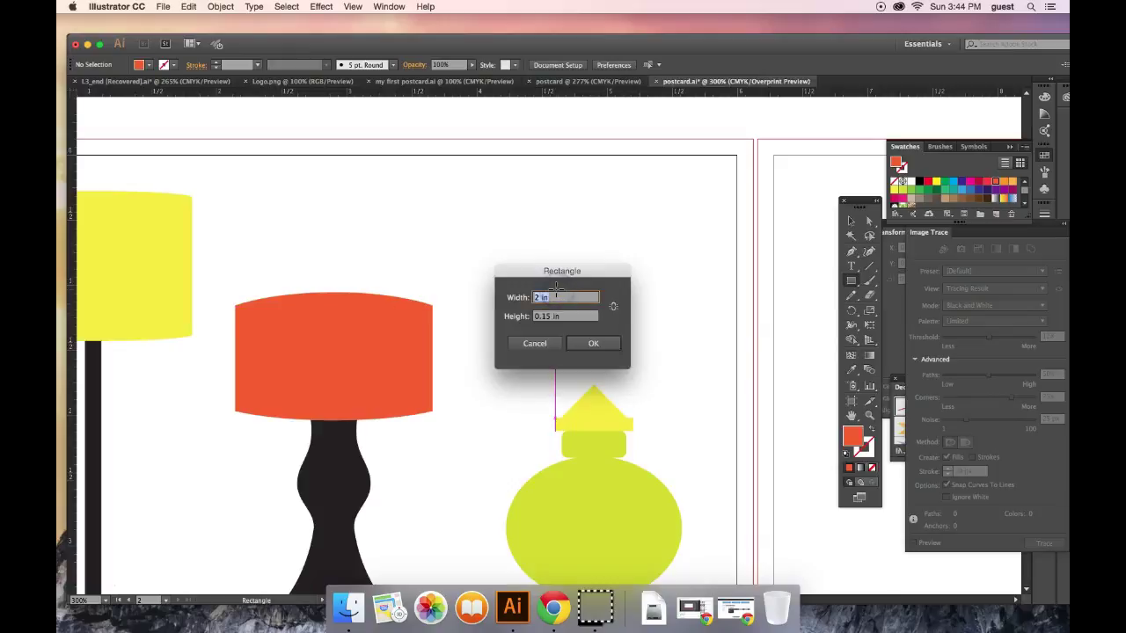
key(Tab)
text(1.2)
click(538, 310)
click(579, 342)
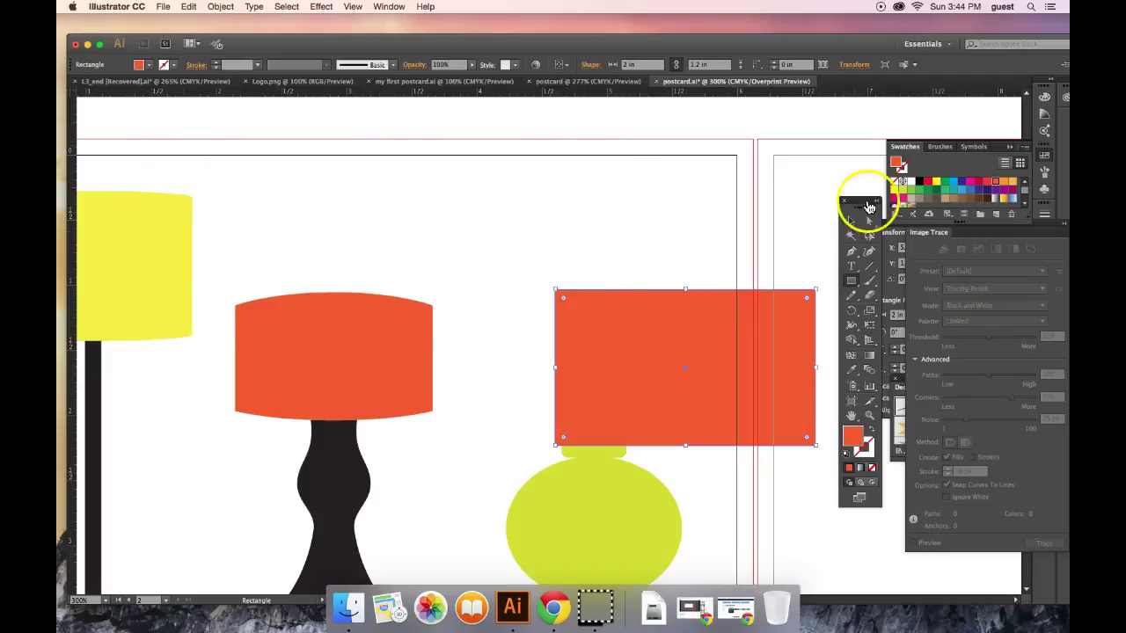
- Move the orange rectangle so it sits centred just above the tip of the green lamp base
click(851, 221)
click(678, 328)
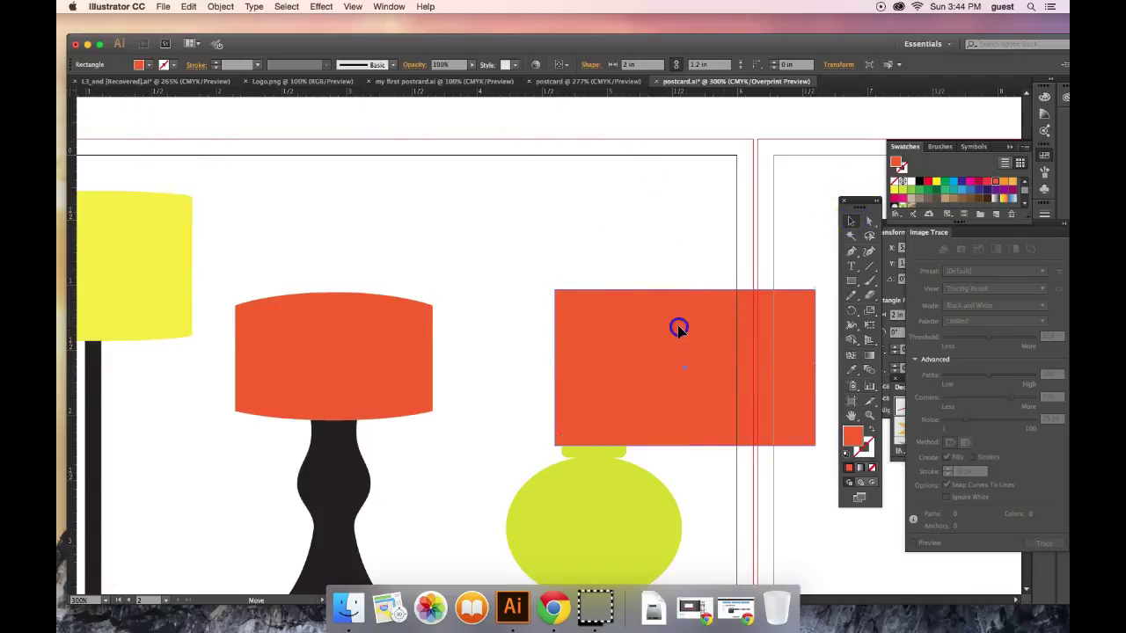
drag(678, 328, 578, 221)
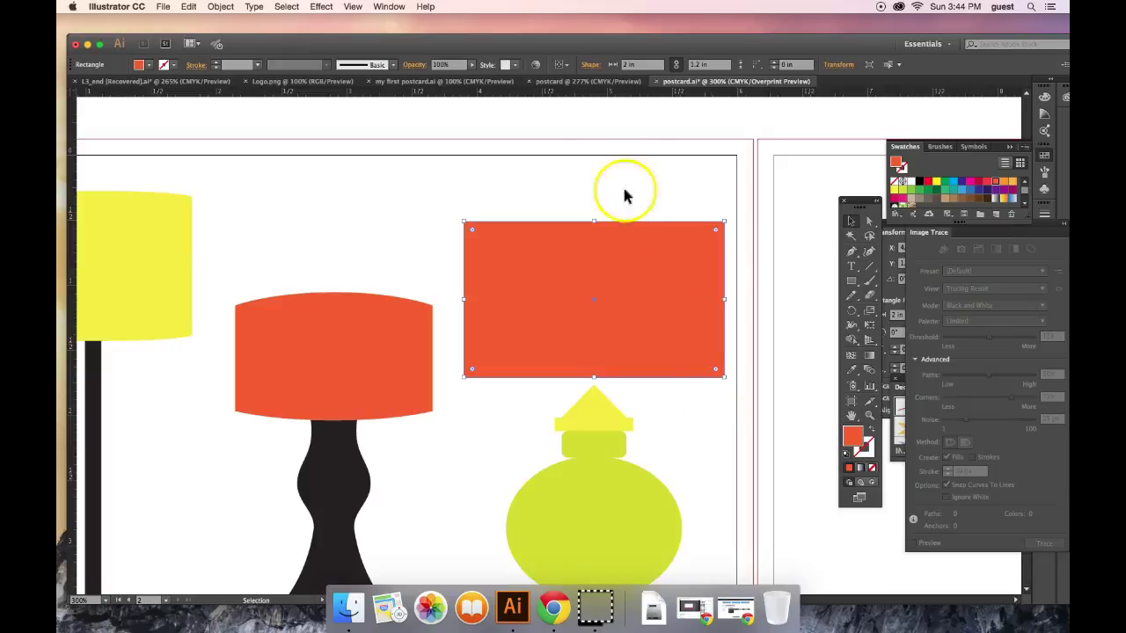
- Create a thin rectangle 2 in wide and 0.15 in high near the upper edge of the orange rectangle
click(851, 280)
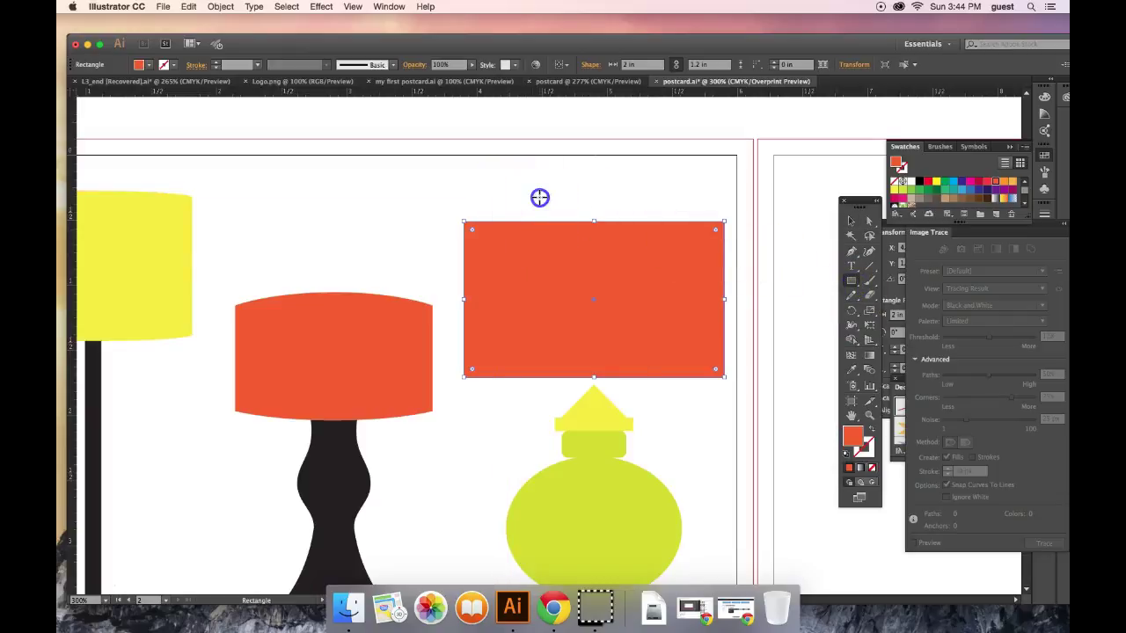
click(539, 197)
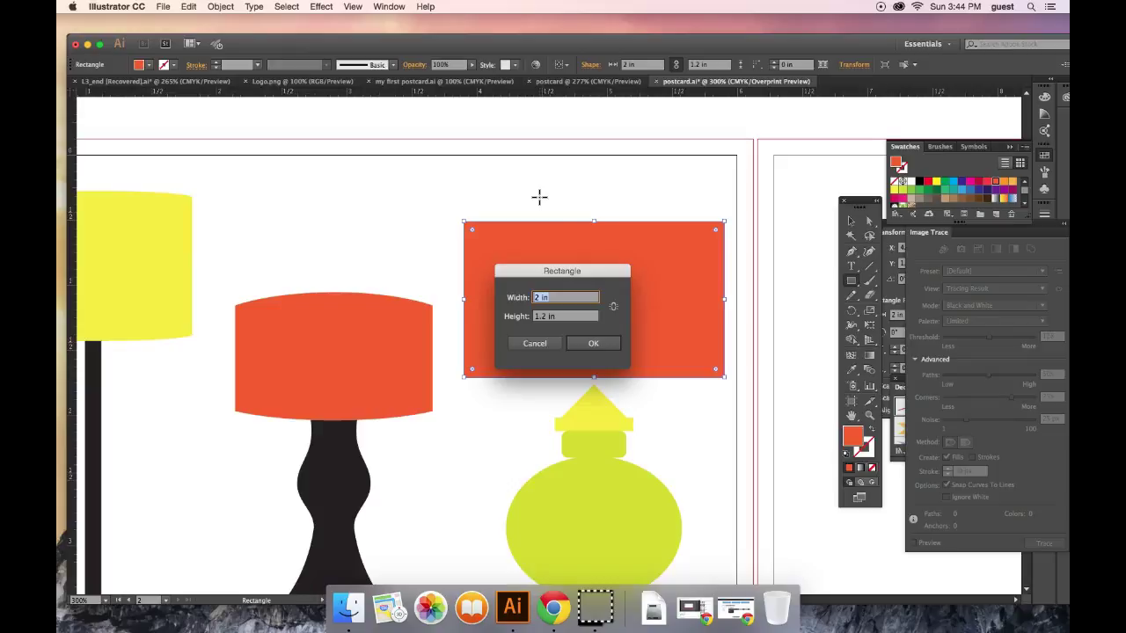
click(578, 315)
text(.15)
click(586, 328)
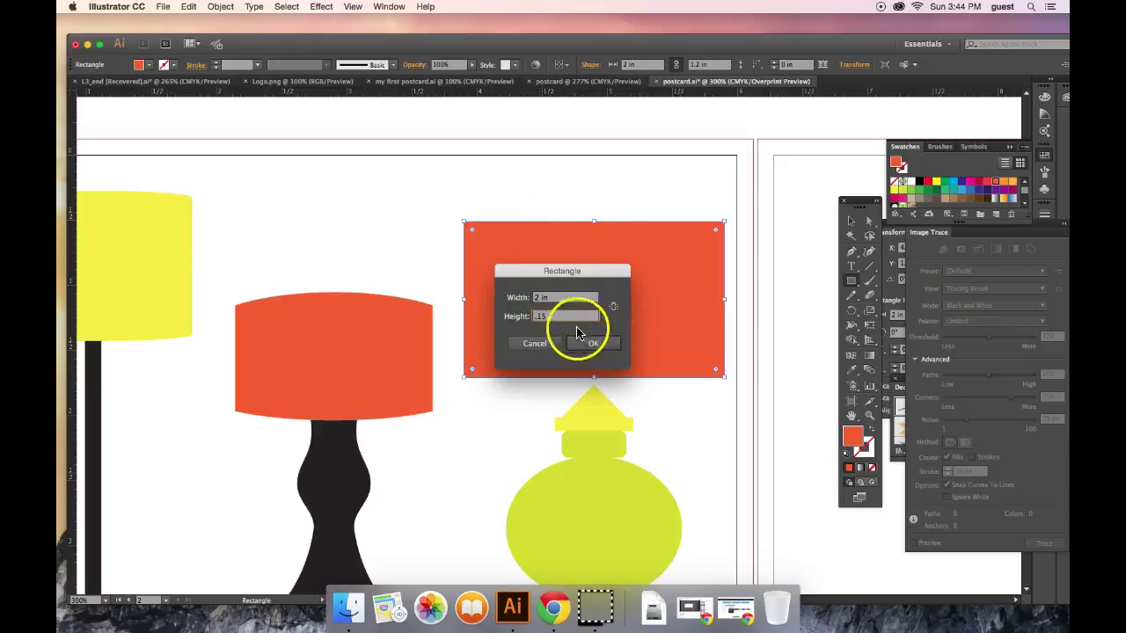
click(590, 342)
key(v)
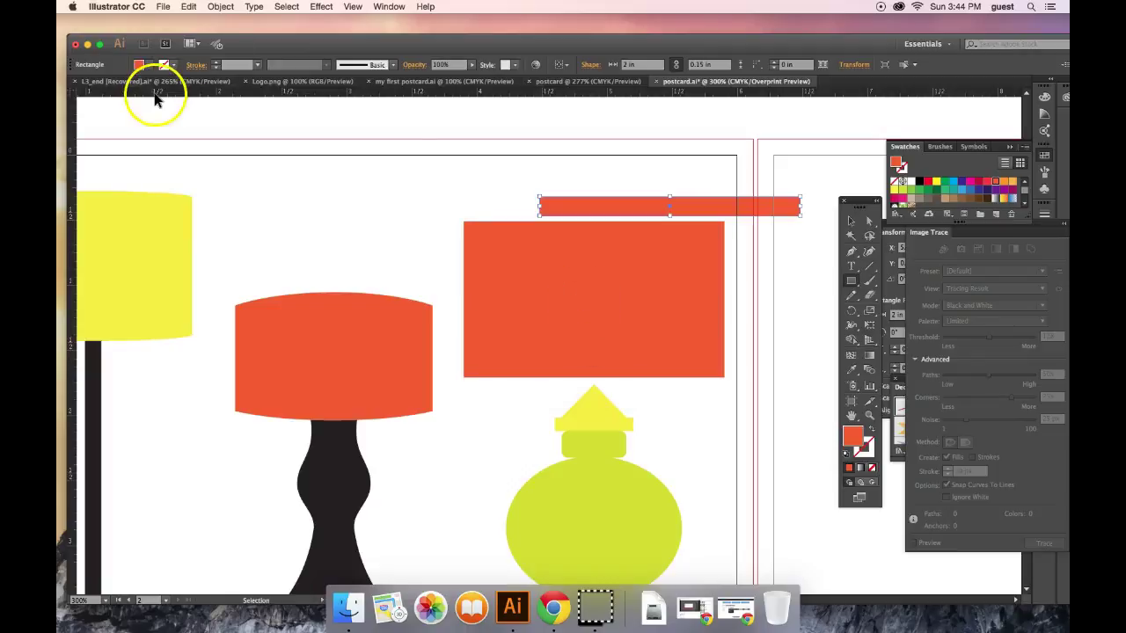
- Fill the thin rectangle black and stack it flush against the lower edge of the orange rectangle, centred above the lamp base
click(142, 64)
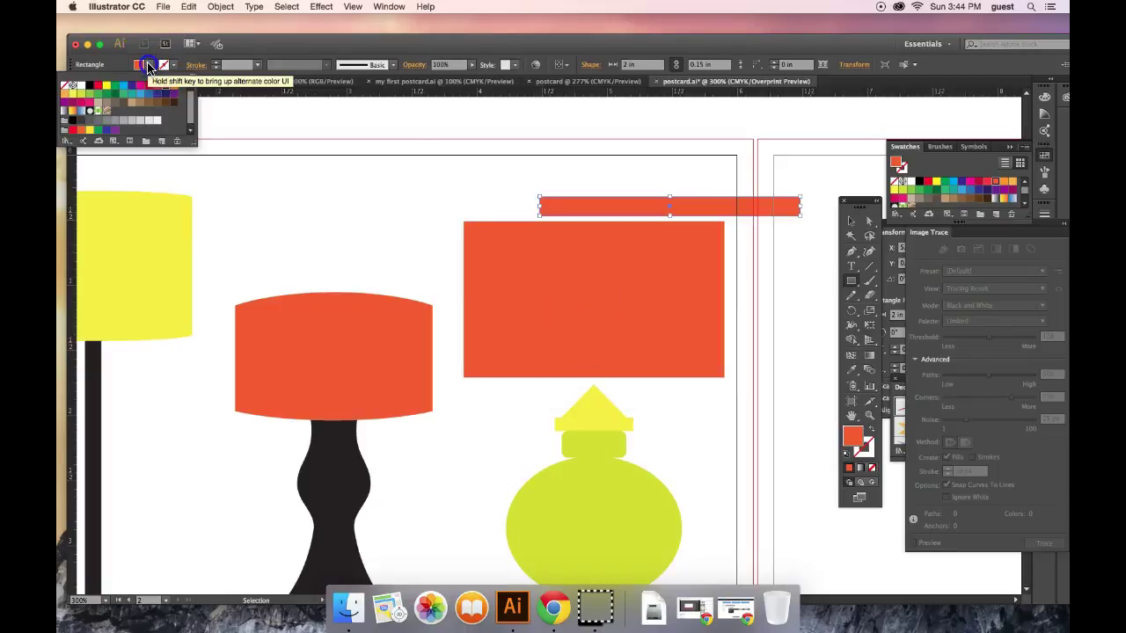
click(90, 85)
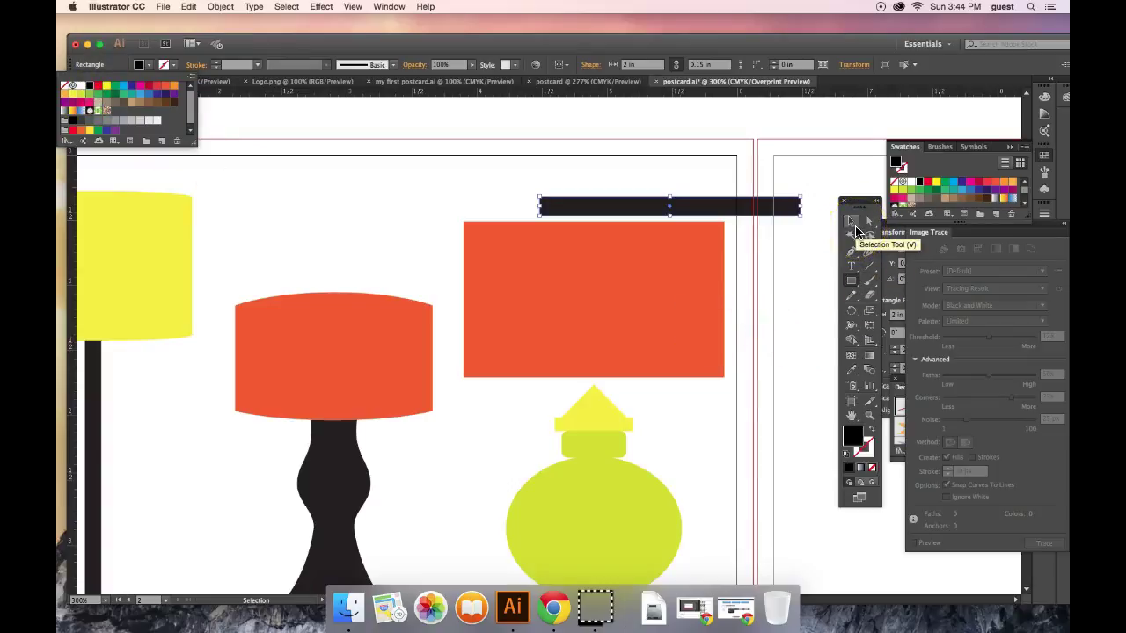
drag(767, 194, 629, 384)
click(851, 221)
mouse_move(628, 260)
mouse_down()
mouse_move(632, 231)
mouse_move(630, 243)
mouse_up()
drag(635, 393, 635, 371)
click(721, 435)
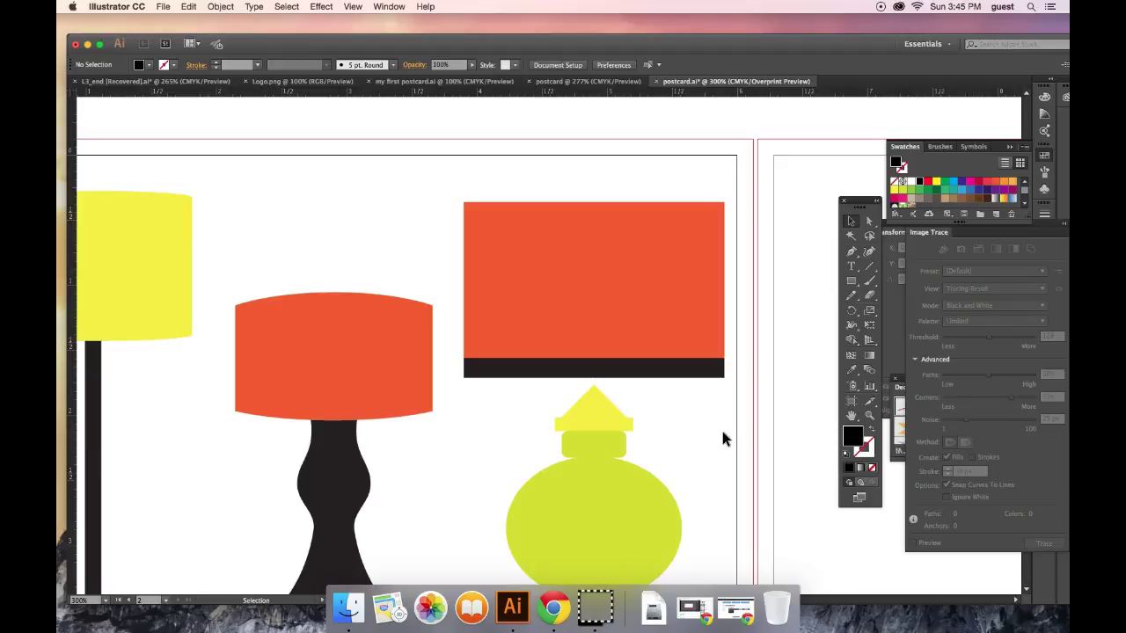
- Duplicate the yellow triangle on top of the green lamp base into the empty space above the orange lampshade
click(609, 406)
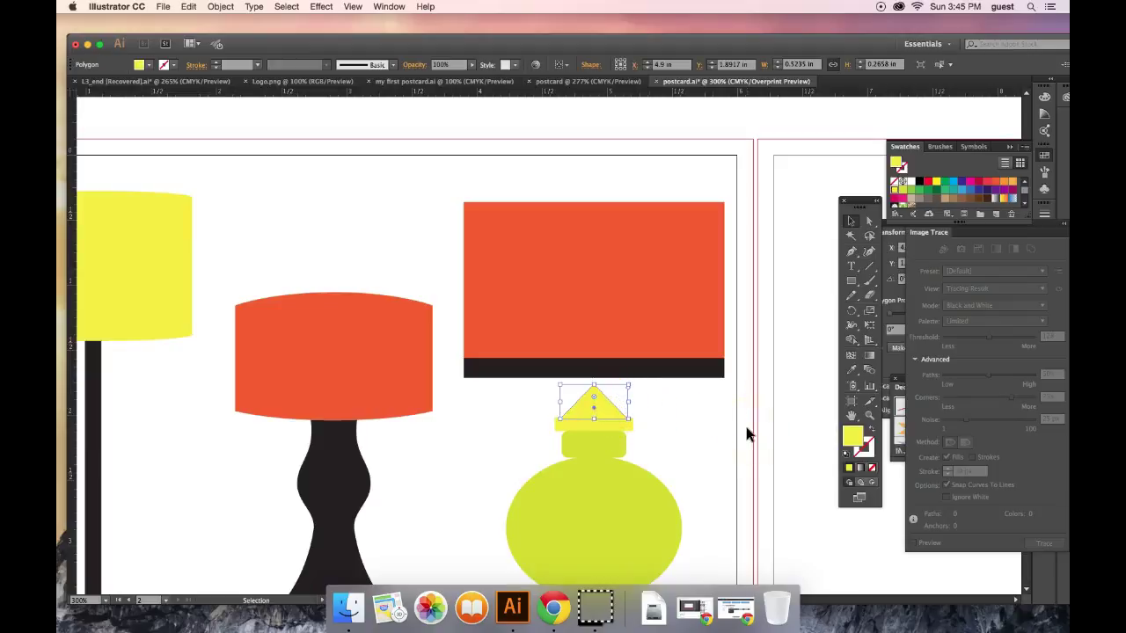
key(a)
key(v)
drag(594, 401, 408, 242)
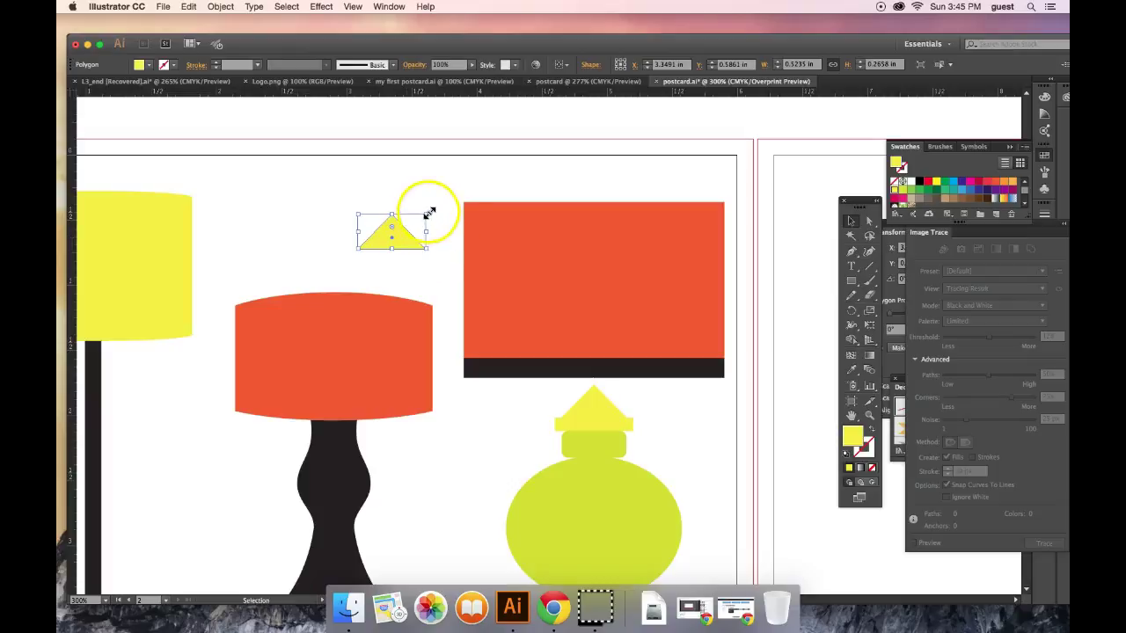
- Place the triangle copy over the orange rectangle, scaled to 2 in wide by about 2.02 in high, with its base resting on the black bar
drag(403, 236, 723, 170)
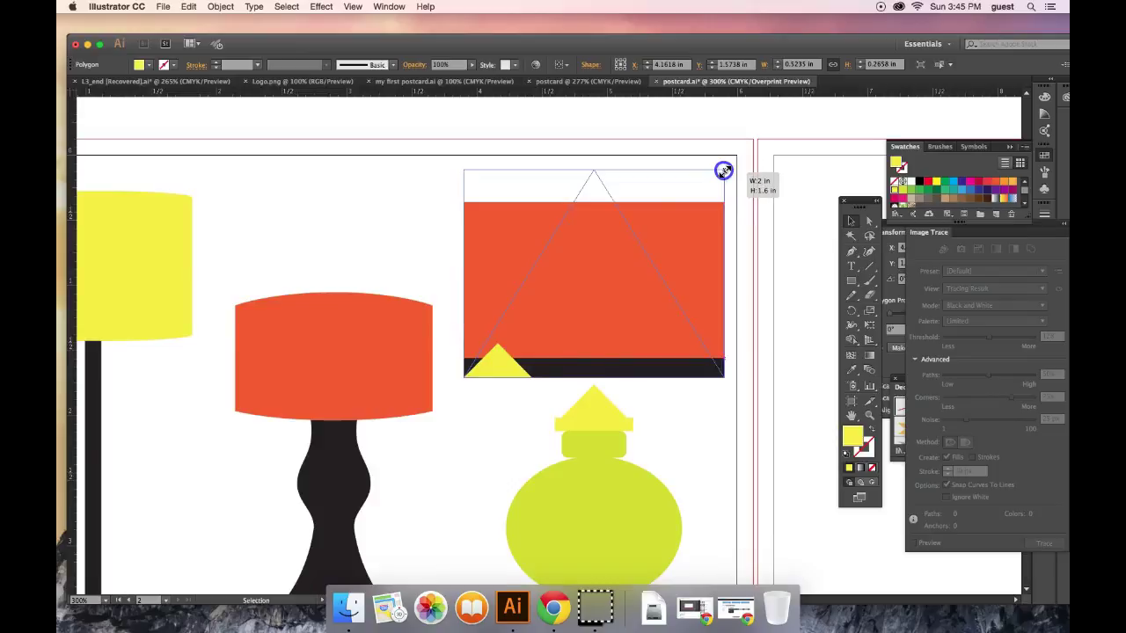
drag(723, 171, 721, 117)
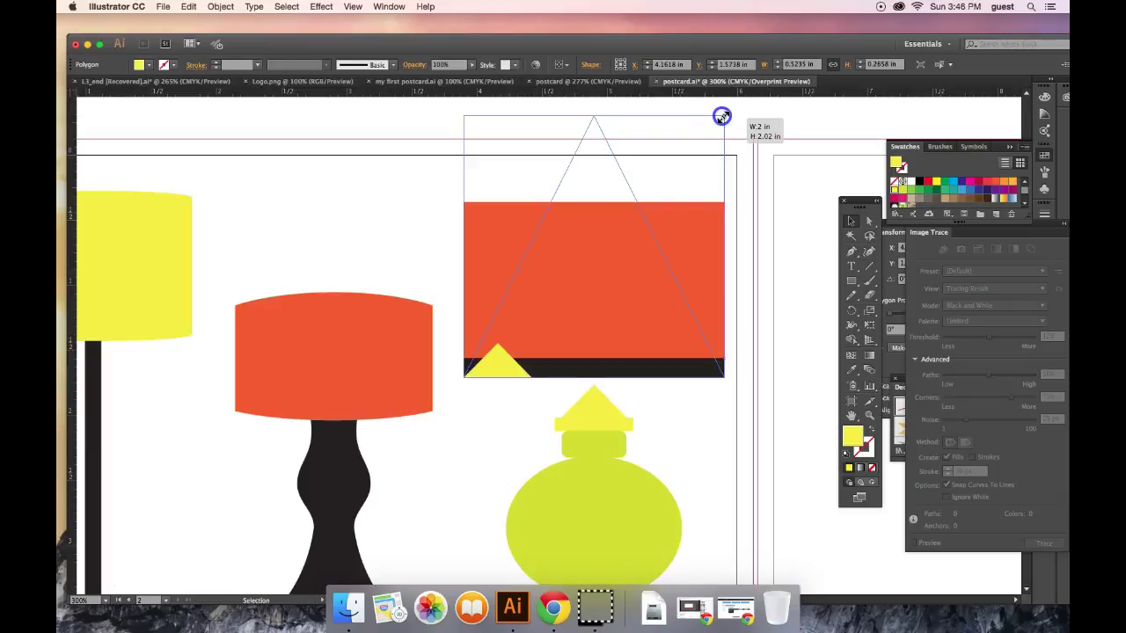
drag(722, 117, 723, 115)
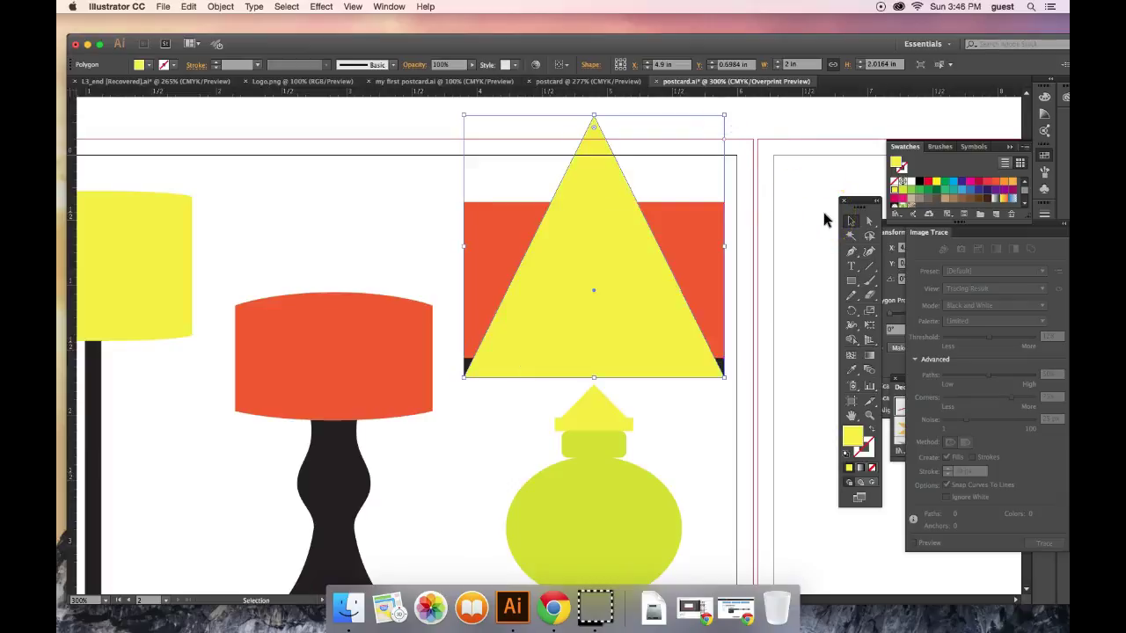
click(815, 300)
key(shift+Up)
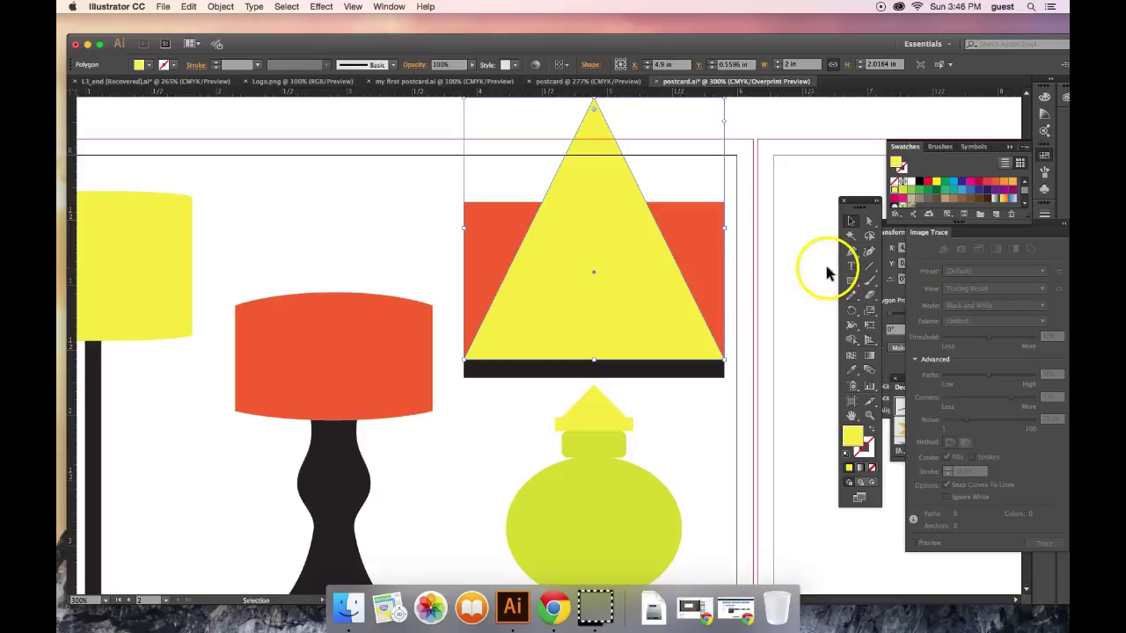
- Select the large triangle, orange rectangle and black bar, and merge the bar with the triangle-rectangle overlap using Shape Builder
click(362, 165)
drag(417, 168, 644, 156)
click(737, 402)
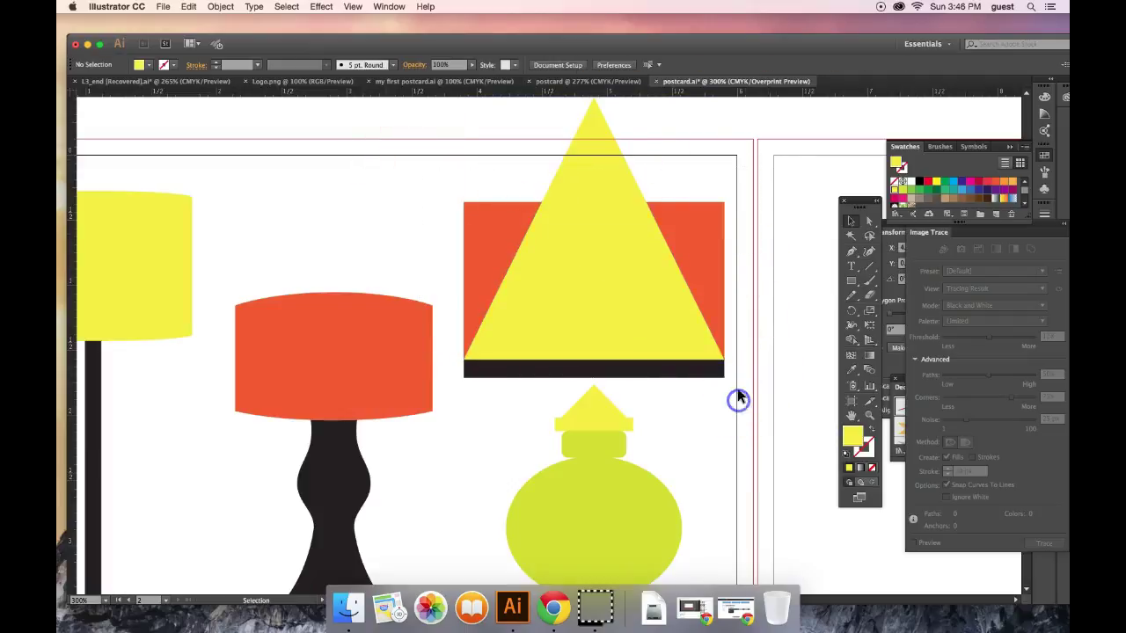
drag(725, 371, 611, 181)
key(super+z)
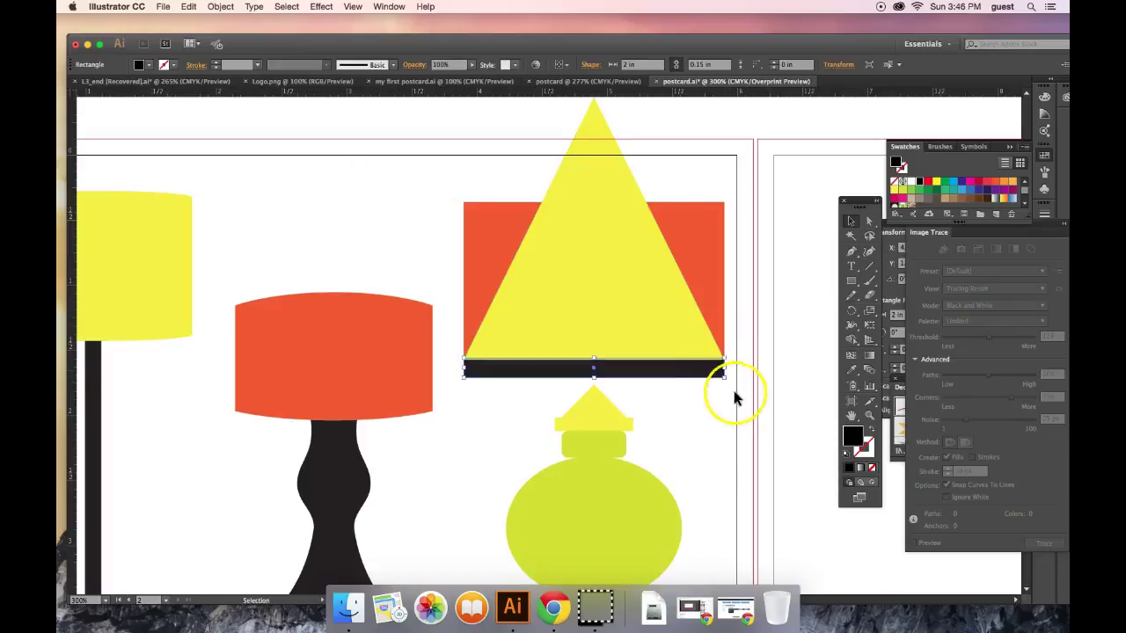
shift+click(683, 218)
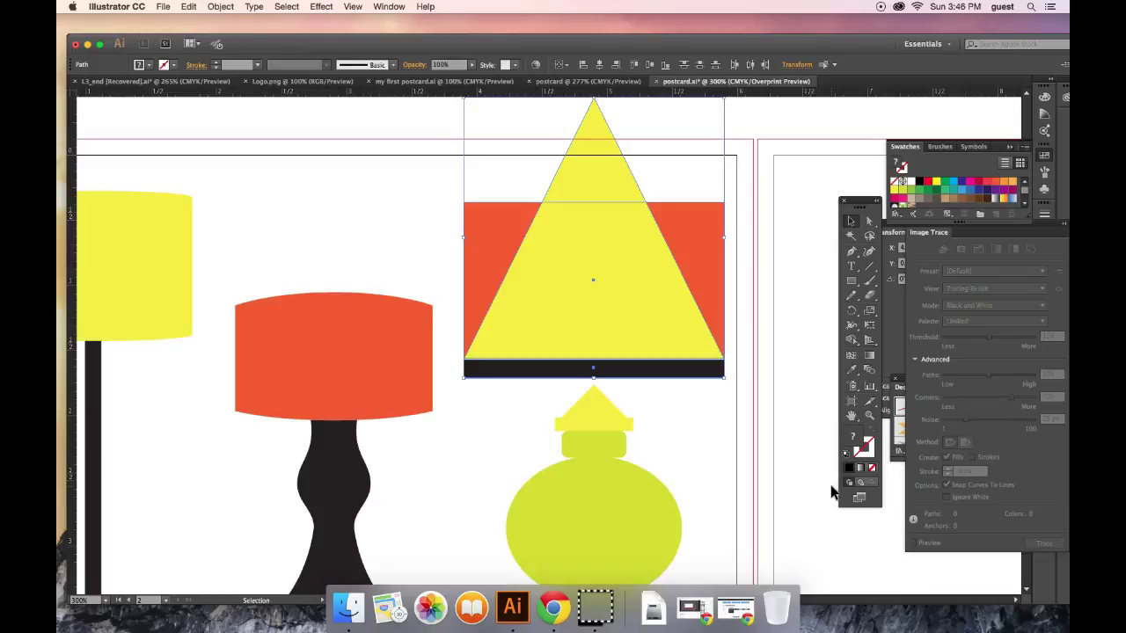
click(851, 342)
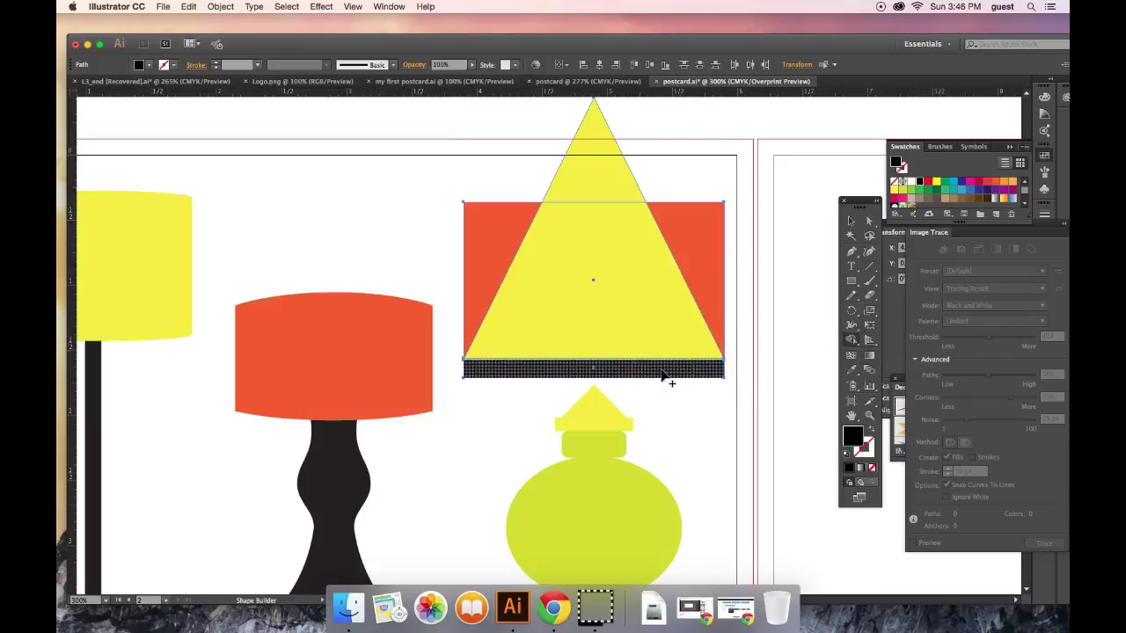
click(651, 329)
drag(651, 329, 659, 378)
click(679, 444)
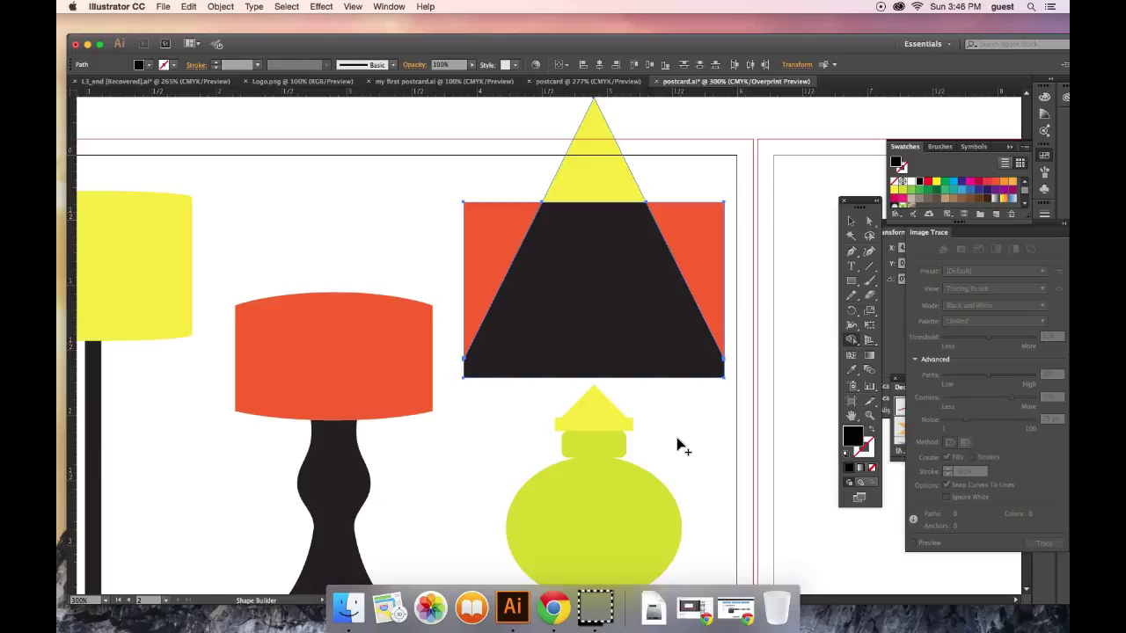
- Remove the triangle's tip and both orange corner pieces with Shape Builder, leaving only the tapered lampshade
drag(672, 200, 695, 221)
click(629, 180)
drag(629, 181, 604, 170)
alt+click(487, 252)
click(666, 350)
click(790, 482)
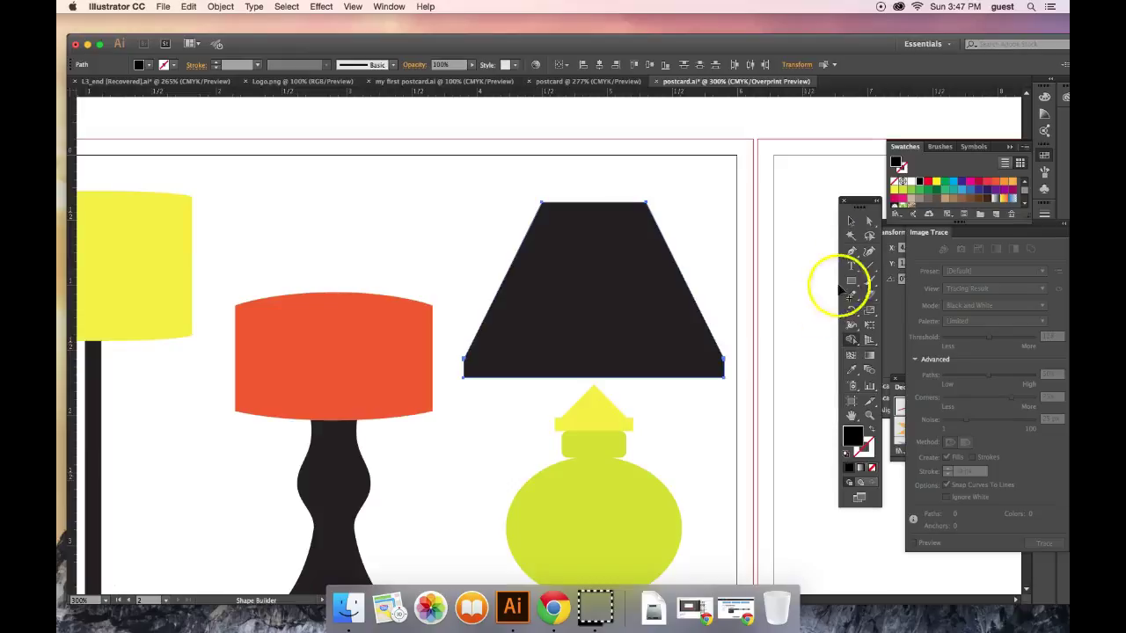
- Nudge the black tapered lampshade straight down until its bottom edge meets the tip of the yellow triangle
key(v)
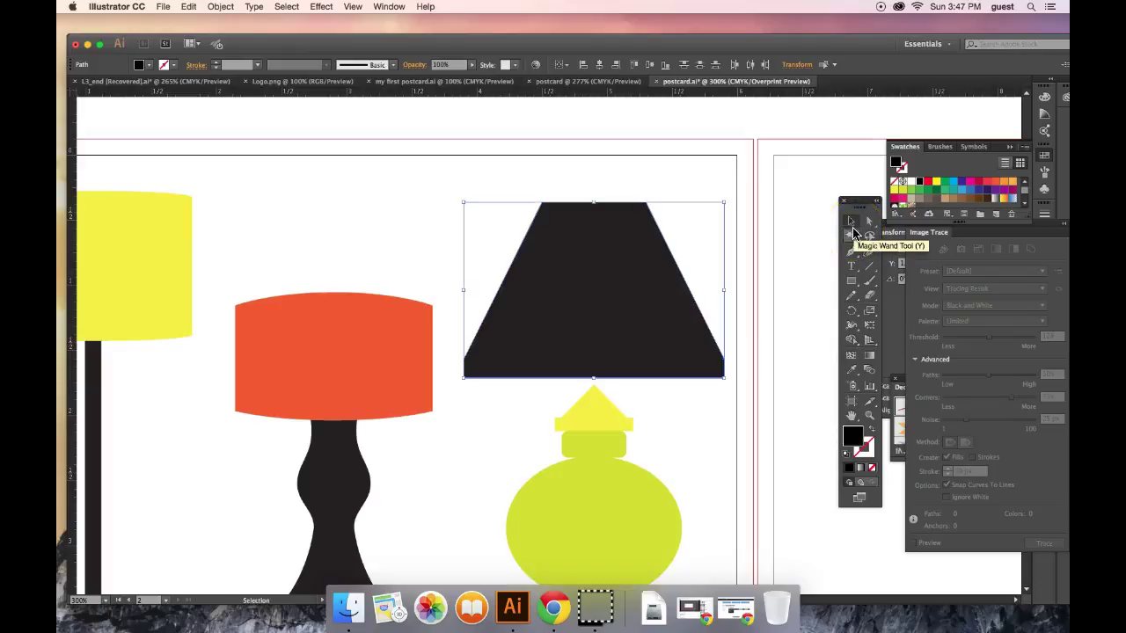
key(Down)
key(Down)
key(Down)
key(Down)
key(Down)
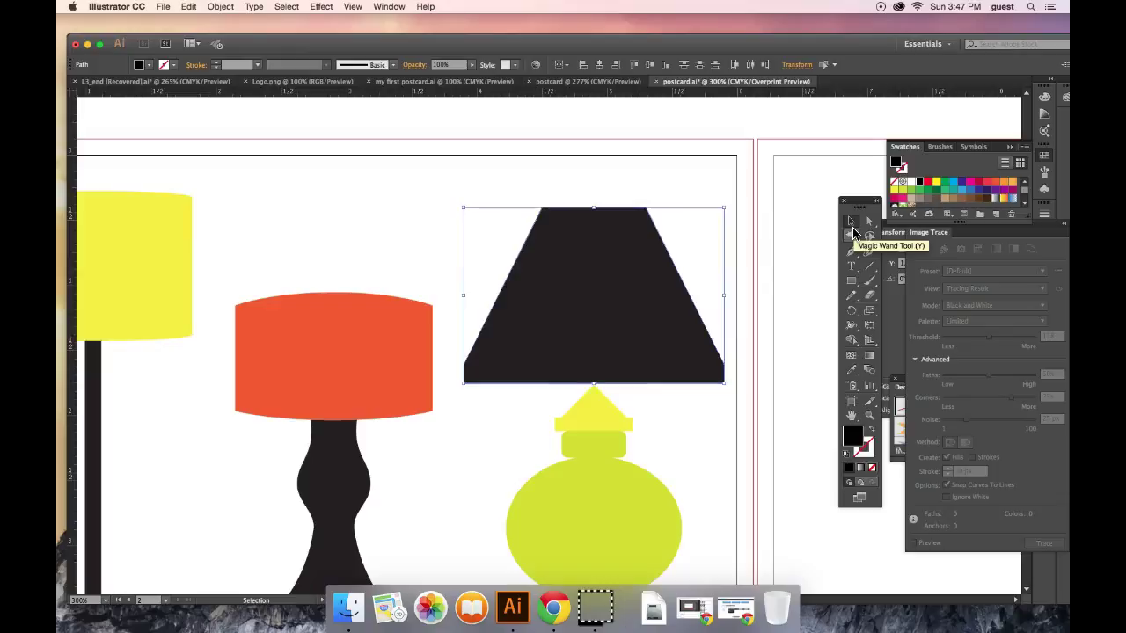
key(Down)
key(Down)
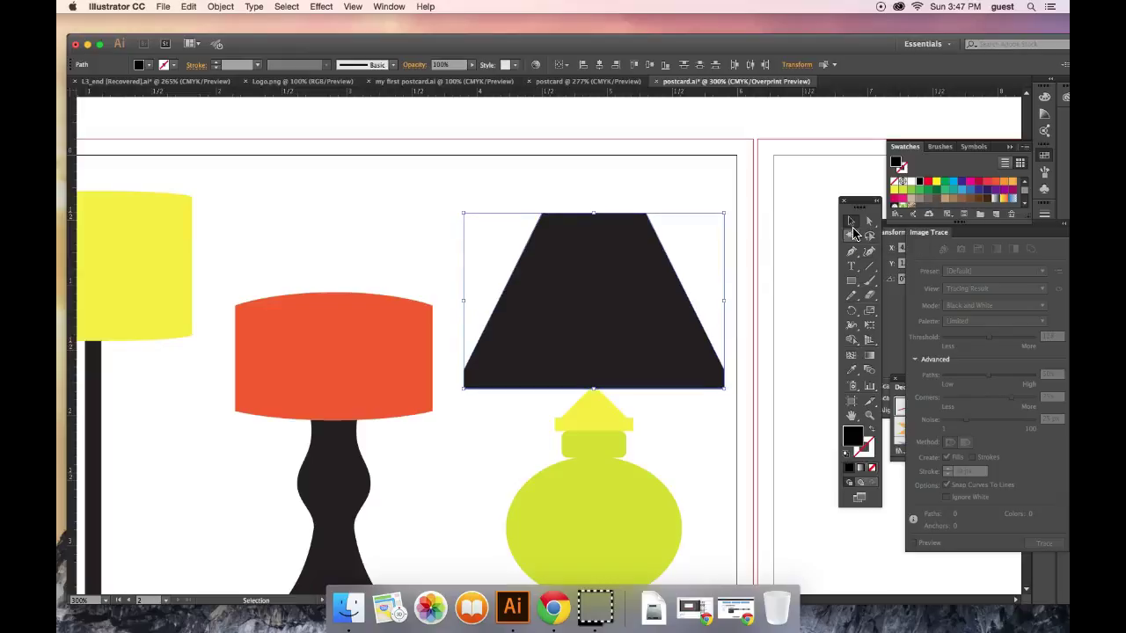
- Fill the tapered lampshade with a light gray swatch
click(149, 70)
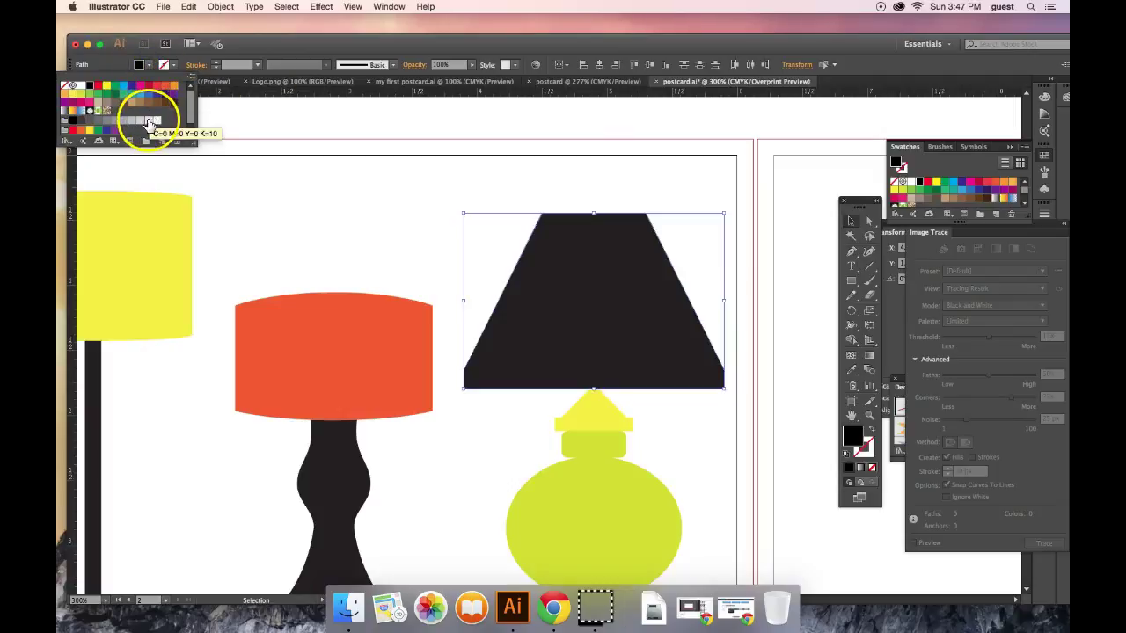
click(139, 122)
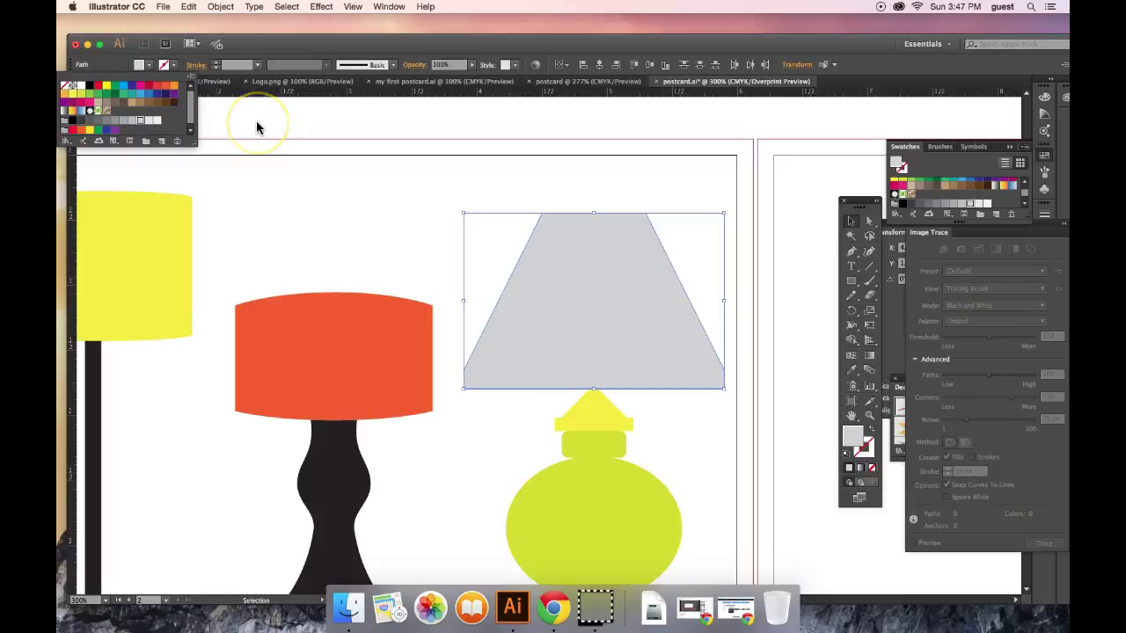
click(284, 202)
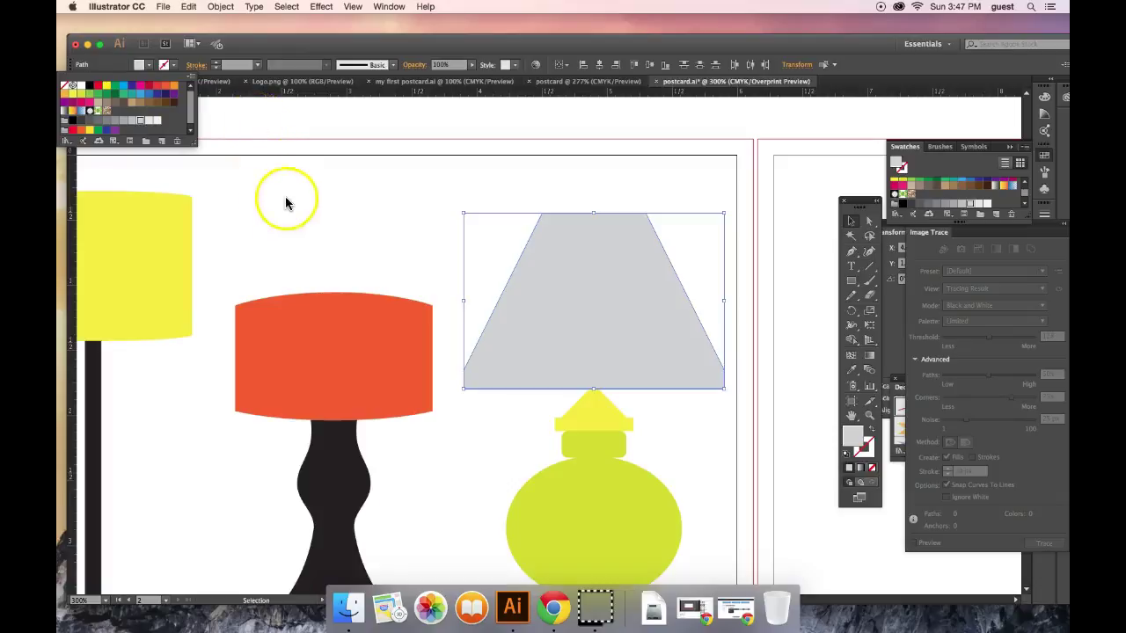
- Show all hidden objects and send the gray lampshade to the back, behind the two stars
click(220, 7)
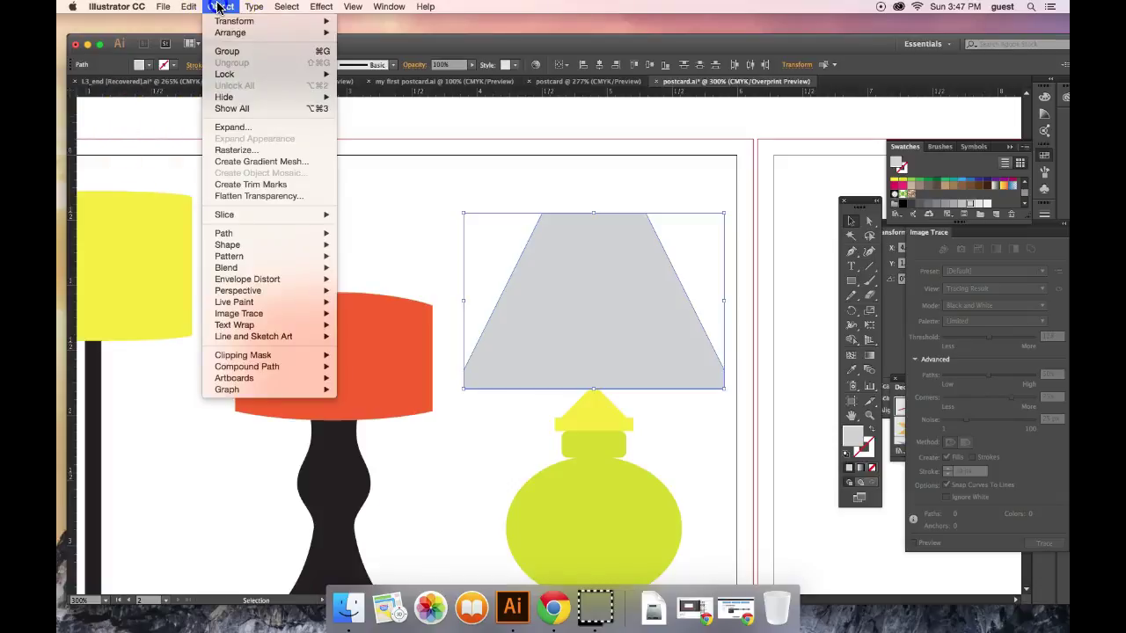
click(231, 109)
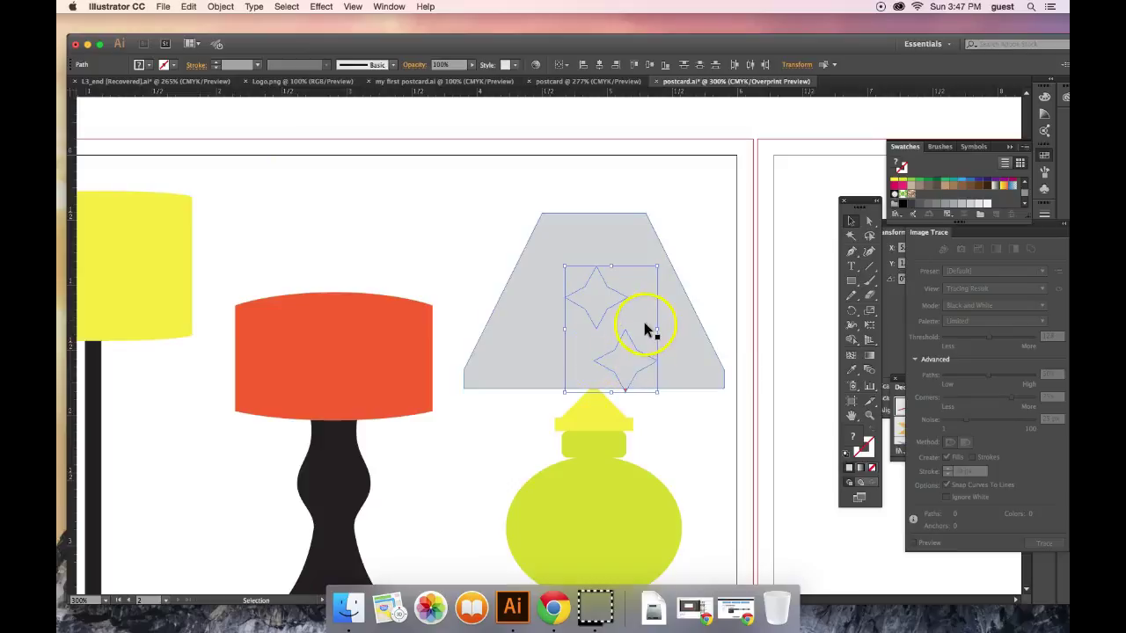
drag(614, 366, 597, 303)
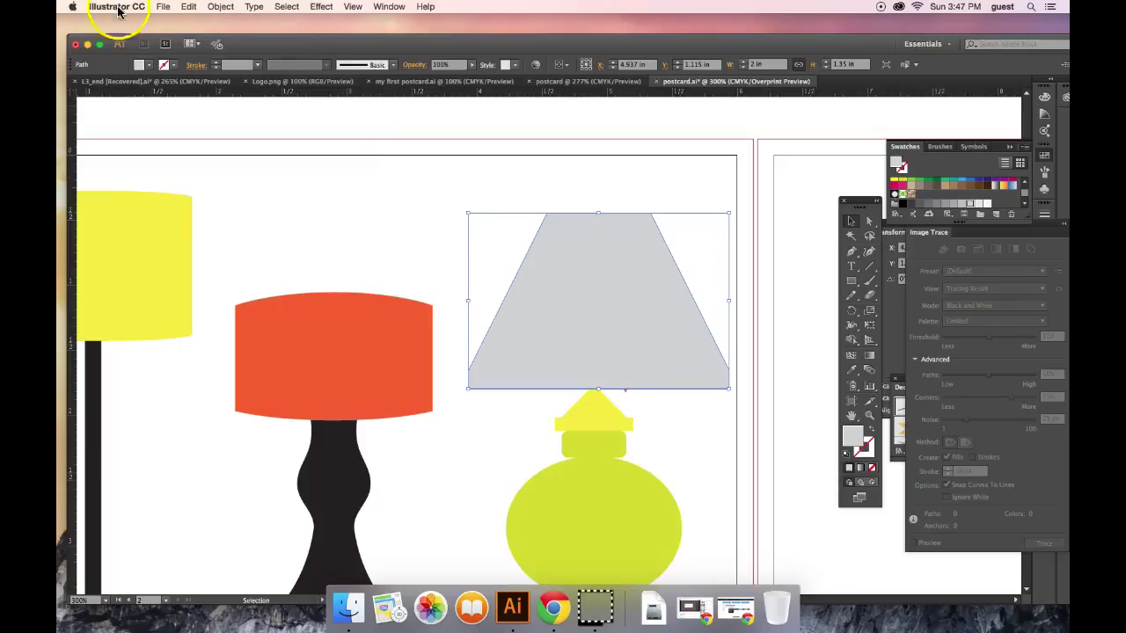
click(220, 6)
mouse_move(308, 35)
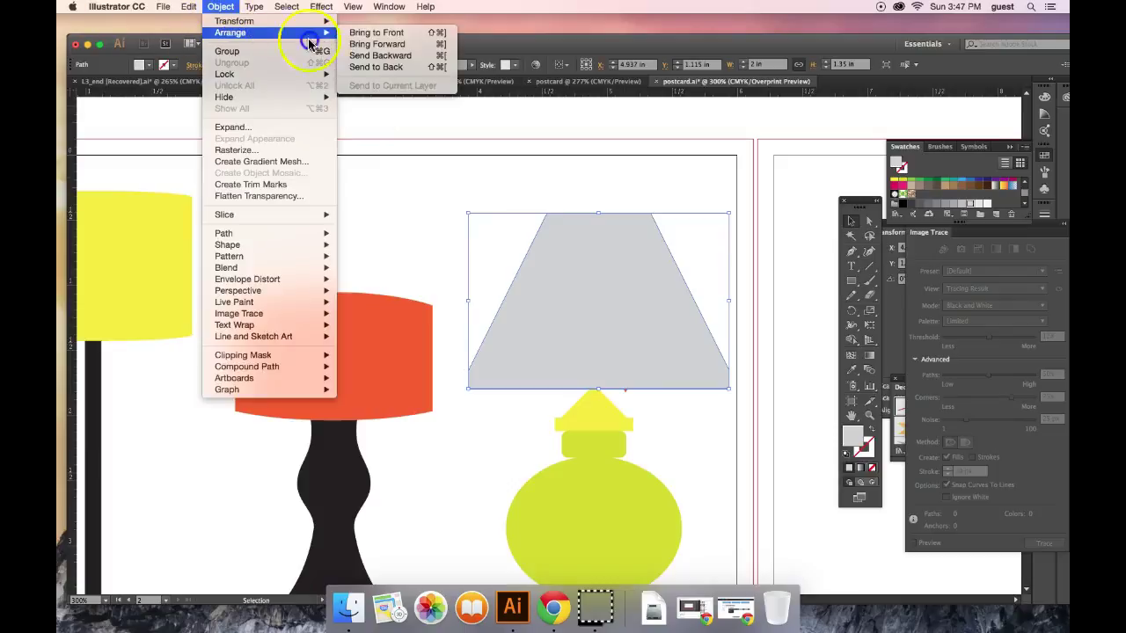
click(376, 67)
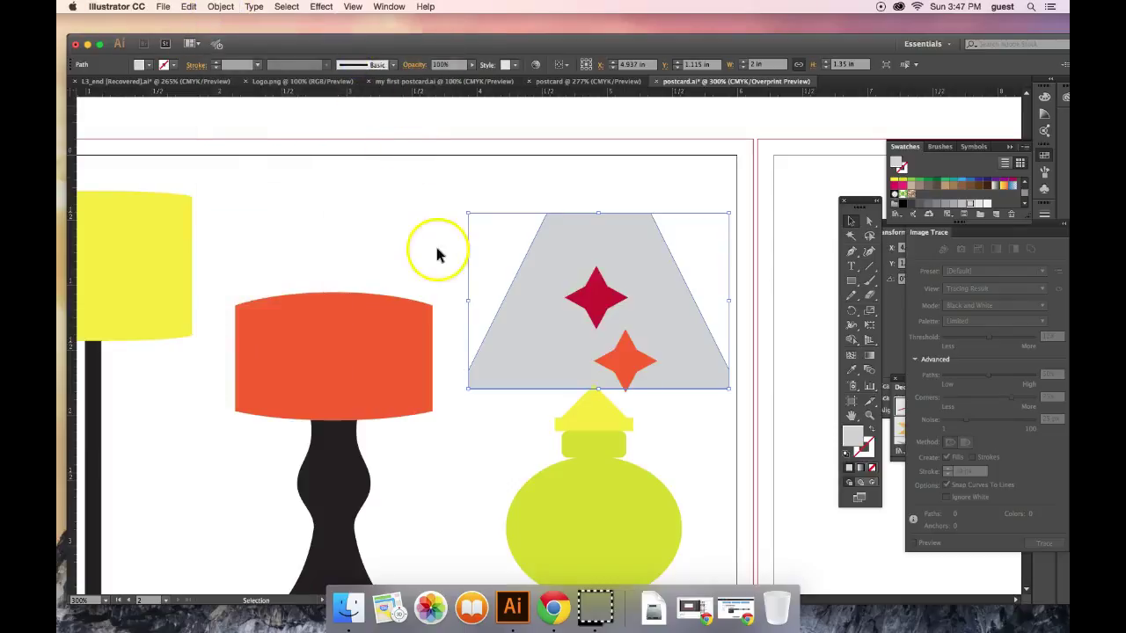
- Select the crimson and orange stars together and move them up and slightly right within the gray lampshade
click(701, 445)
click(601, 291)
shift+click(633, 352)
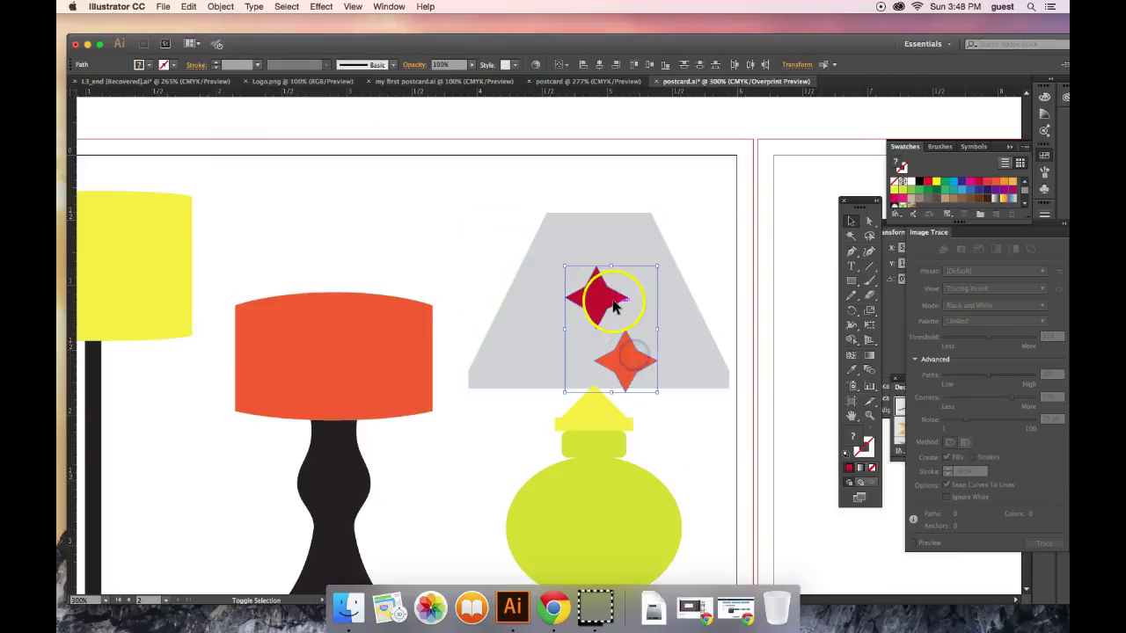
drag(615, 299, 626, 260)
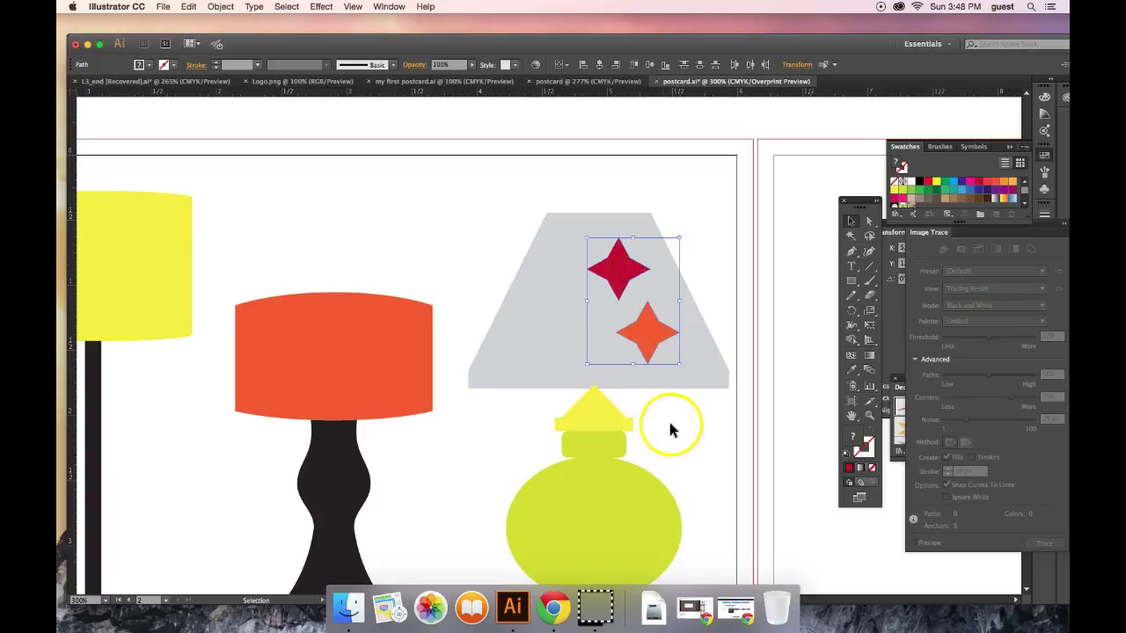
click(228, 64)
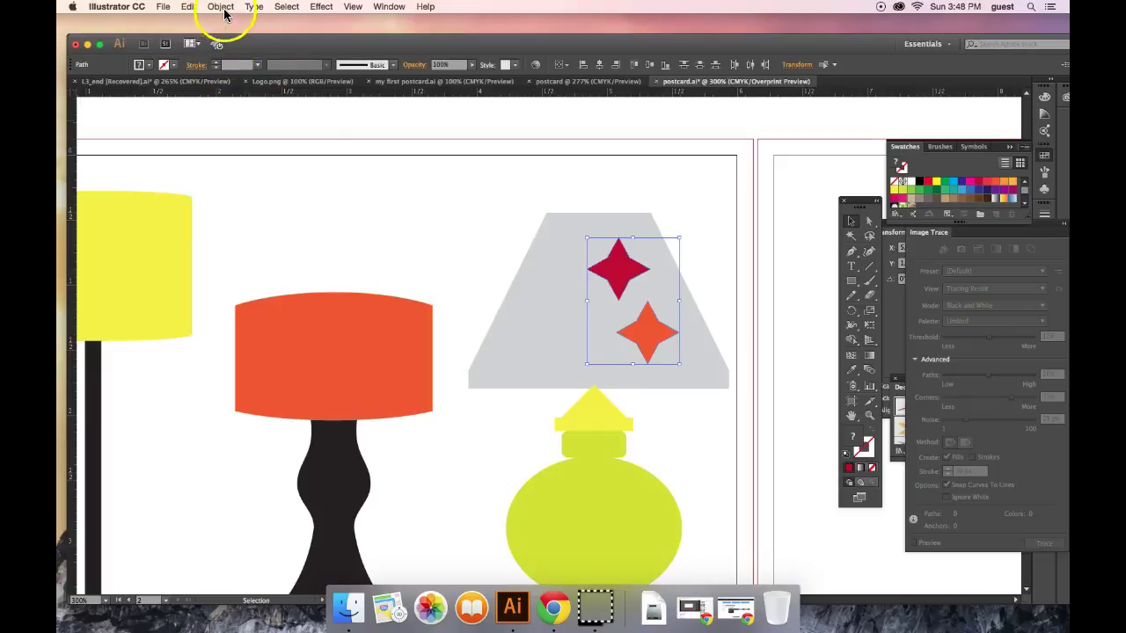
- Bring the gray lampshade forward one level in the stacking order
click(550, 320)
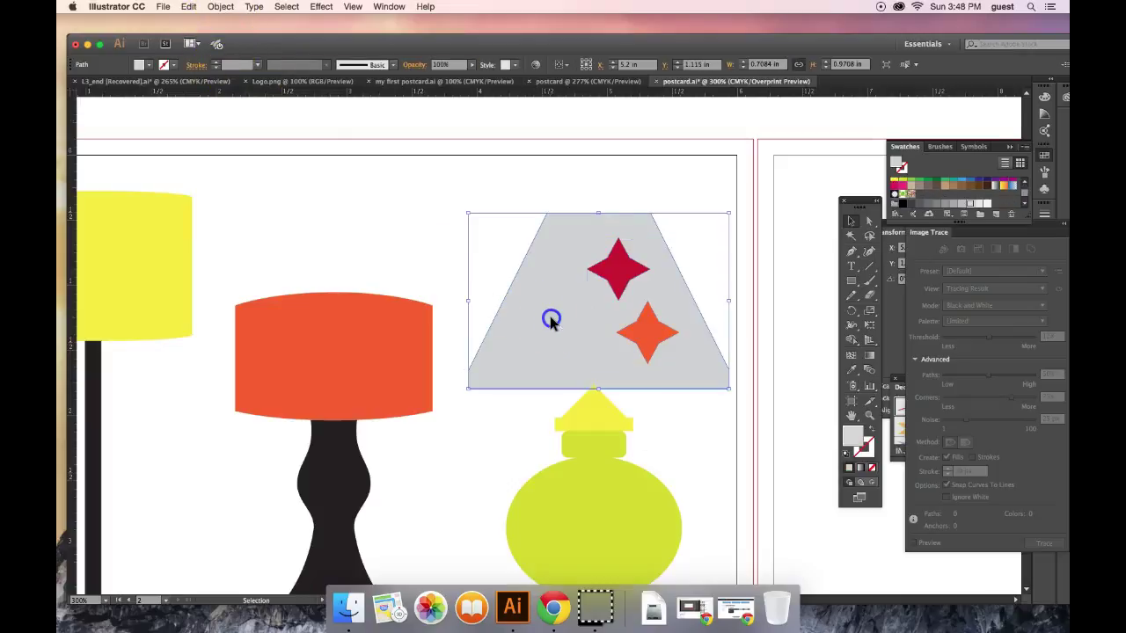
click(220, 7)
mouse_move(327, 33)
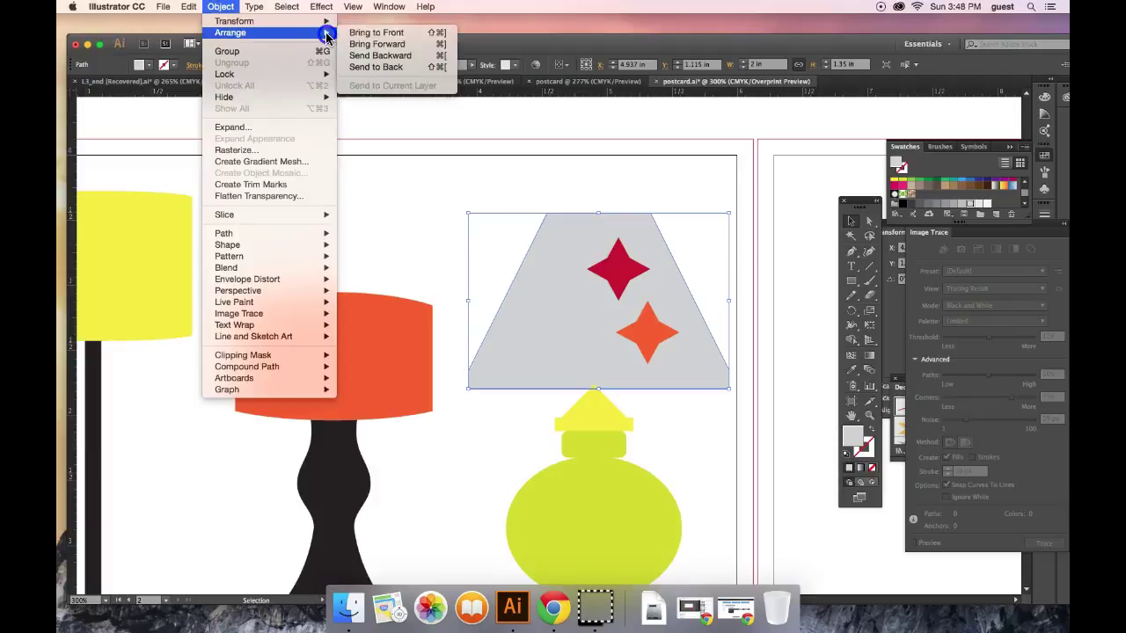
click(370, 47)
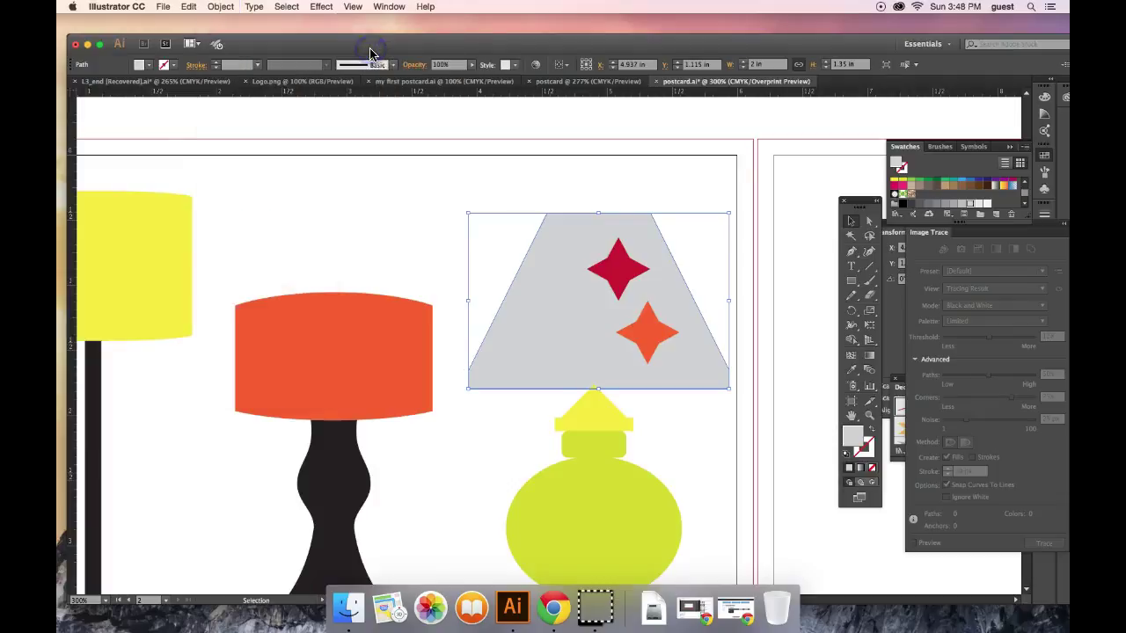
- Move both stars off the gray lampshade into the empty space above the orange lampshade
click(653, 334)
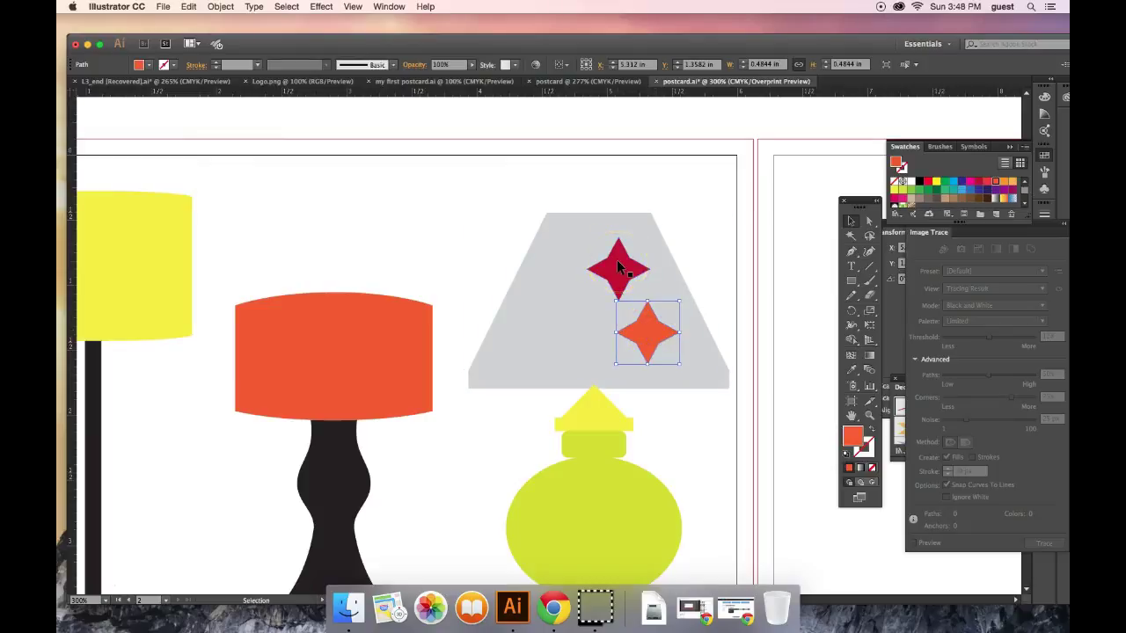
shift+click(616, 259)
drag(616, 259, 388, 182)
- Bring the gray lampshade to the front of the stacking order
click(630, 311)
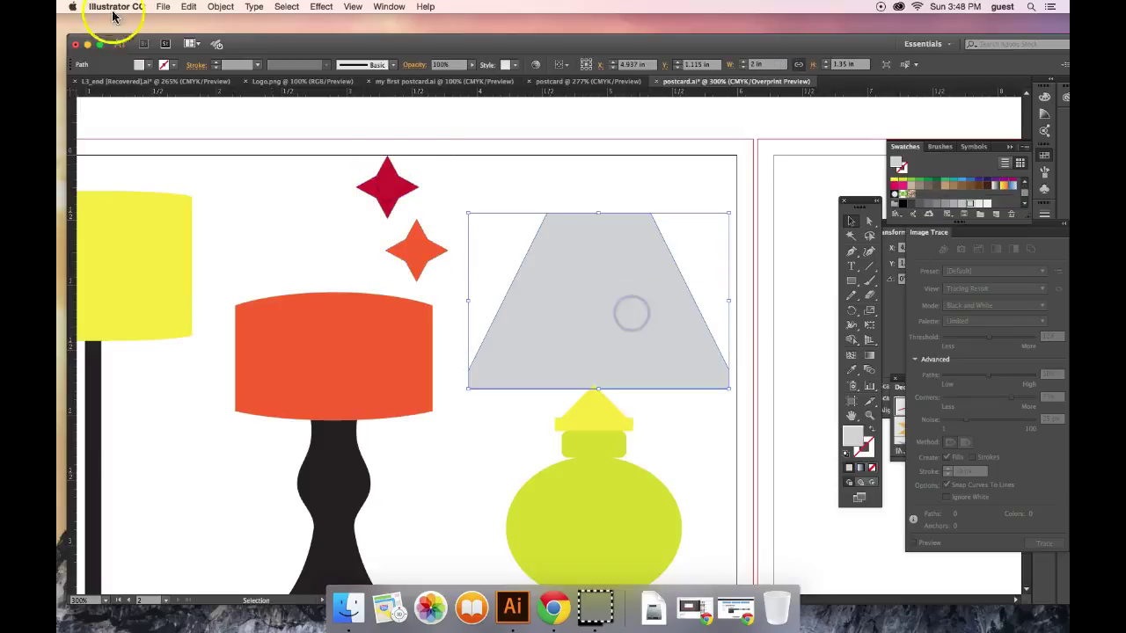
click(221, 7)
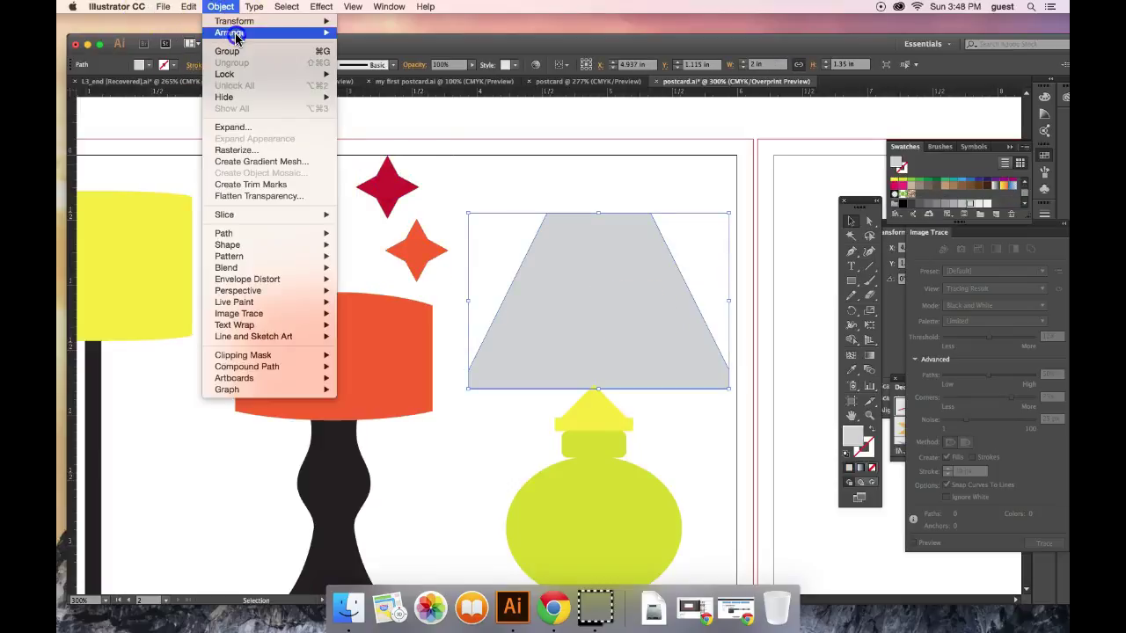
mouse_move(231, 32)
click(392, 33)
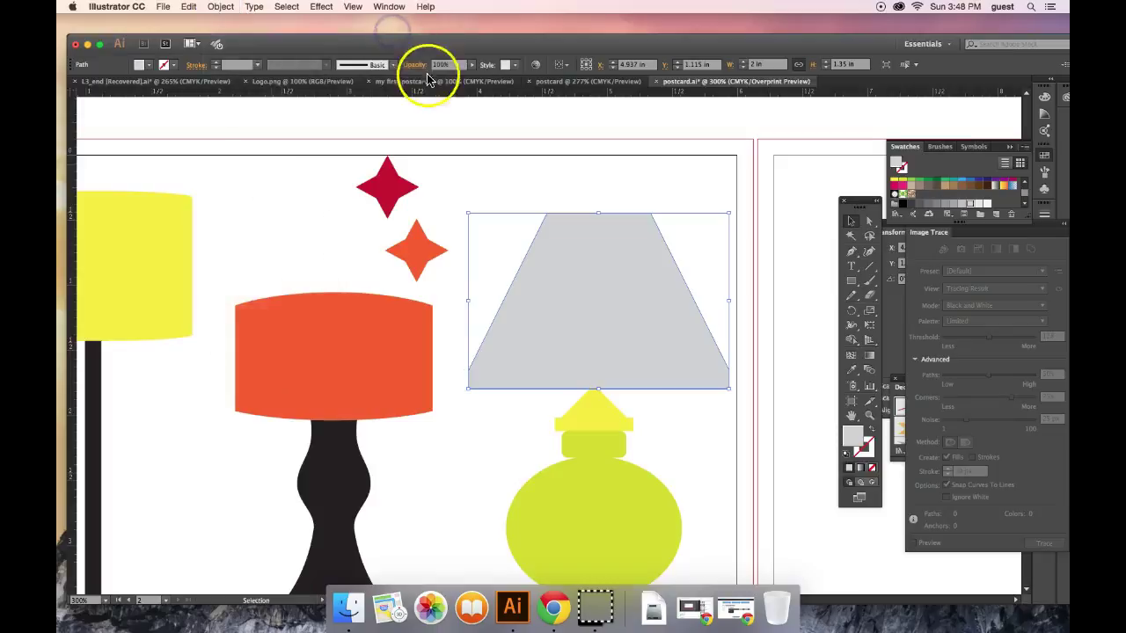
- Bring both stars to the front and place them back on the right half of the gray lampshade
drag(359, 166, 439, 264)
click(221, 7)
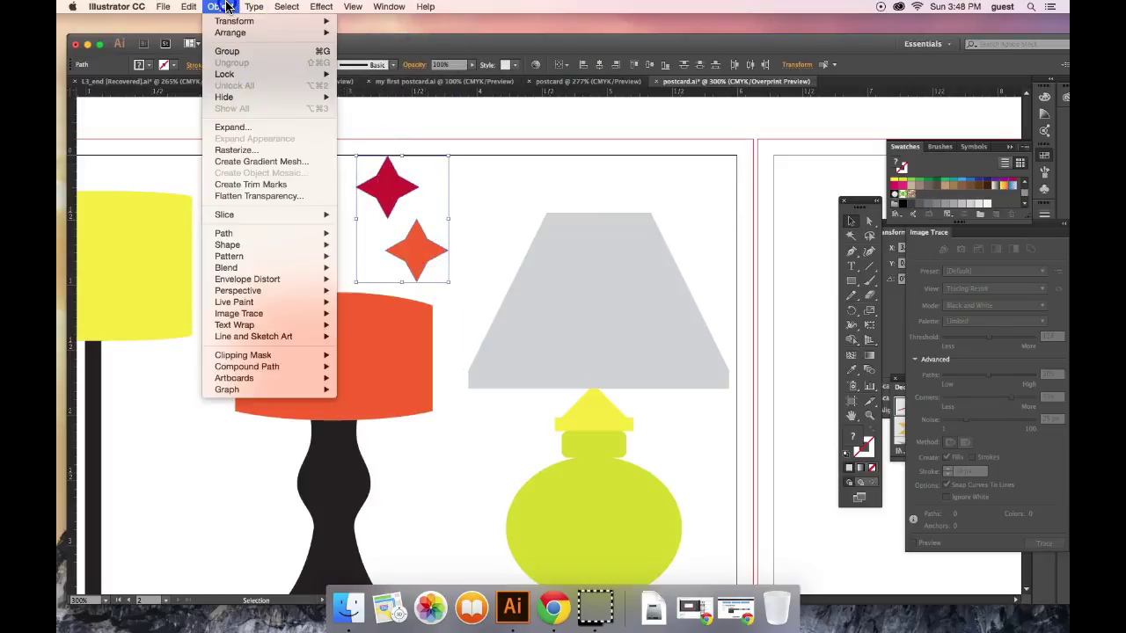
mouse_move(233, 33)
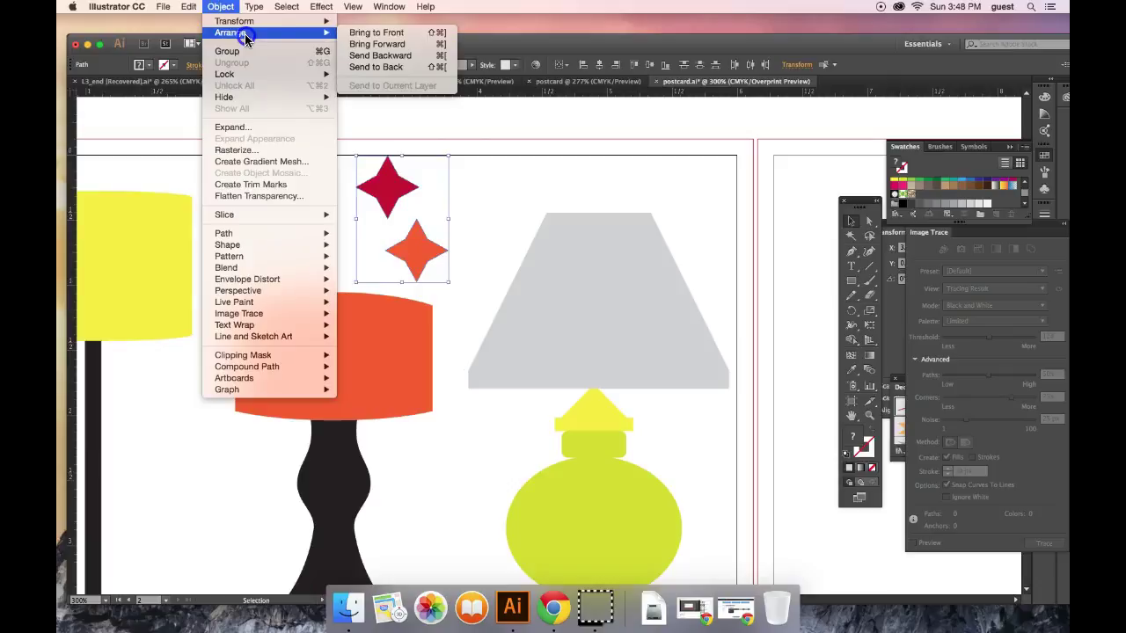
click(376, 34)
drag(383, 182, 627, 266)
click(718, 273)
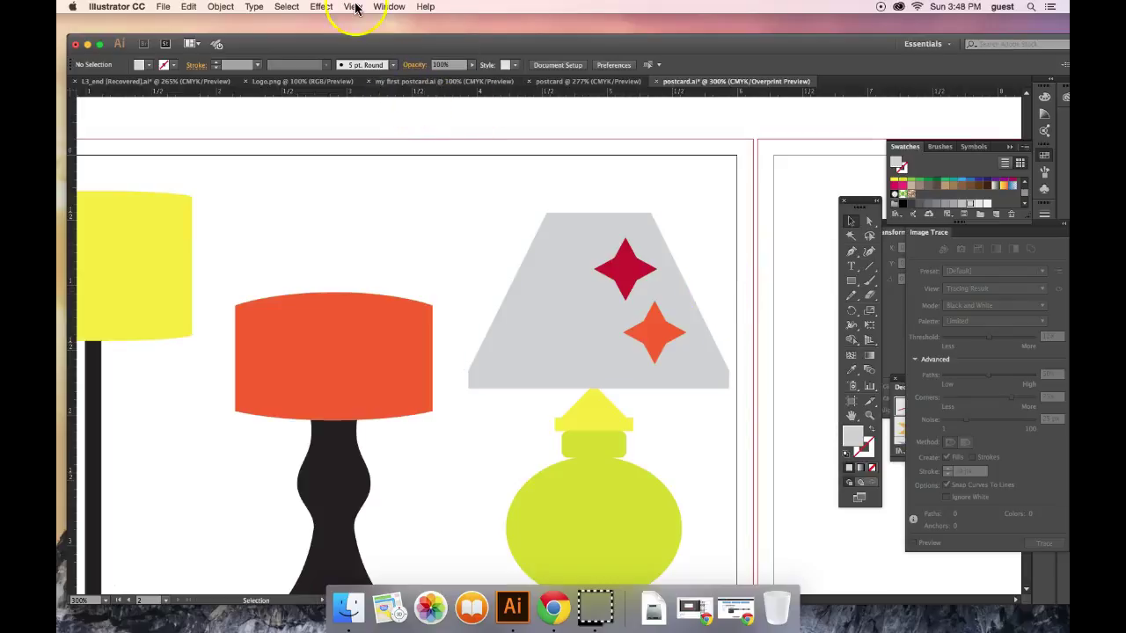
- Open the Pathfinder panel and place it over the empty area above the orange lampshade
click(388, 7)
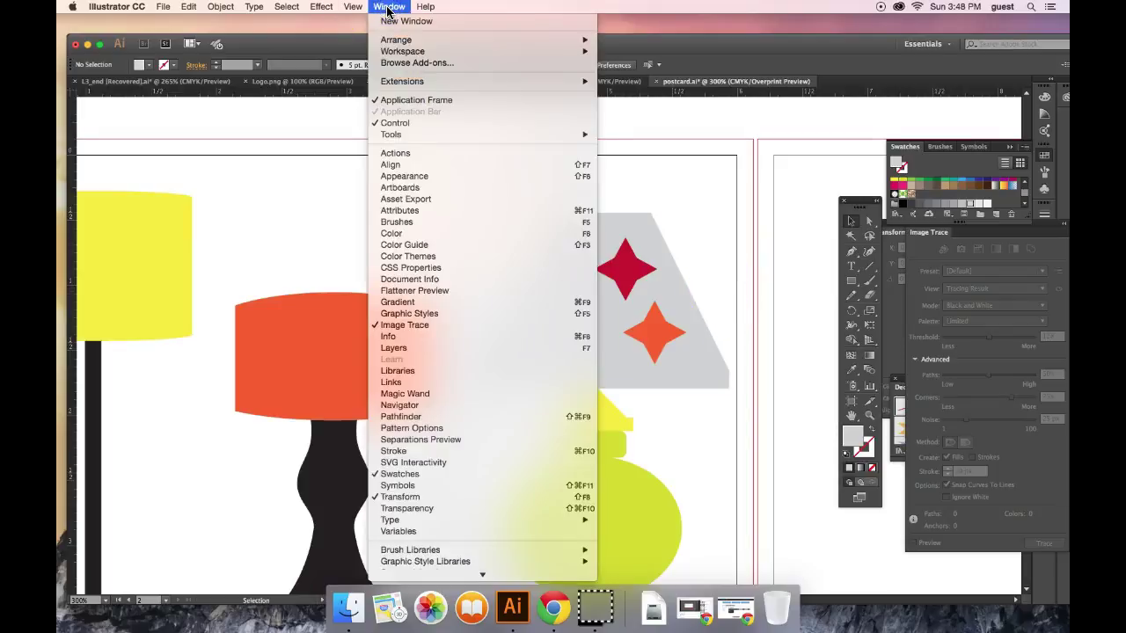
click(436, 417)
drag(930, 384, 398, 139)
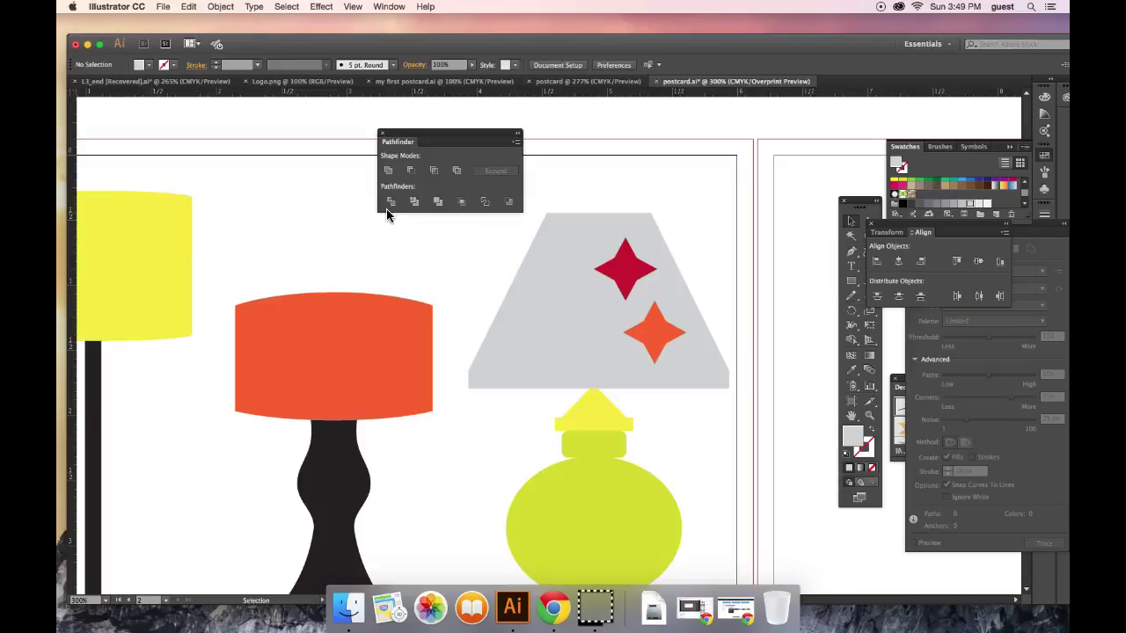
- Ungroup the yellow bar and the green rounded rectangle beneath it on the lamp base
click(622, 444)
click(615, 411)
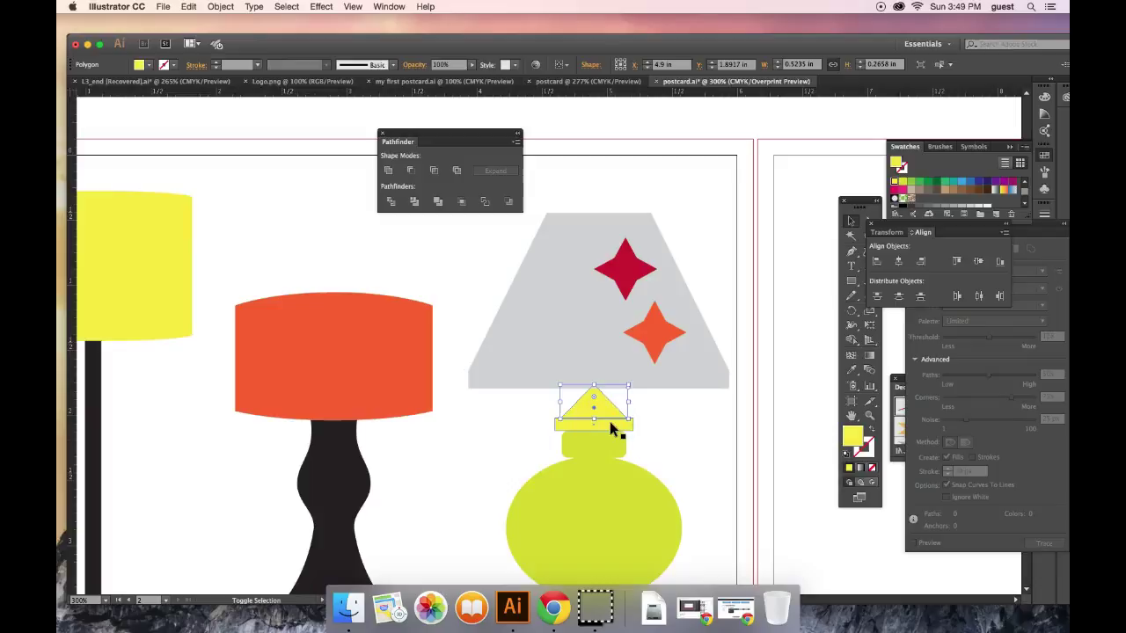
shift+click(610, 427)
click(623, 420)
click(662, 425)
click(617, 426)
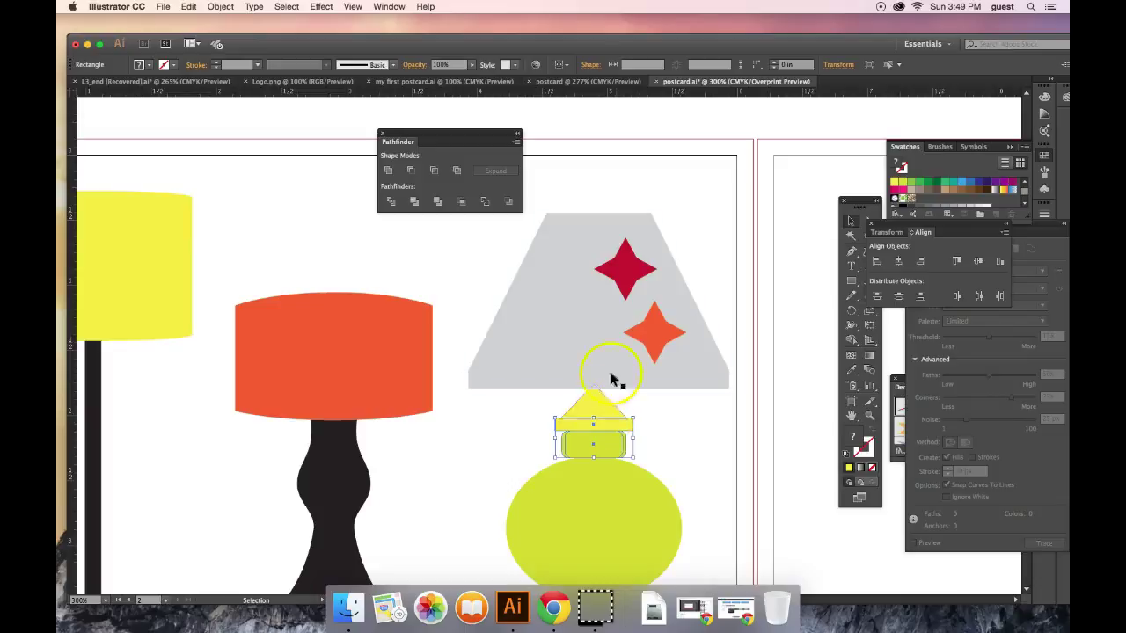
click(221, 6)
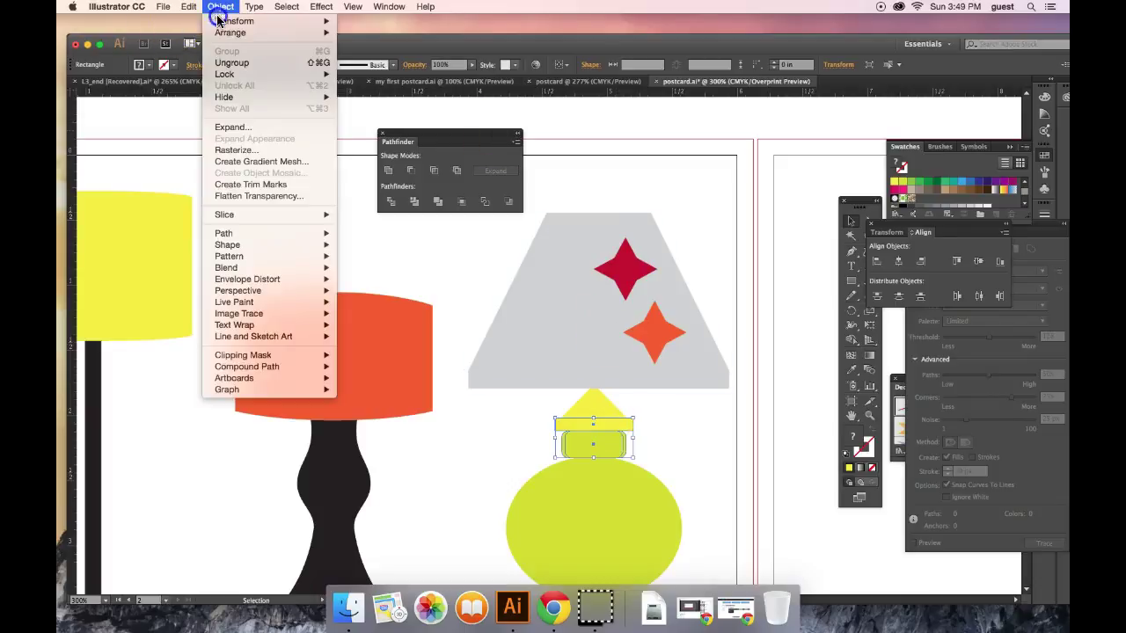
click(232, 62)
click(730, 444)
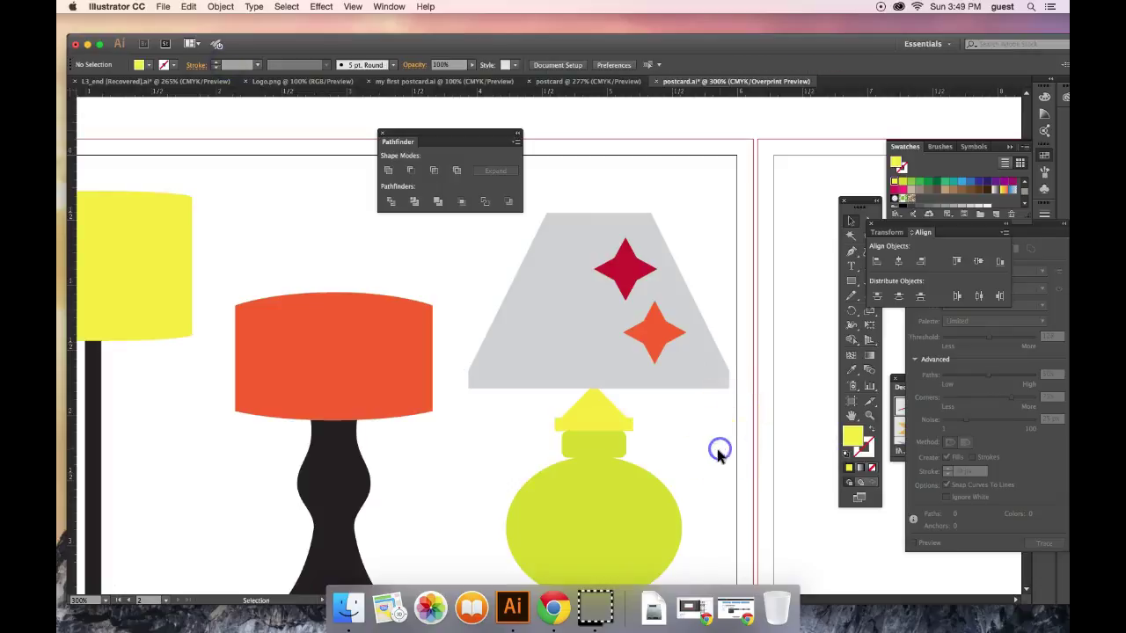
- Select the yellow triangle and the yellow bar below it, and combine them into one shape with Pathfinder Merge
click(606, 420)
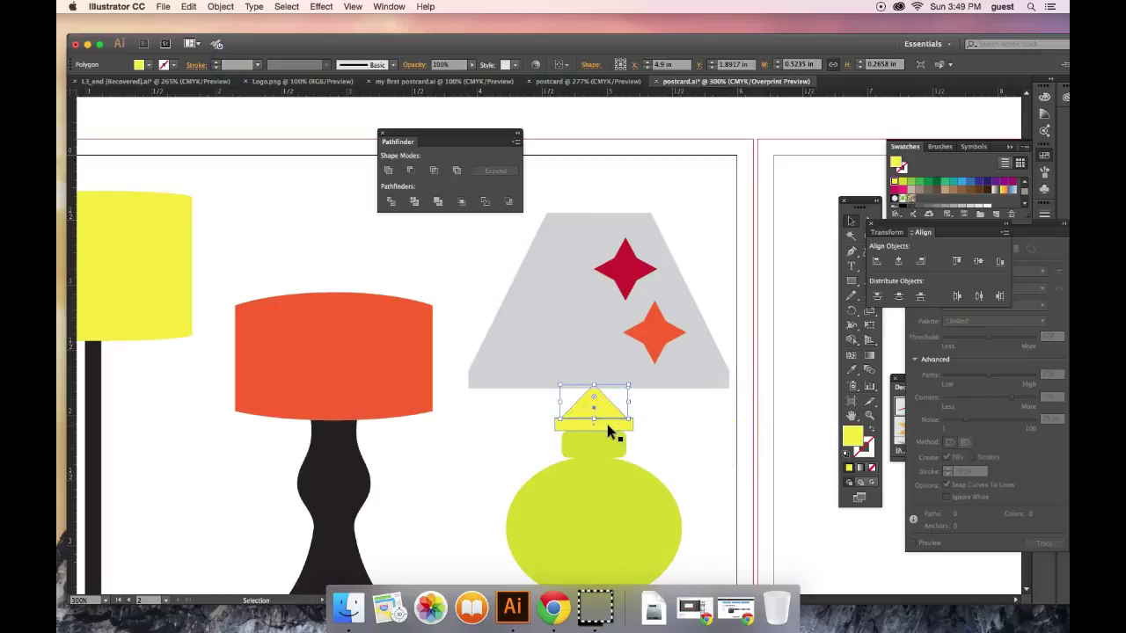
shift+click(607, 424)
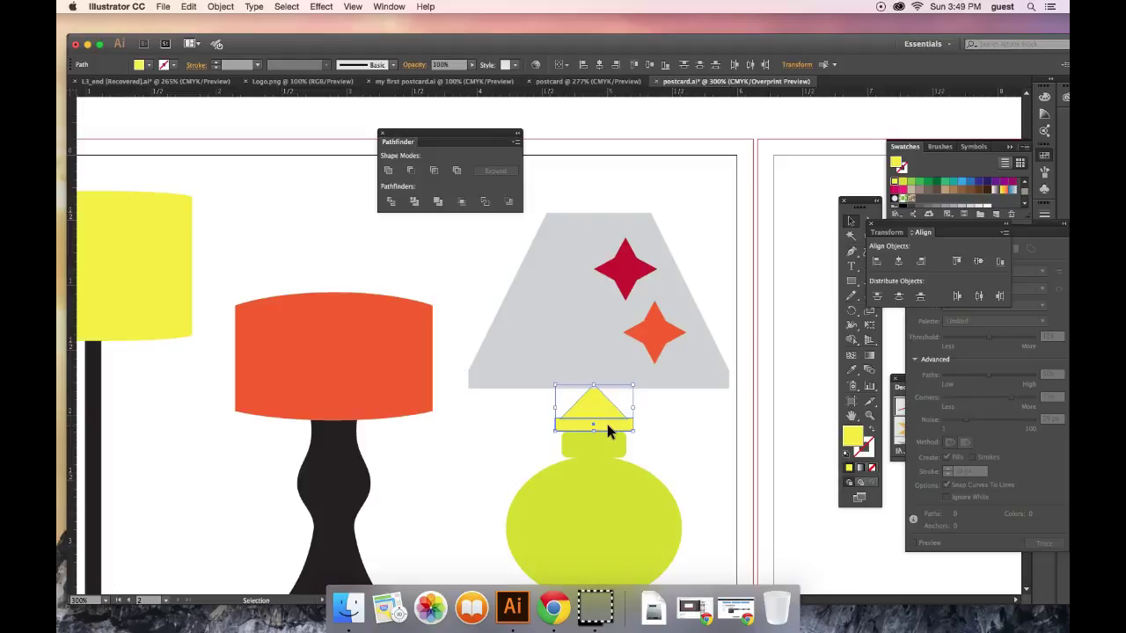
click(437, 202)
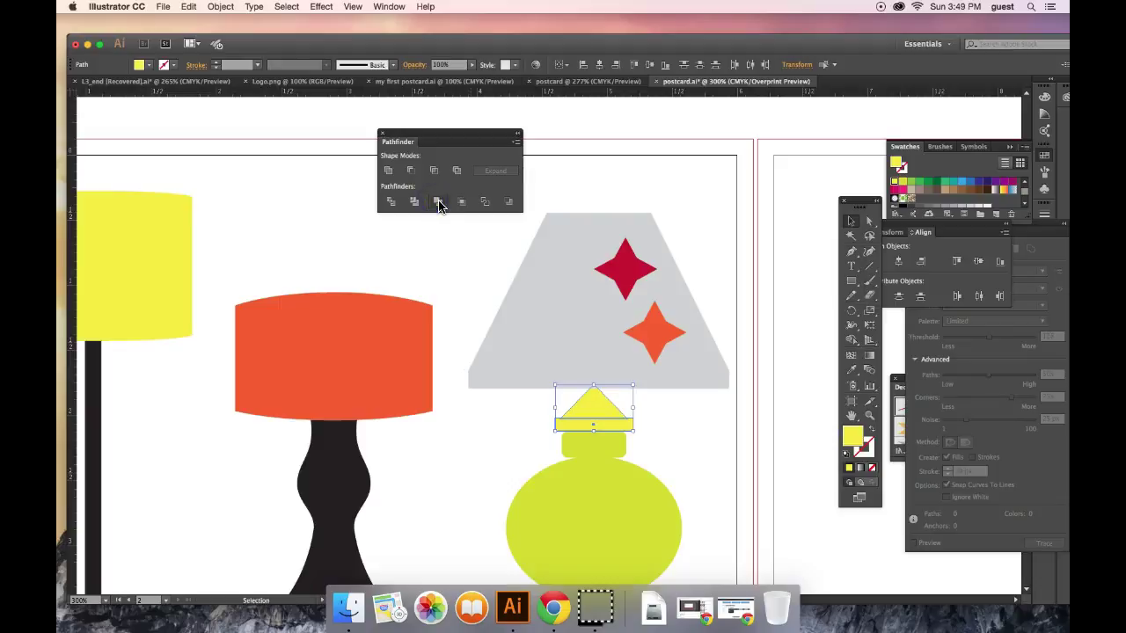
click(655, 448)
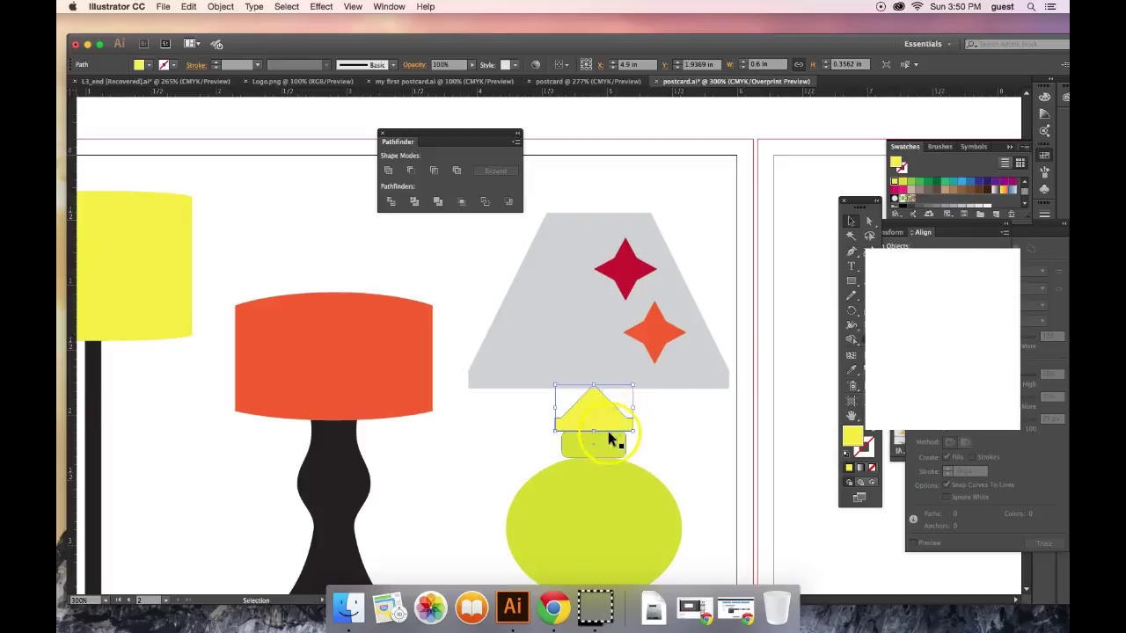
click(689, 440)
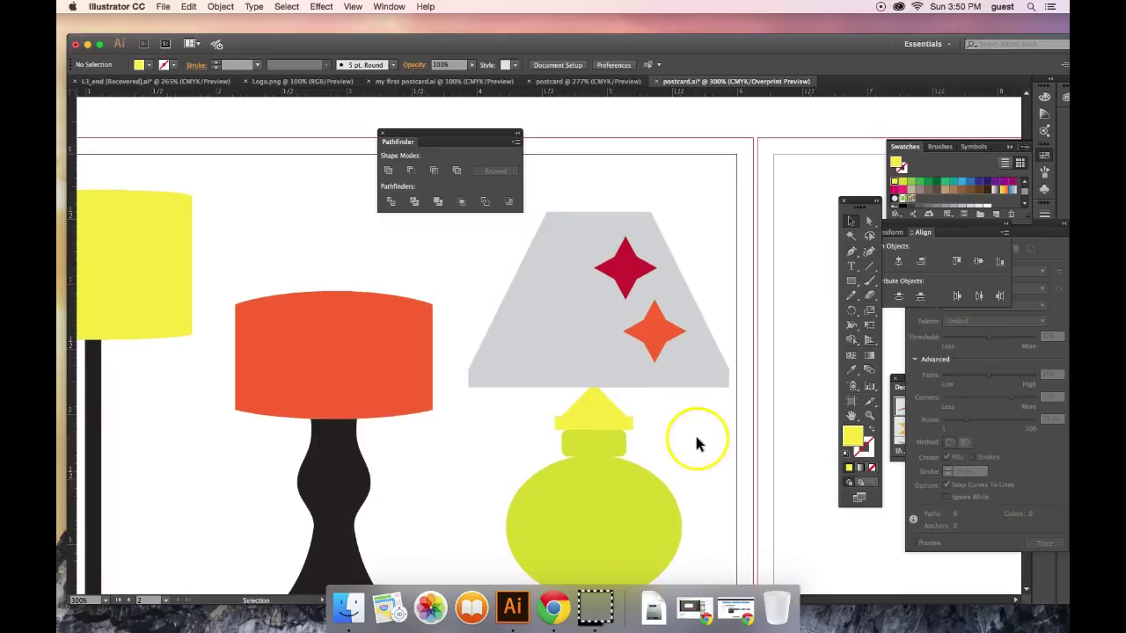
- Draw a yellow rectangle 0.5 in wide and 0.1 in high in the empty area beside the green lamp's round body
scroll(691, 440, down, 3)
scroll(694, 442, down, 5)
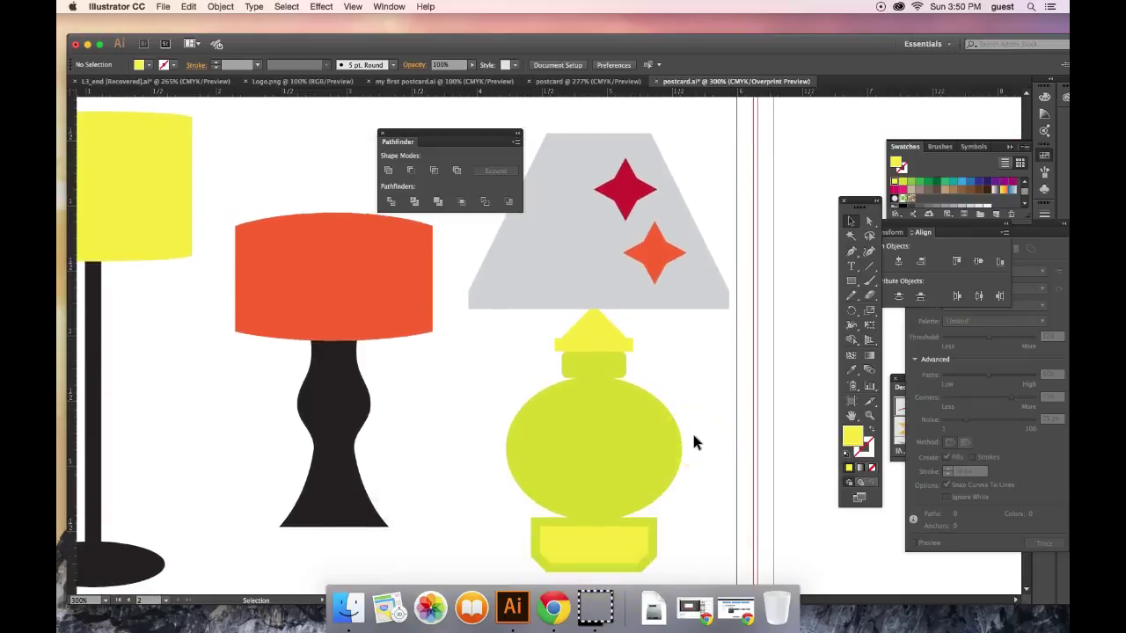
scroll(693, 443, down, 1)
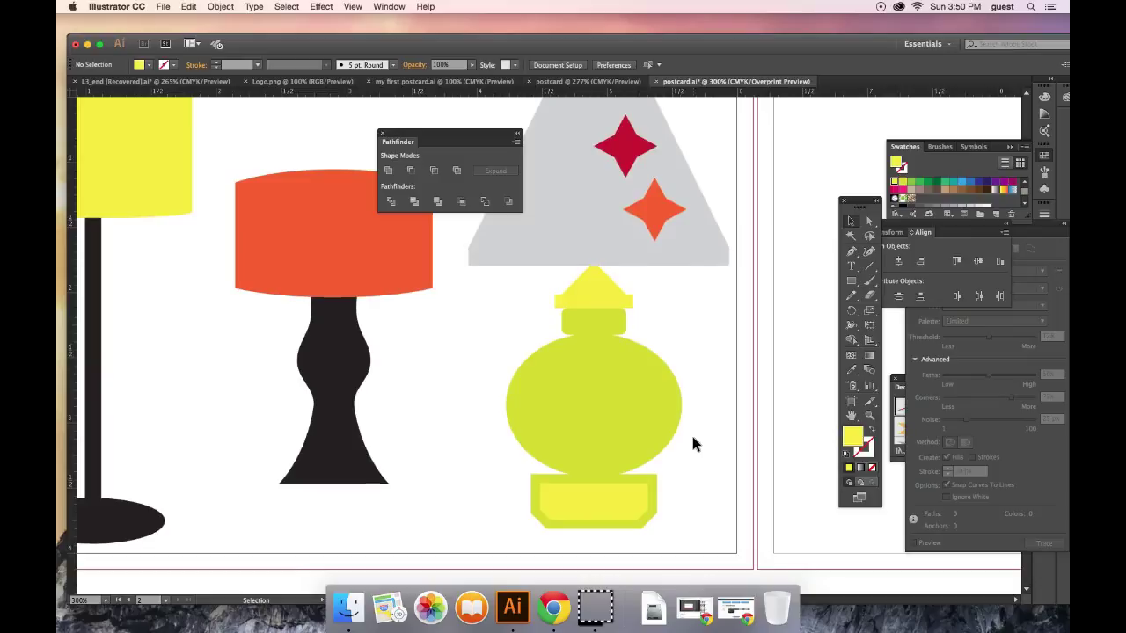
click(849, 283)
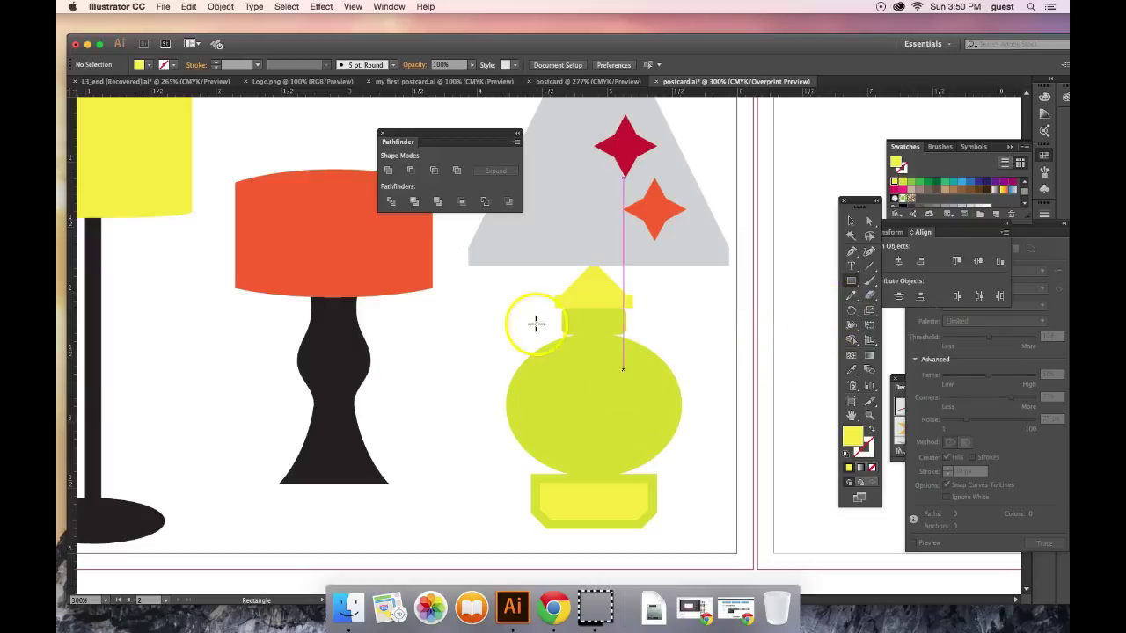
click(436, 369)
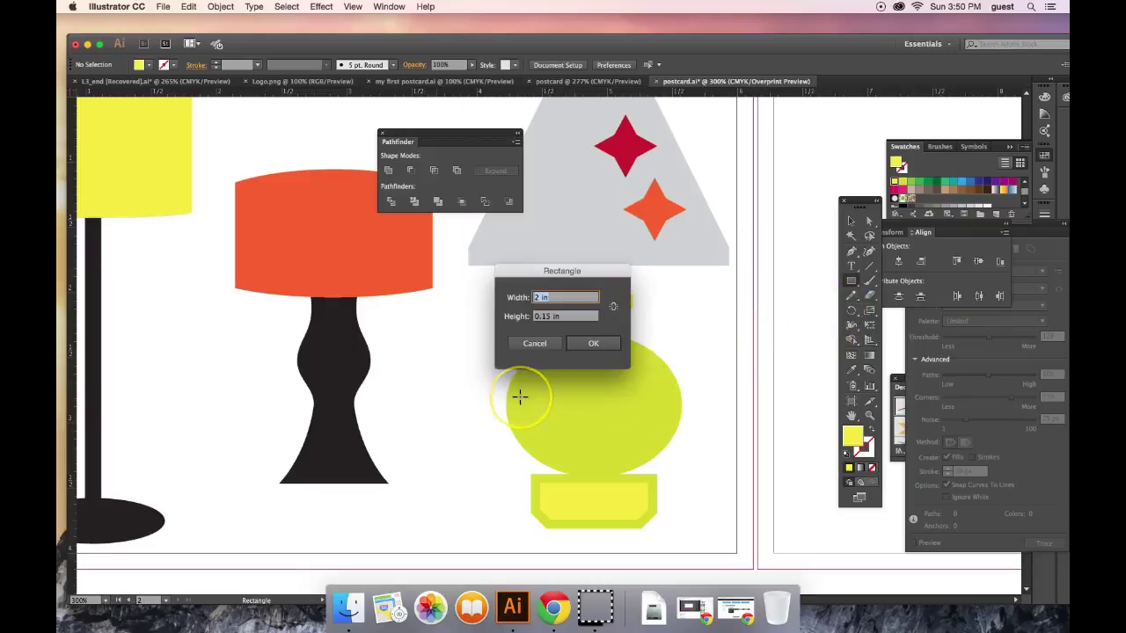
text(.5)
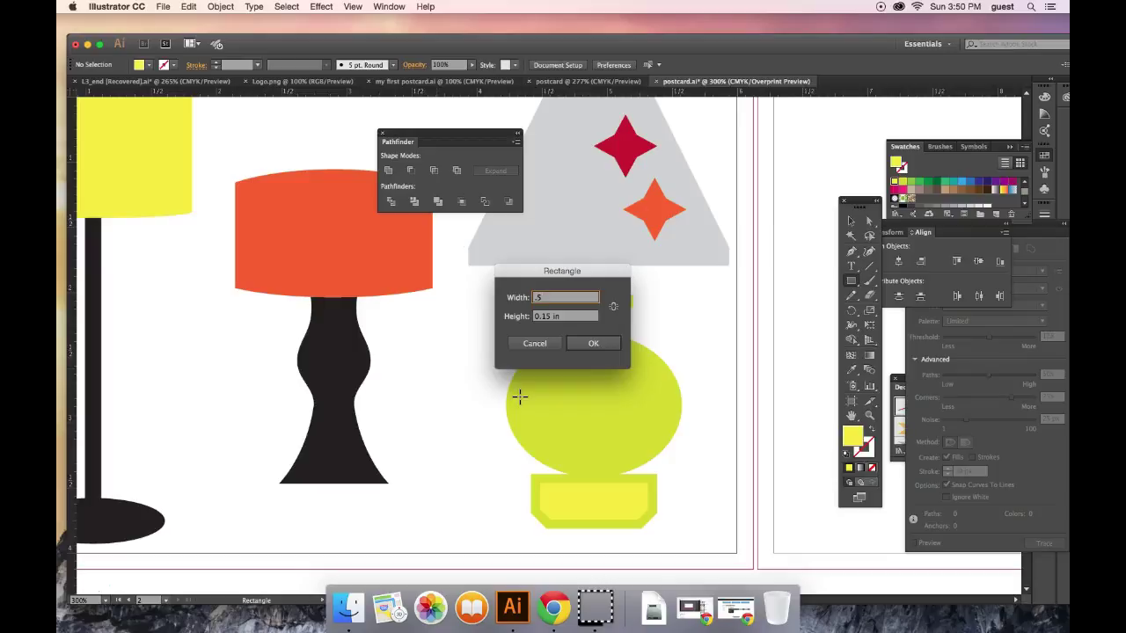
click(553, 315)
text(.1)
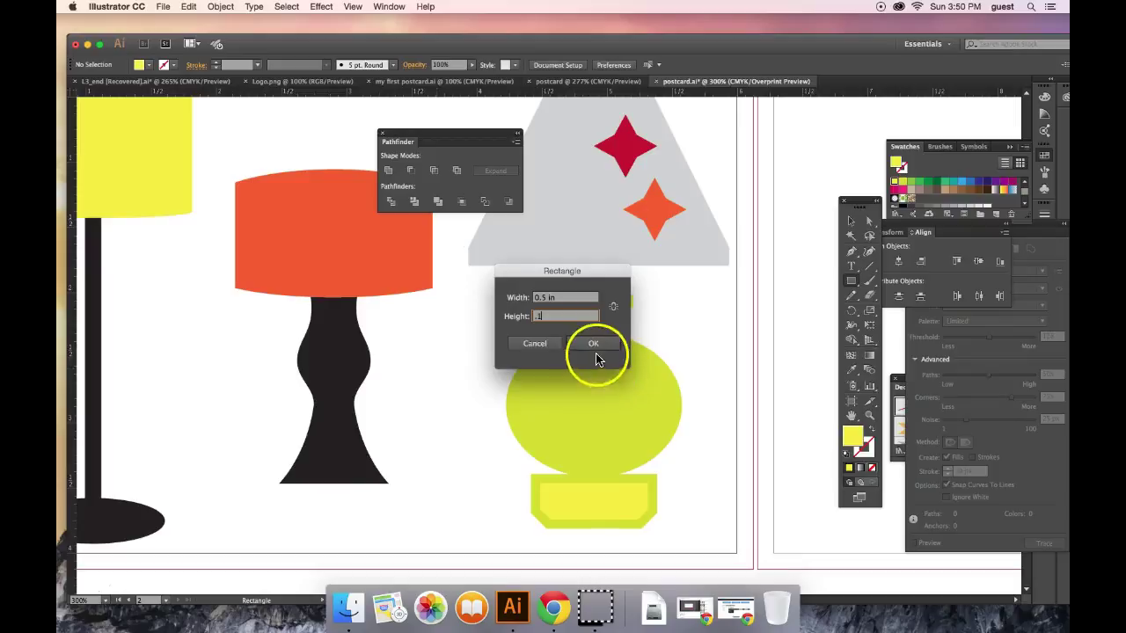
click(594, 345)
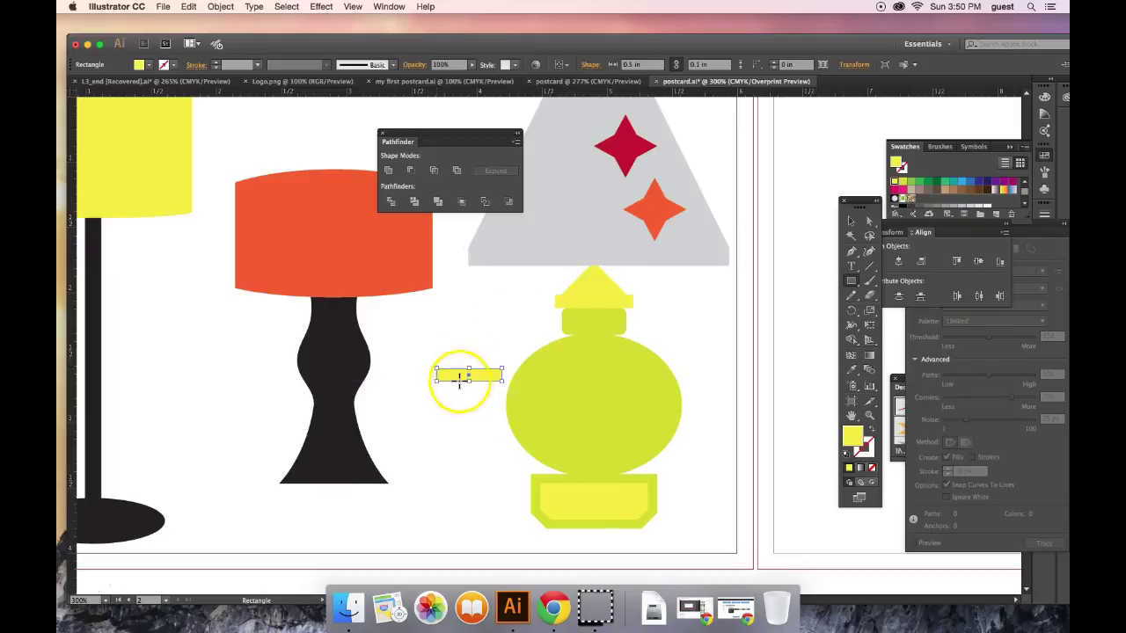
- Move the small yellow rectangle onto the bottom middle of the green lamp's foot, nudge it slightly upward, and deselect it
click(852, 220)
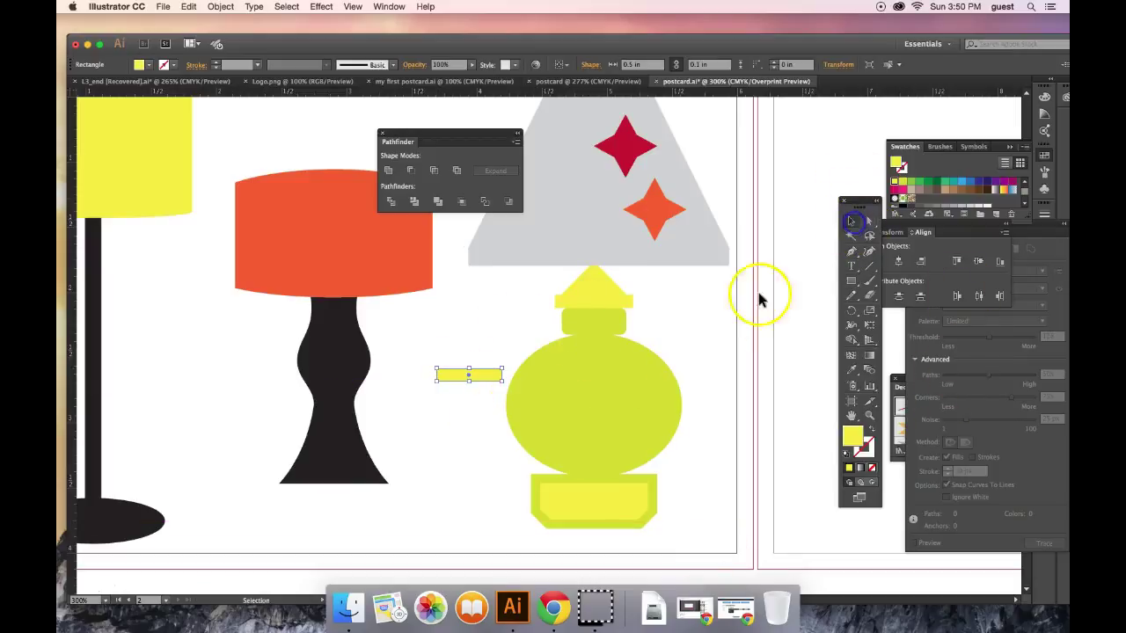
click(510, 443)
drag(510, 443, 619, 522)
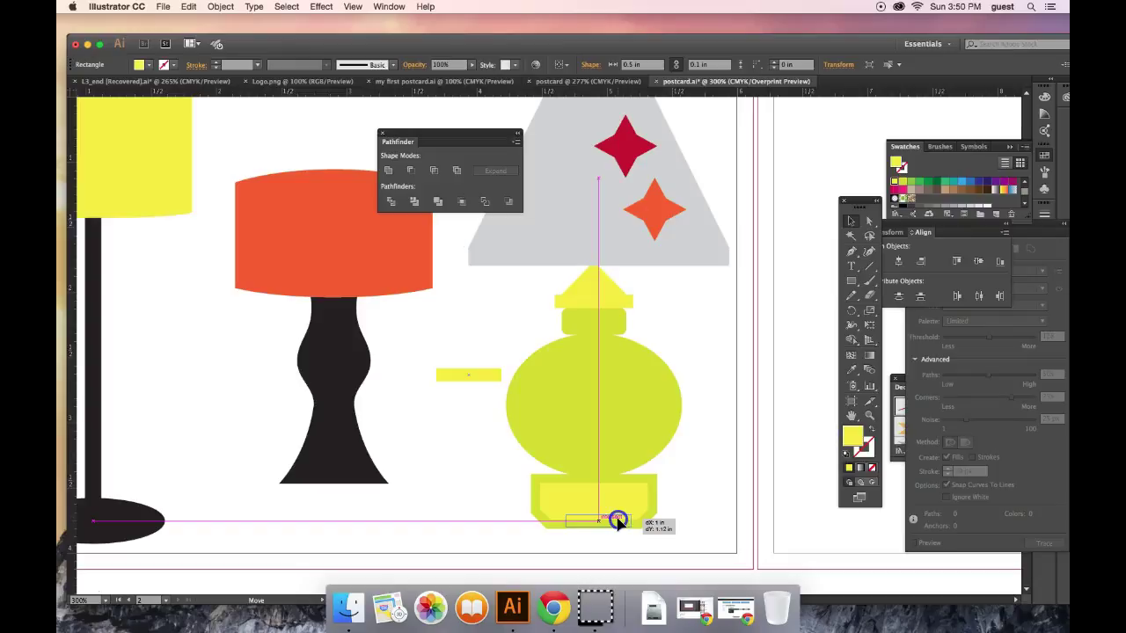
drag(618, 521, 616, 522)
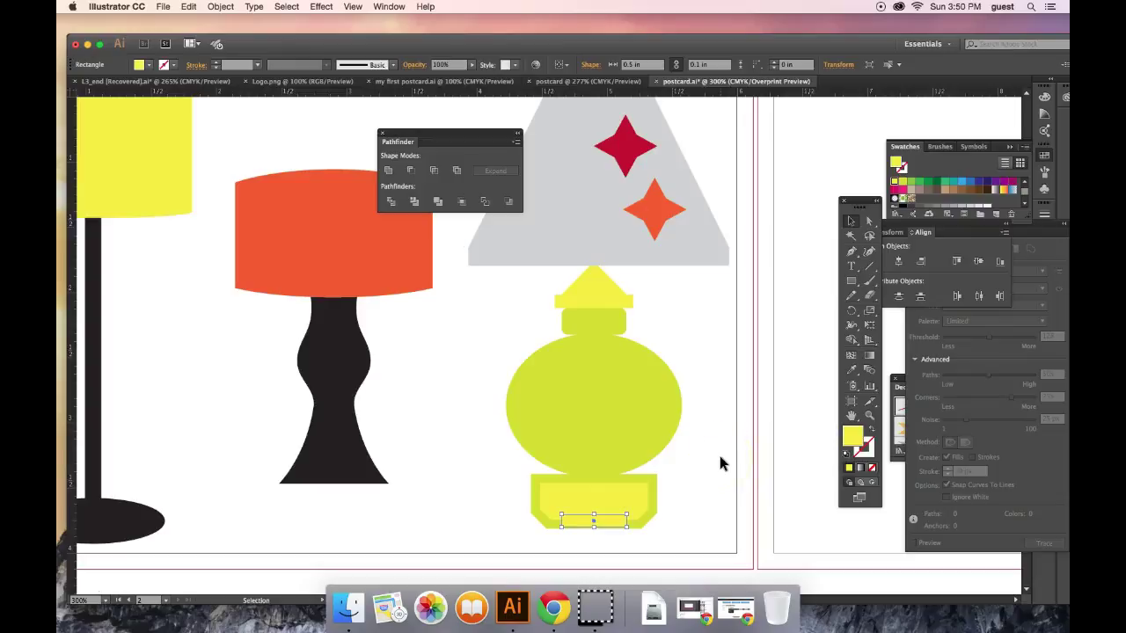
key(Down)
key(Up)
key(Up)
key(Up)
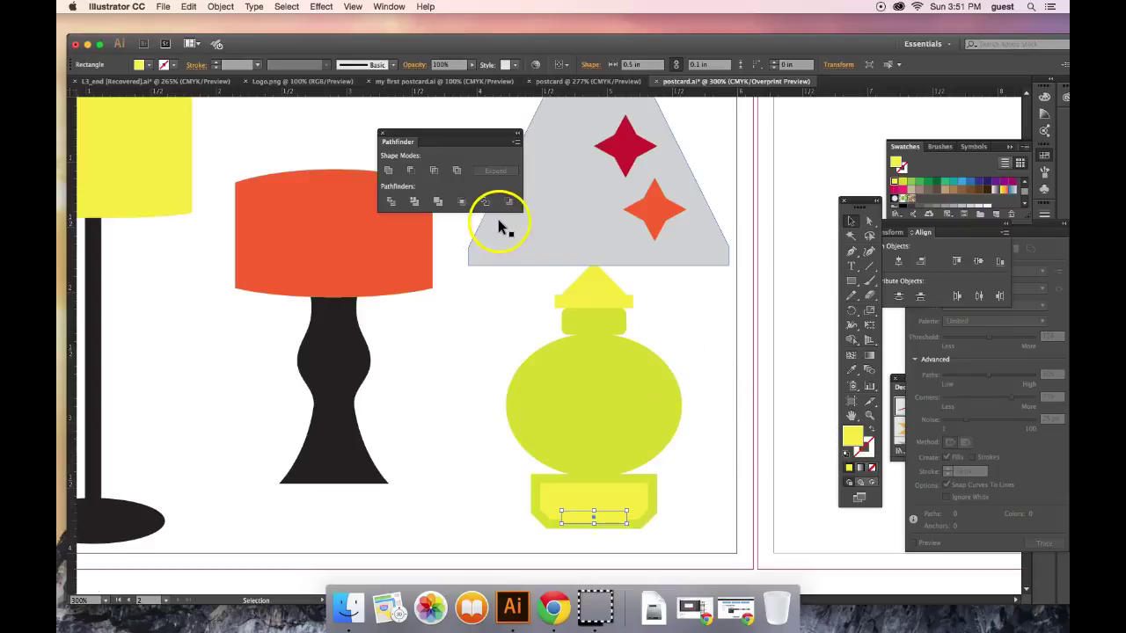
click(83, 586)
click(448, 538)
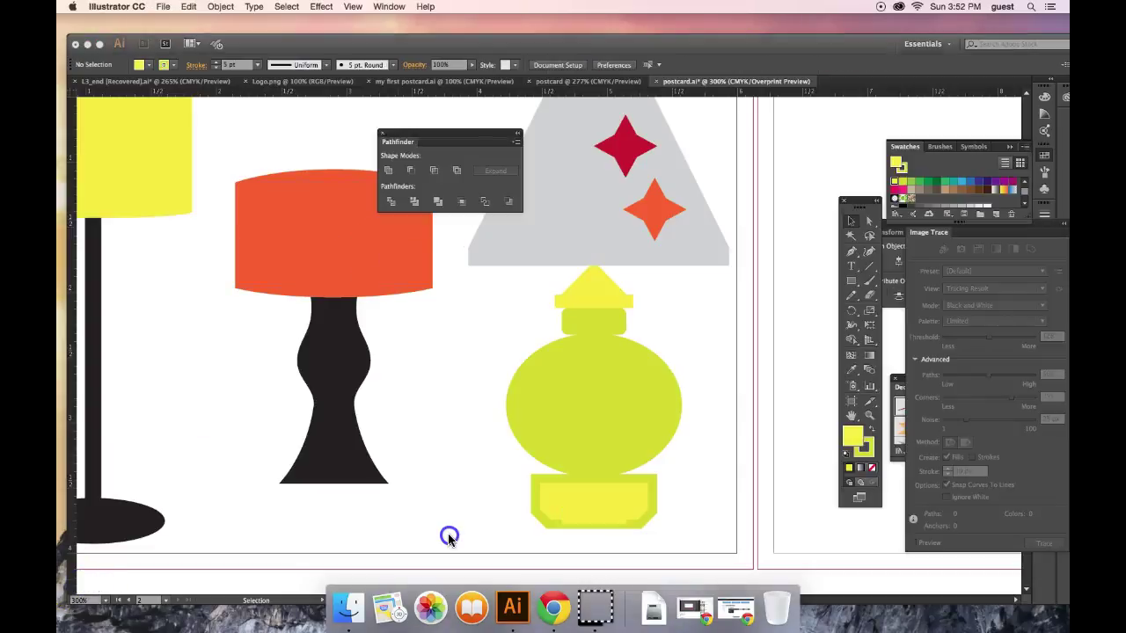
- Select the small rectangle, the lamp's foot and the round body, and center them horizontally with the foot as key object
click(596, 518)
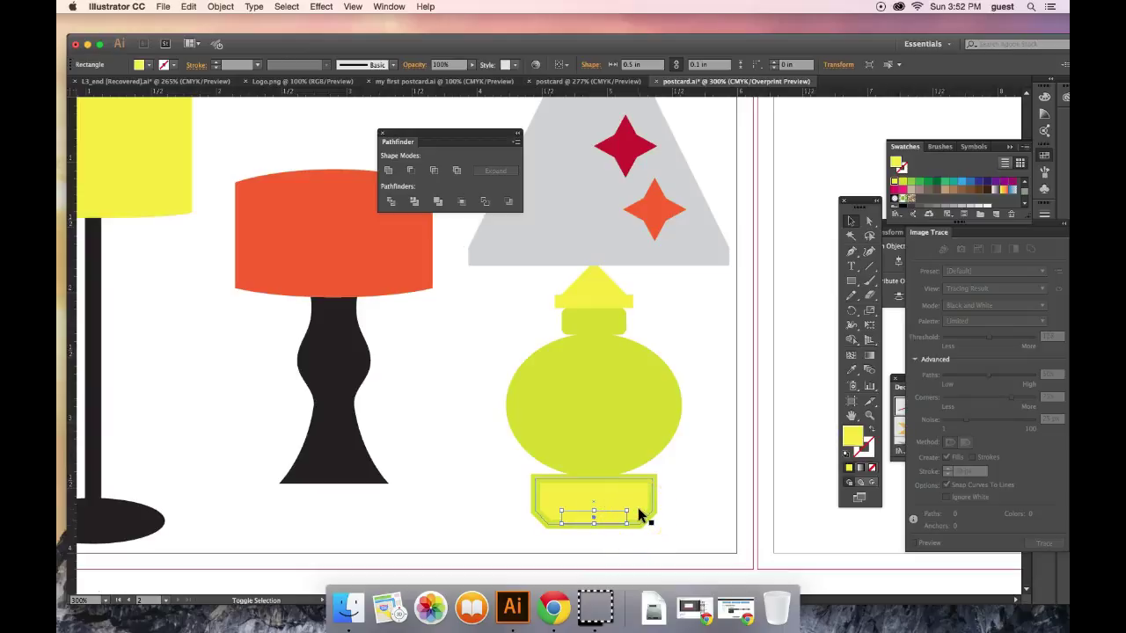
shift+click(638, 508)
click(640, 494)
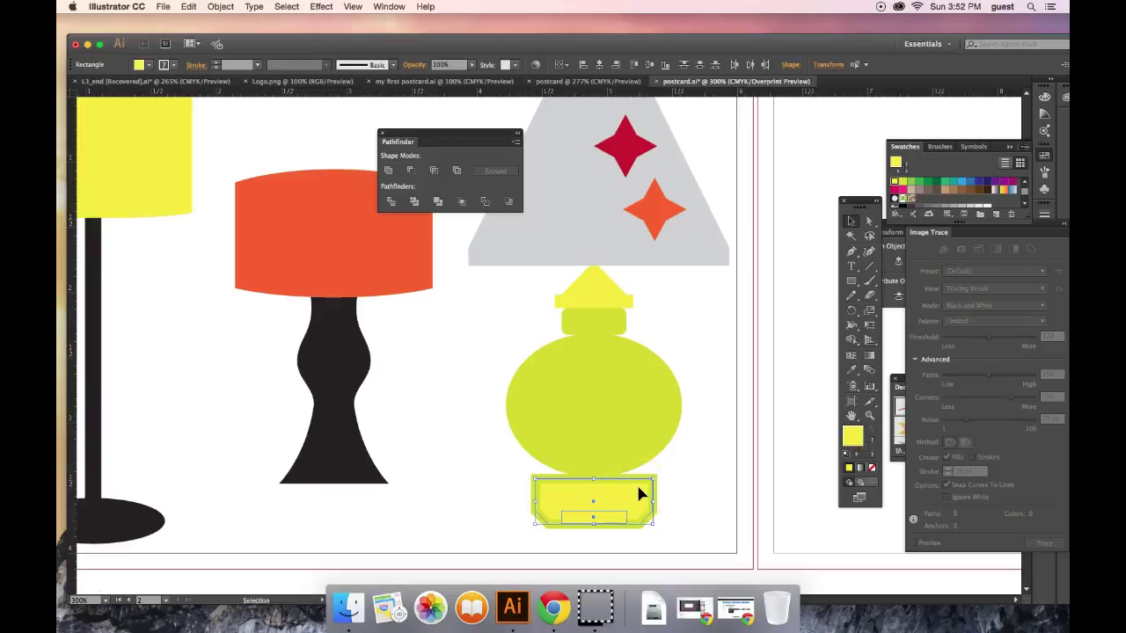
click(546, 515)
click(556, 501)
click(543, 485)
click(534, 478)
shift+click(628, 402)
click(621, 68)
click(580, 69)
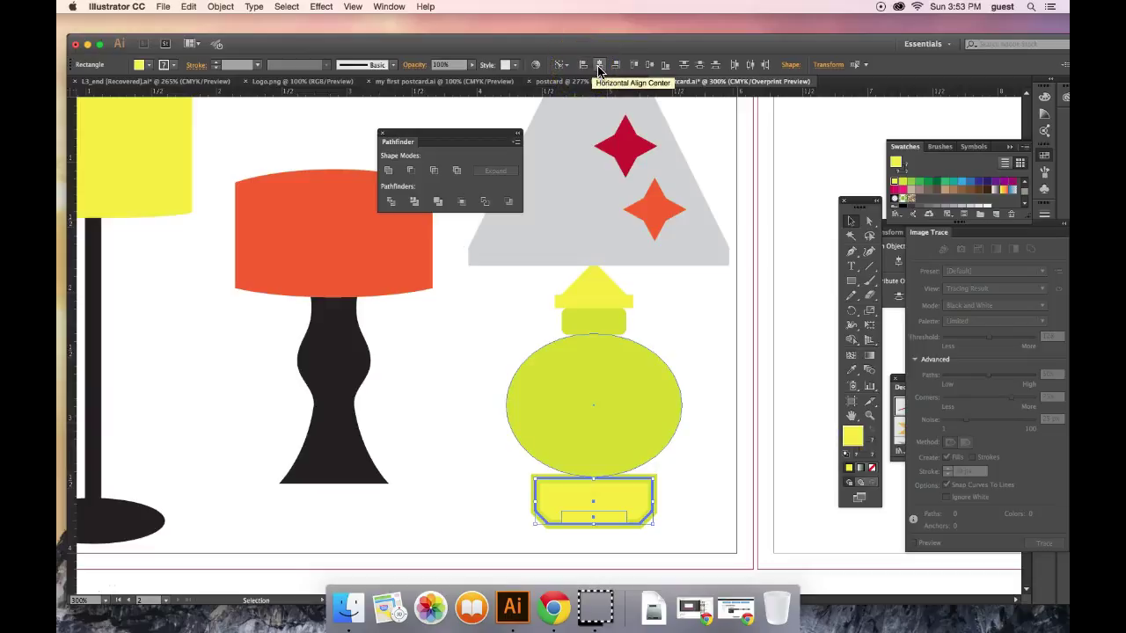
click(599, 68)
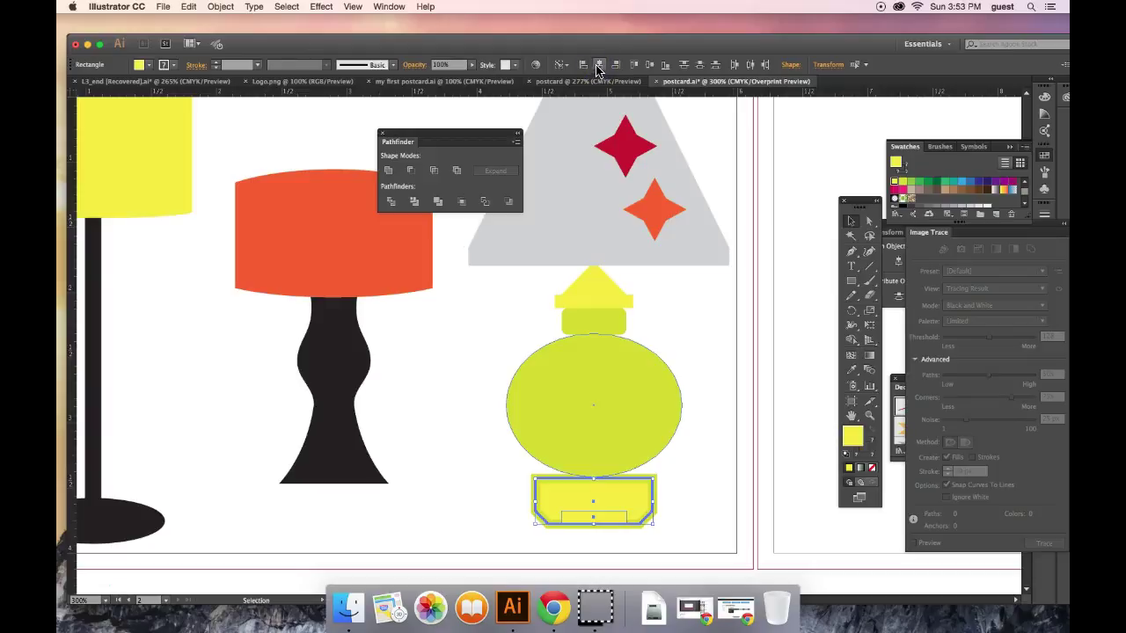
click(618, 64)
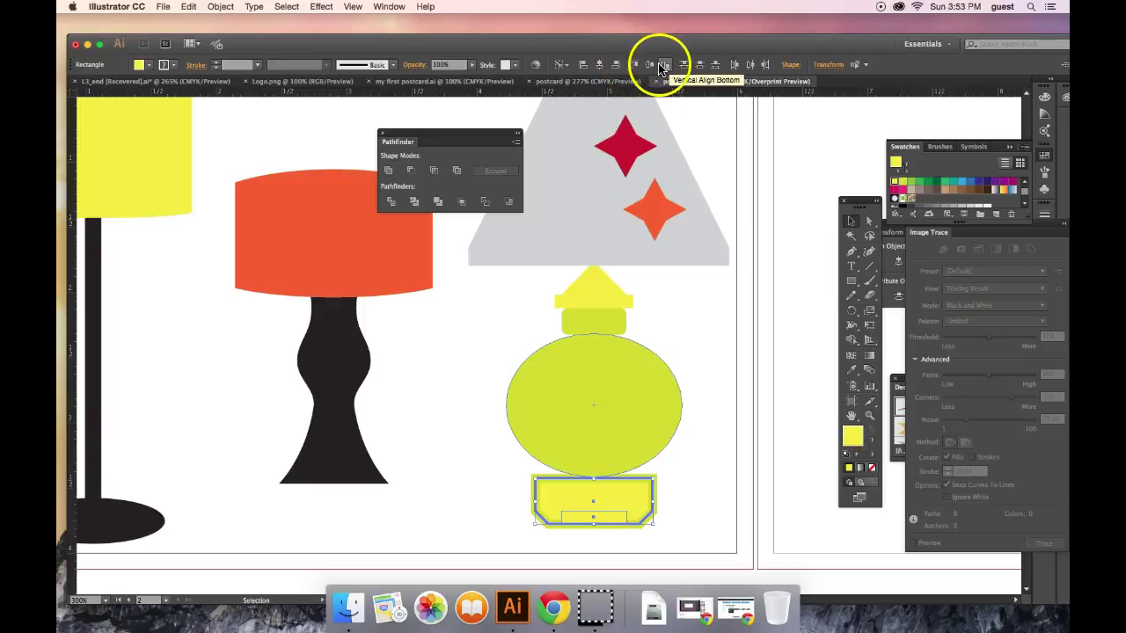
click(659, 68)
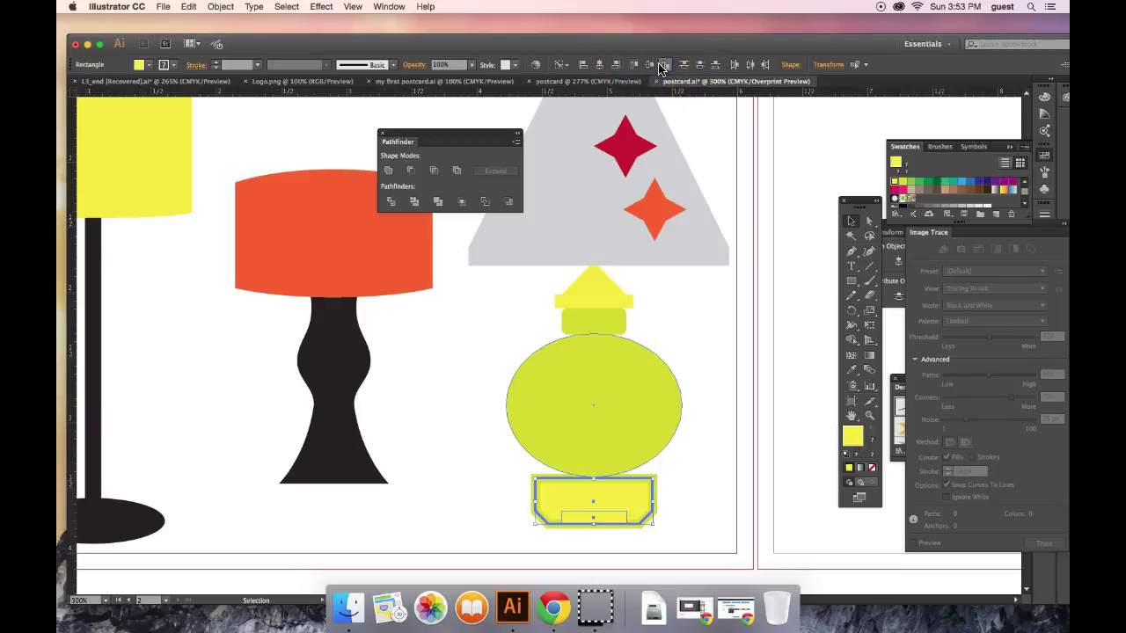
click(714, 343)
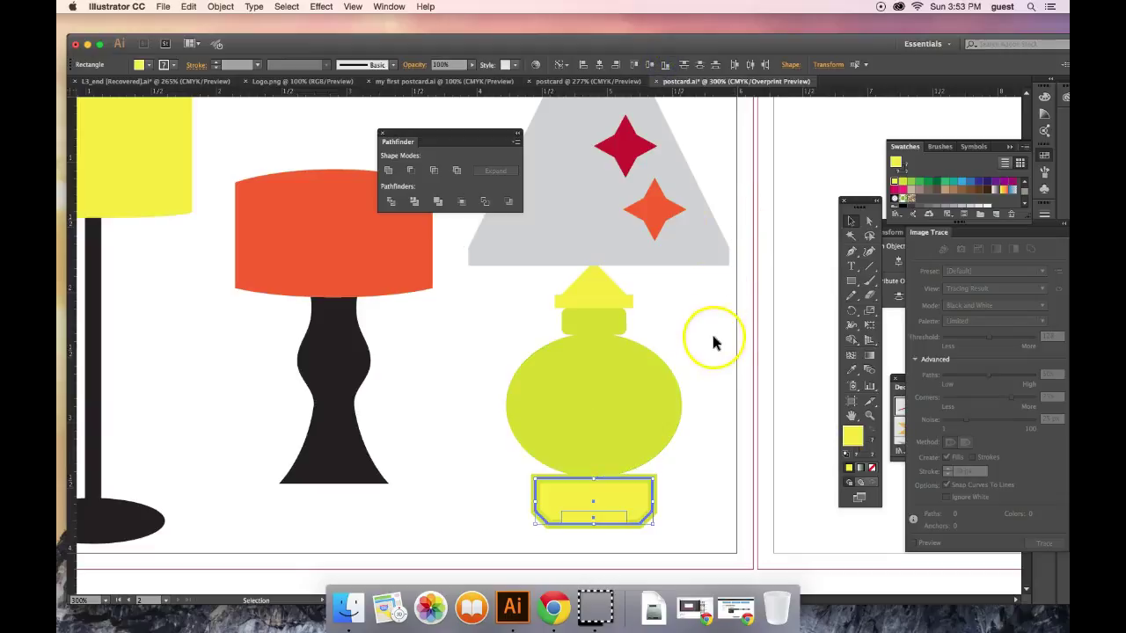
click(715, 343)
click(586, 587)
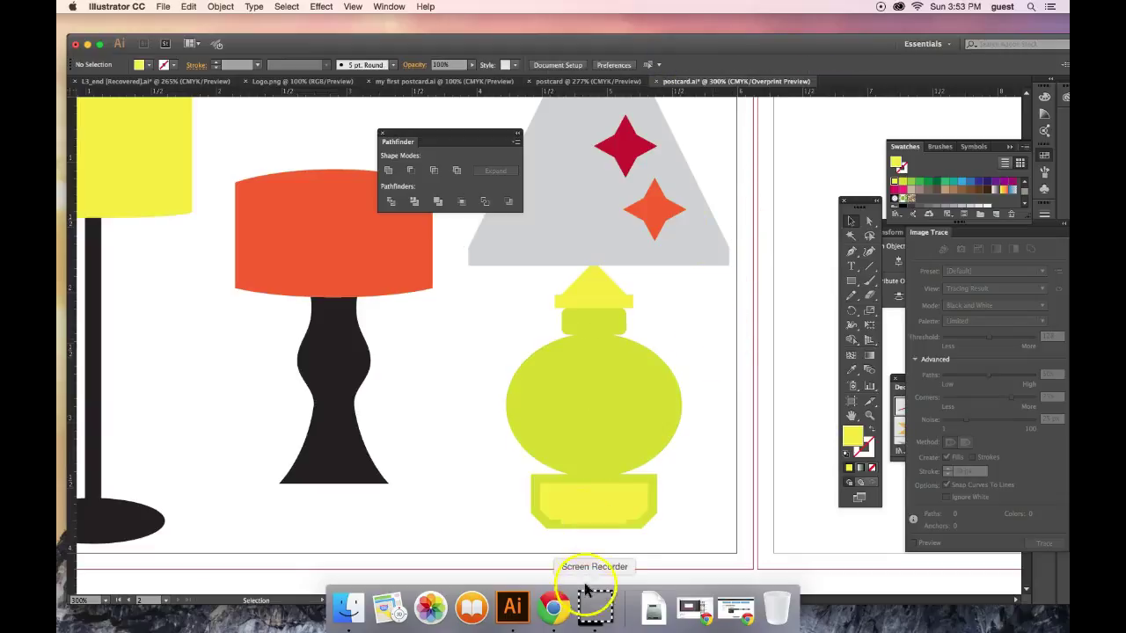
- Nudge the small yellow rectangle down so that it overlaps the bottom edge of the lamp's foot
click(593, 518)
key(Down)
key(Down)
key(Down)
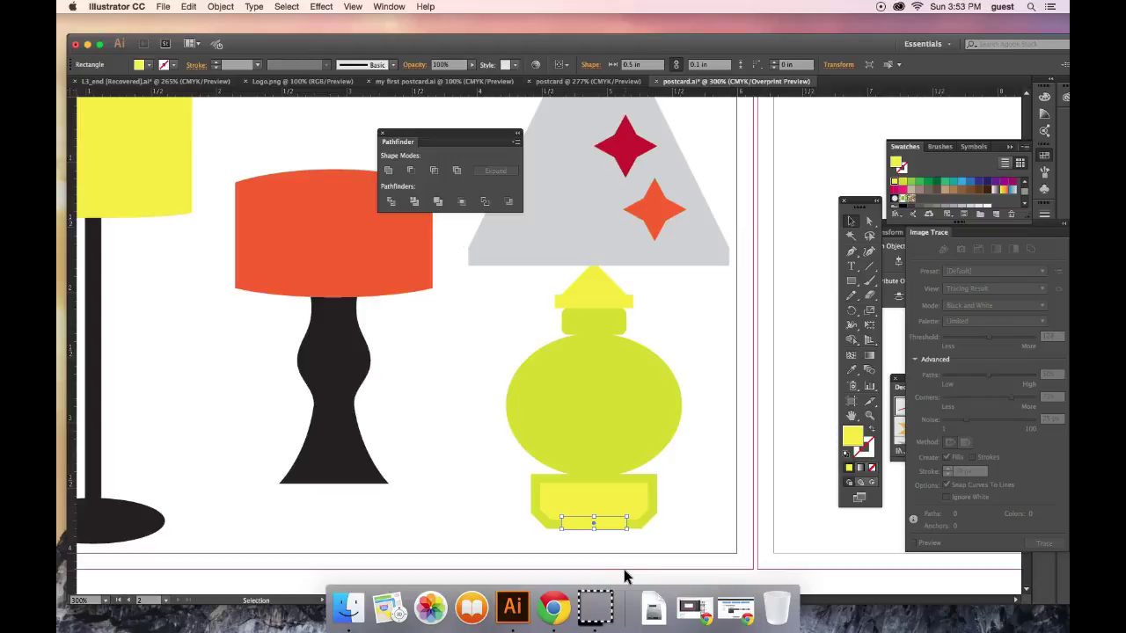
- Cut the small rectangle out of the bottom of the green lamp's foot with Pathfinder Minus Front
click(618, 507)
click(625, 495)
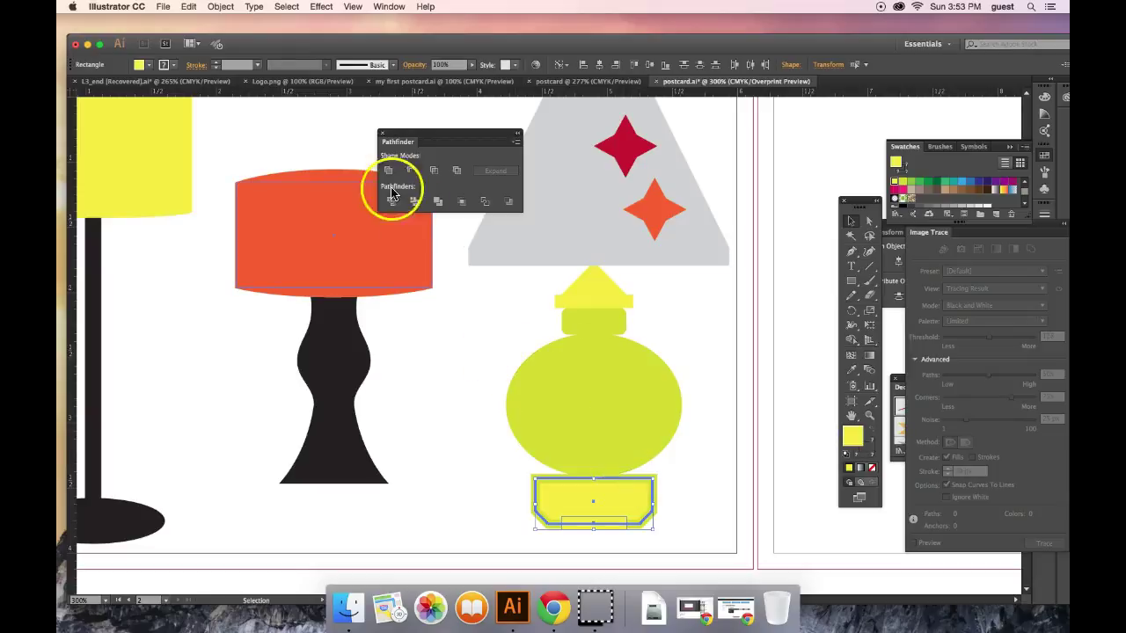
click(412, 174)
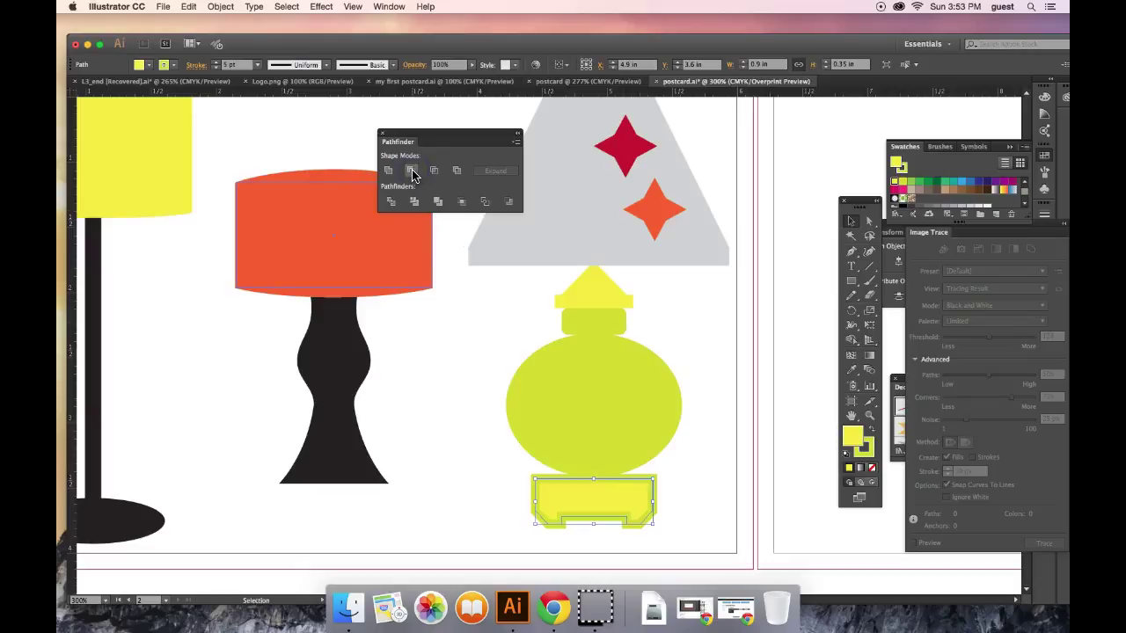
click(699, 513)
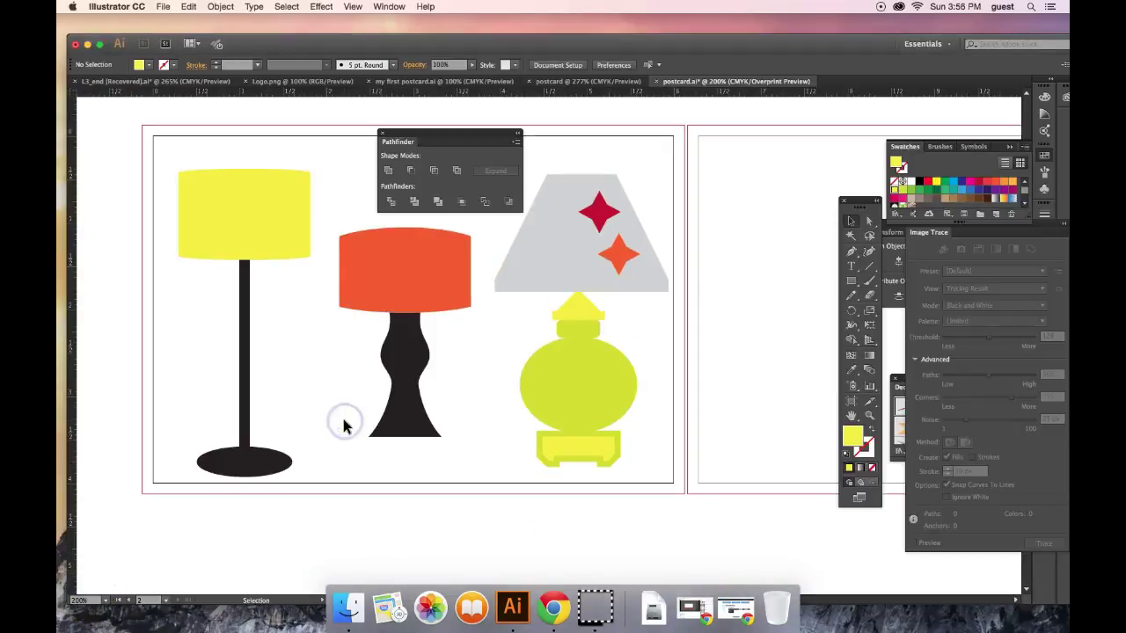
- Shorten the yellow lampshade from its top edge to about 0.88 in high and give it a black stroke
click(244, 211)
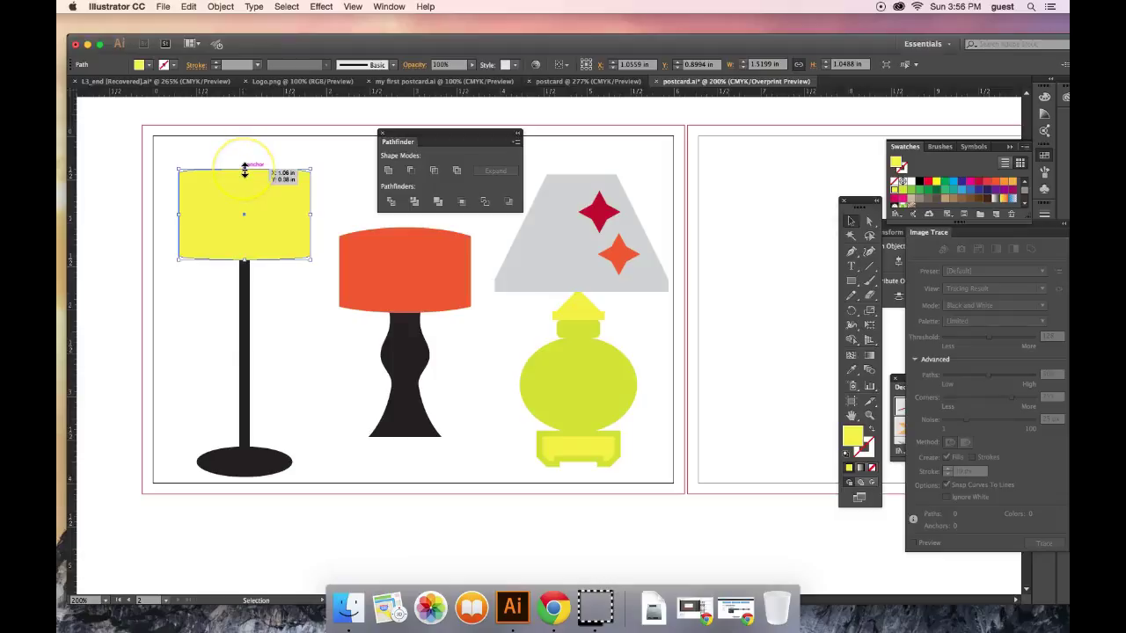
drag(244, 170, 241, 184)
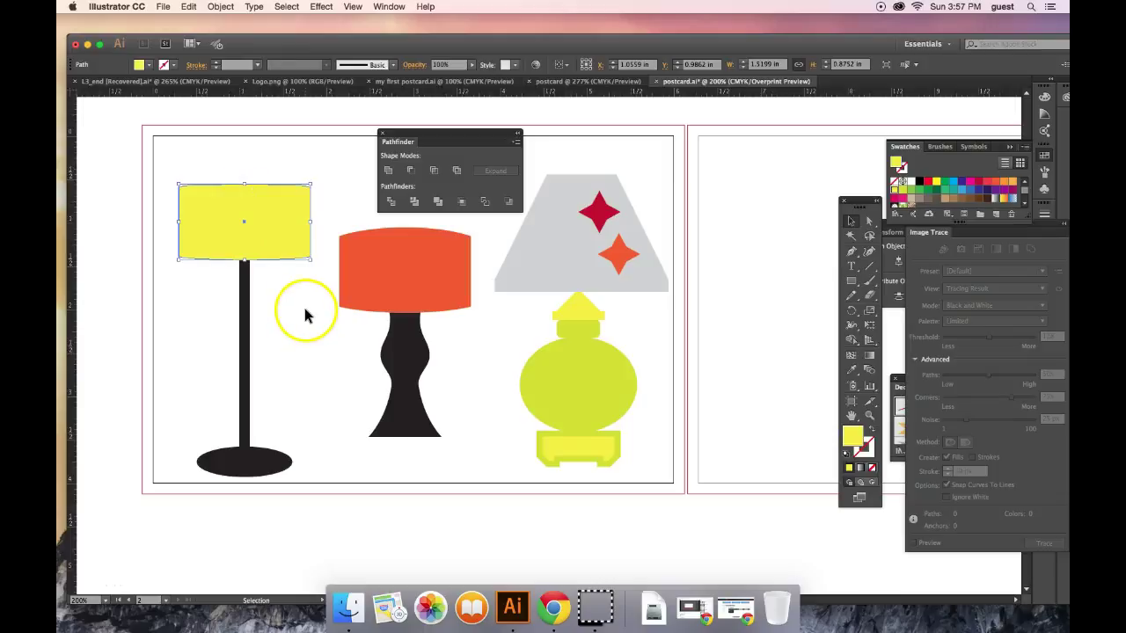
click(175, 67)
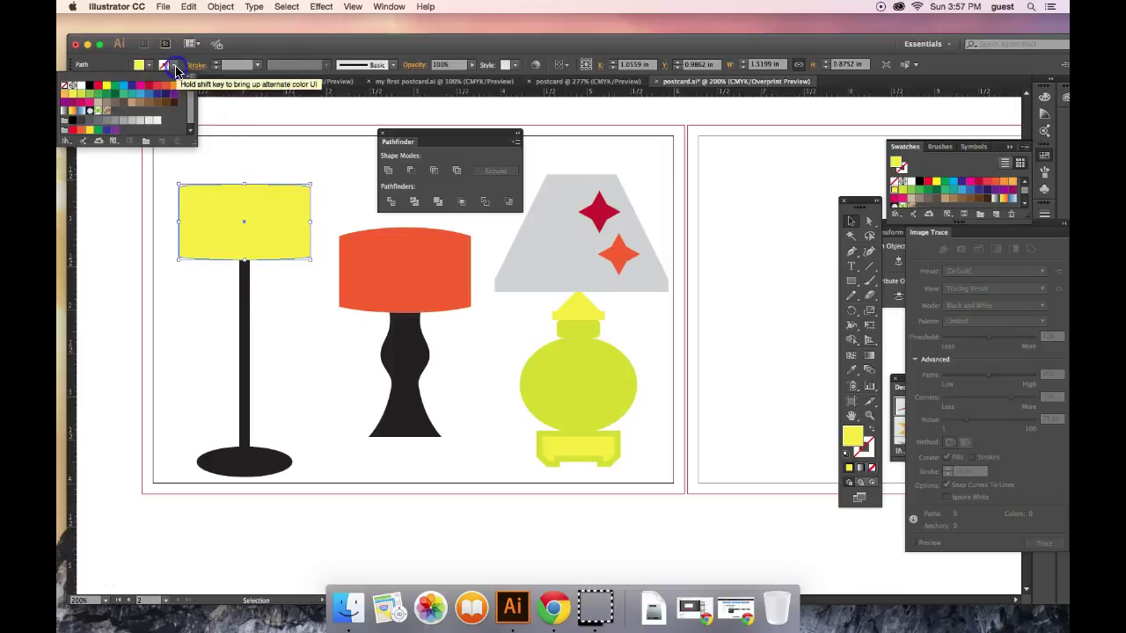
click(88, 85)
click(307, 315)
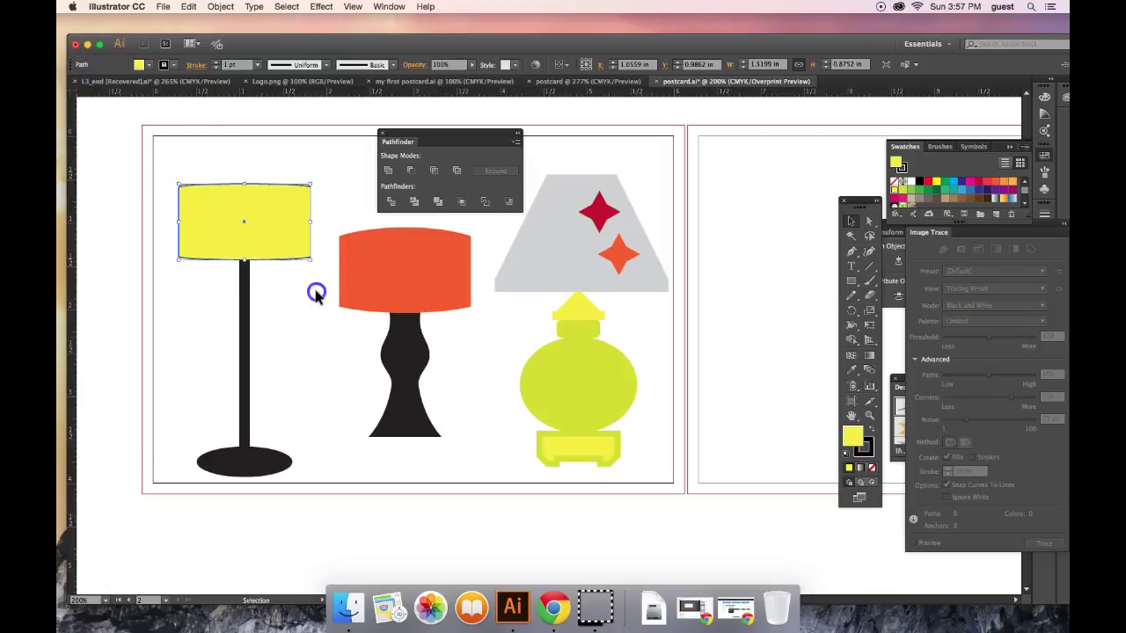
click(317, 295)
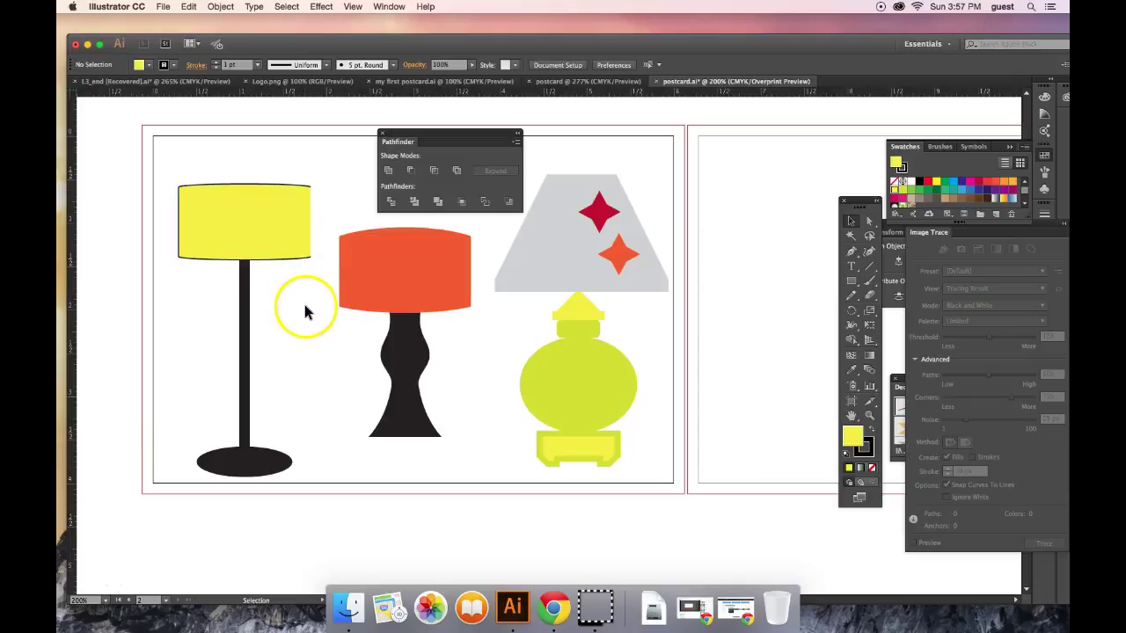
- Select the yellow lampshade and close its open outline by joining the path
drag(170, 174, 328, 211)
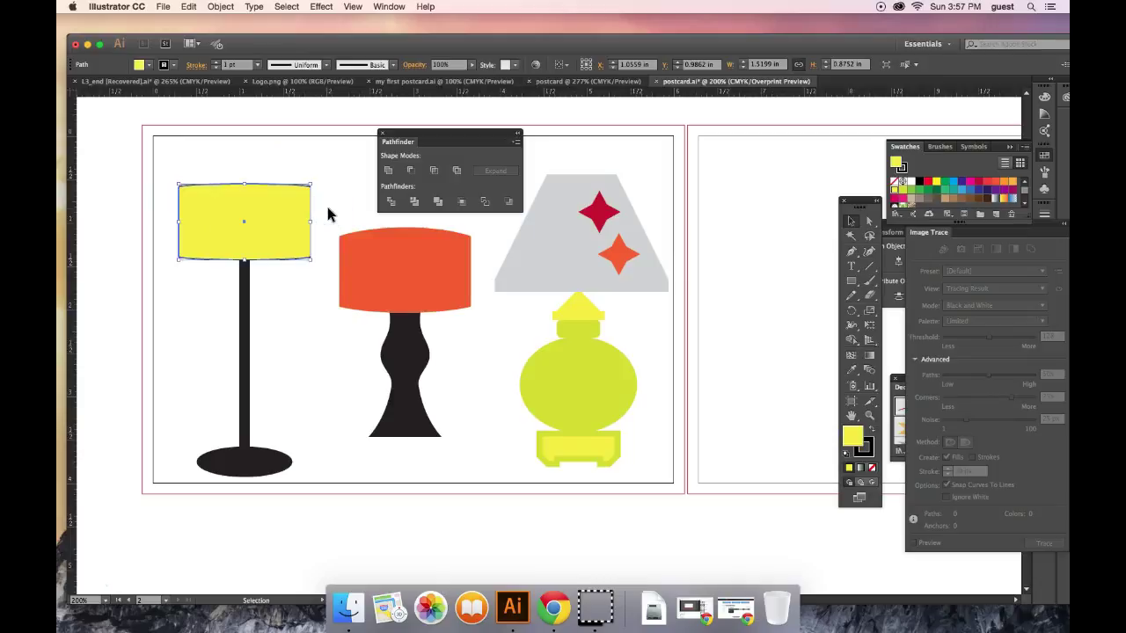
click(223, 8)
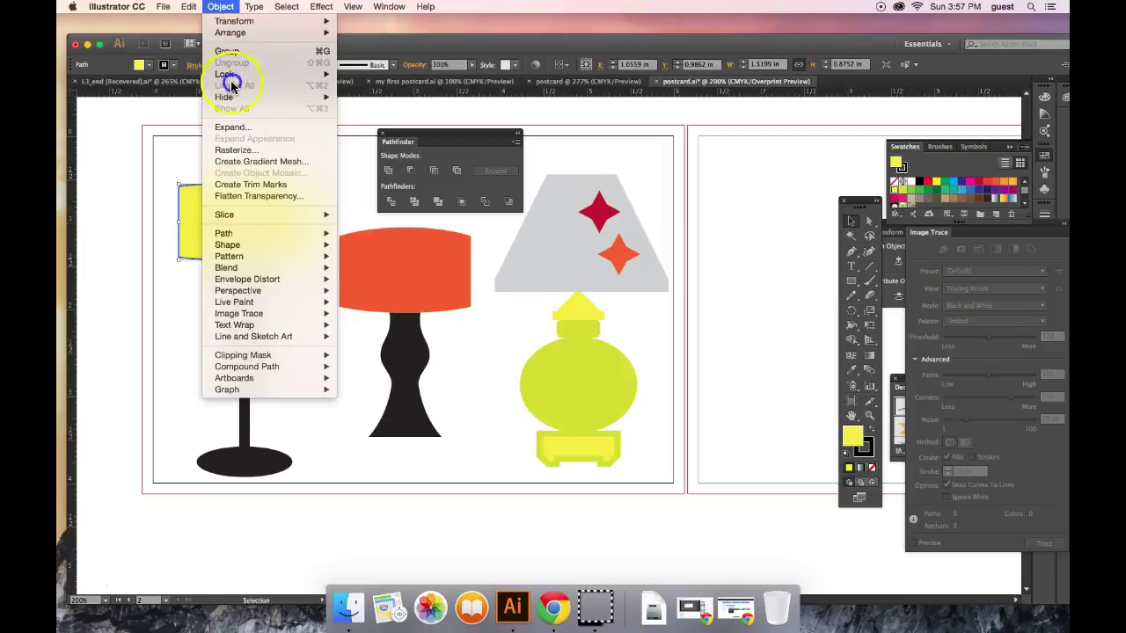
mouse_move(298, 236)
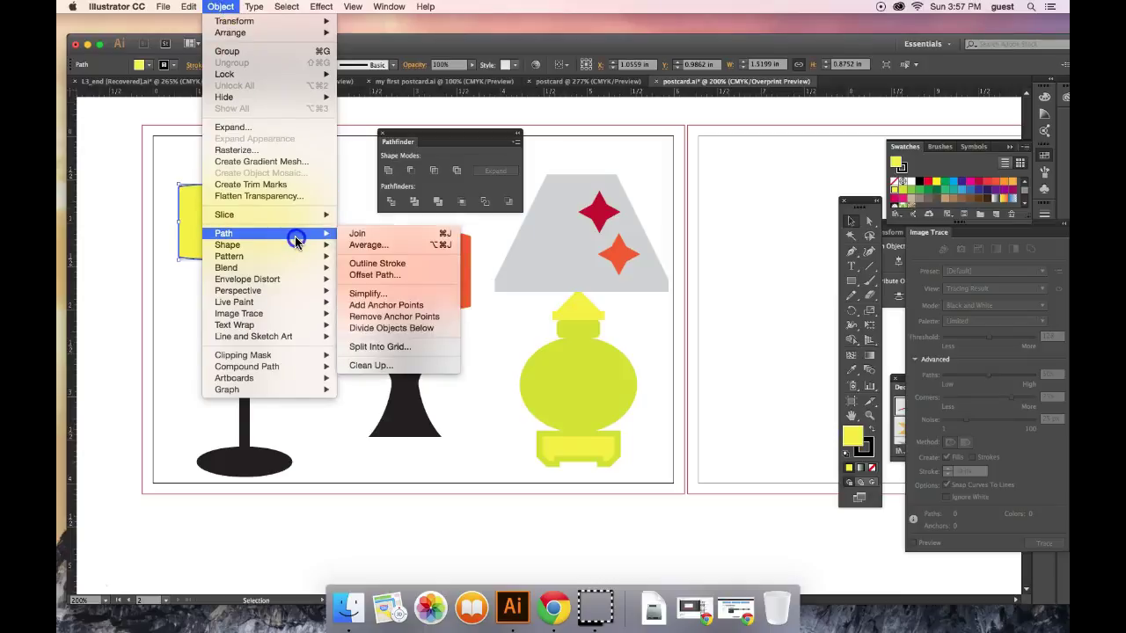
click(366, 234)
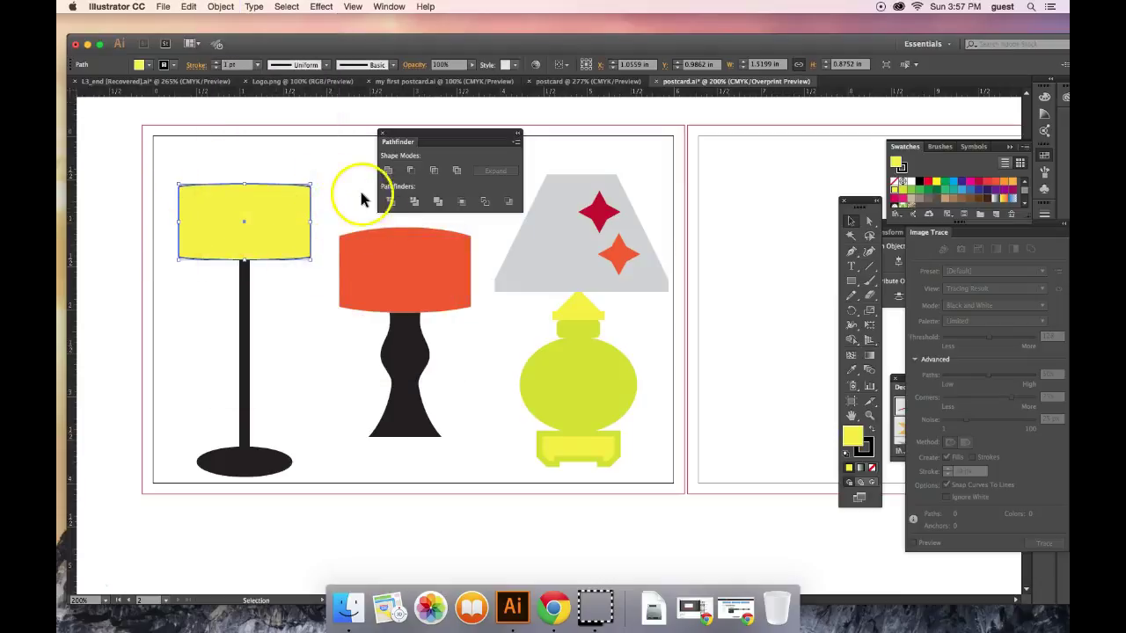
- Fill the floor lamp's shade with white and switch to the Eraser tool
click(149, 67)
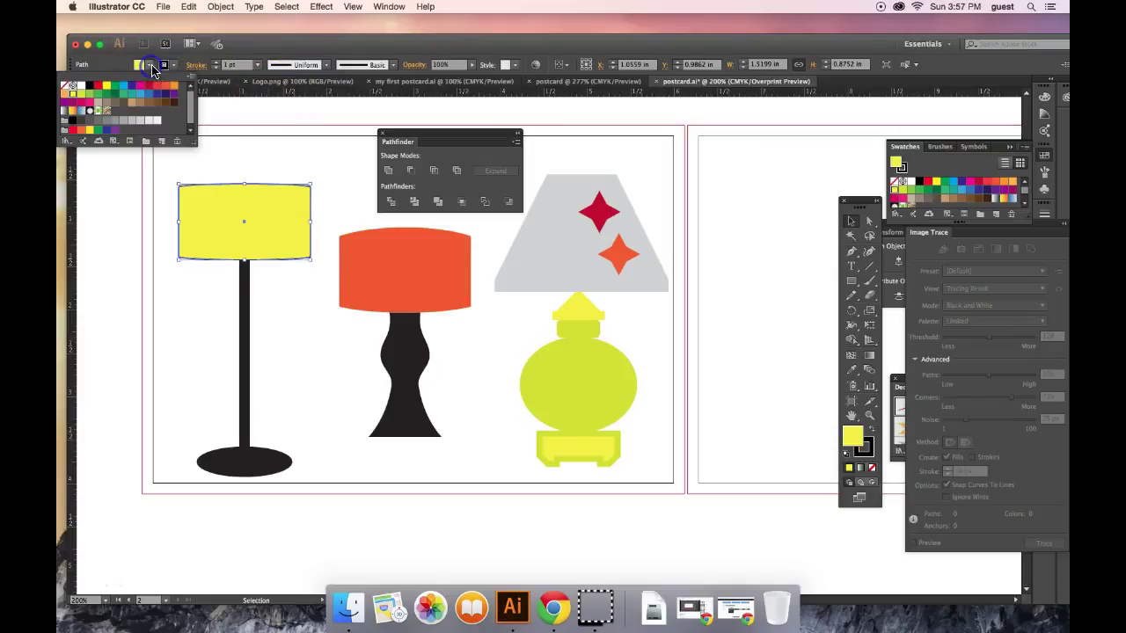
click(79, 85)
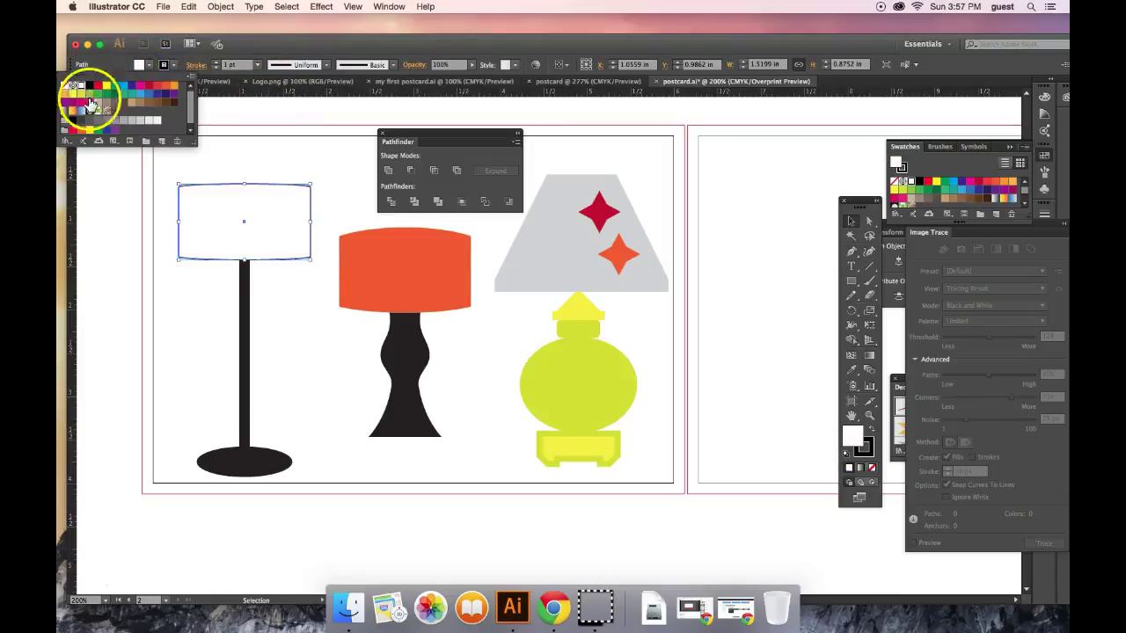
click(871, 299)
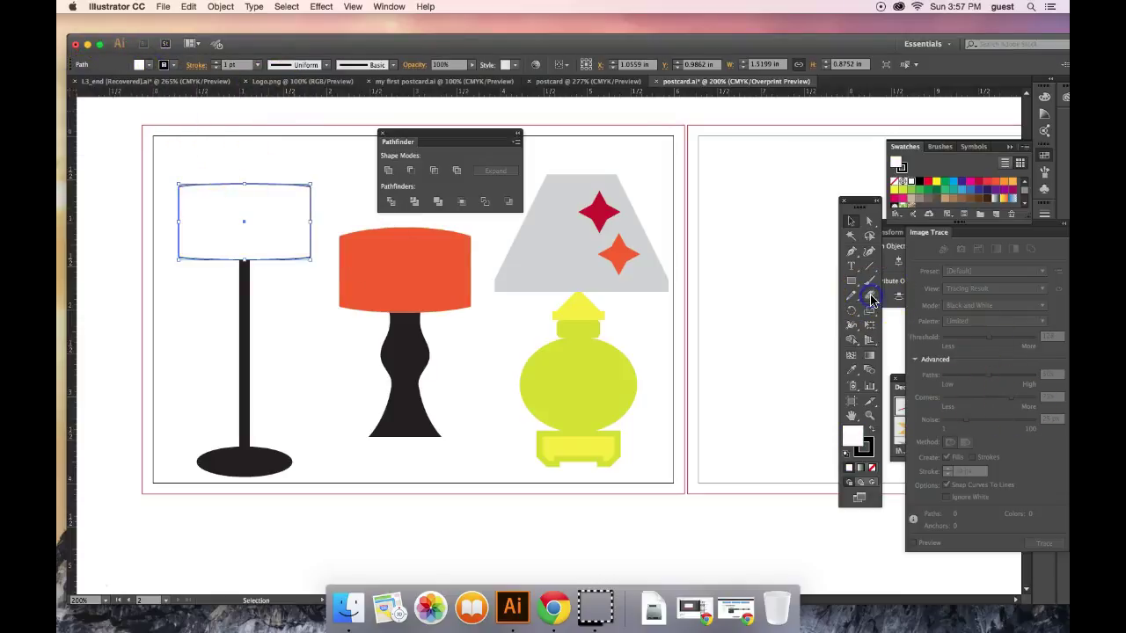
click(874, 298)
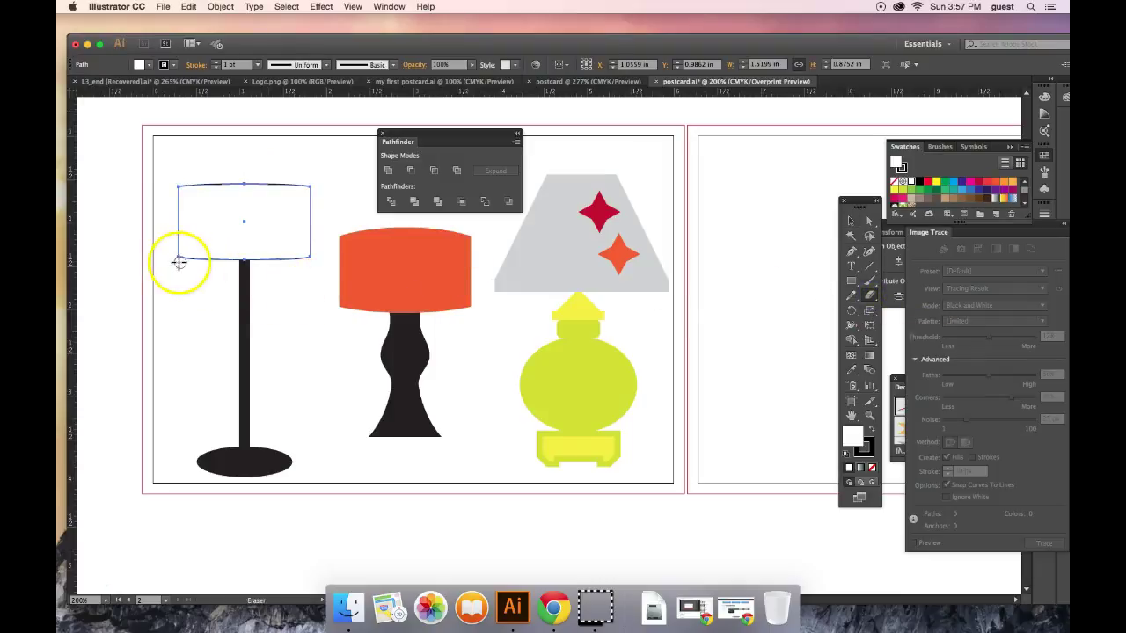
- Try erasing a pattern of curved, crossing bands through the floor lamp's white shade
mouse_move(186, 264)
mouse_down()
mouse_move(278, 202)
mouse_move(345, 182)
mouse_up()
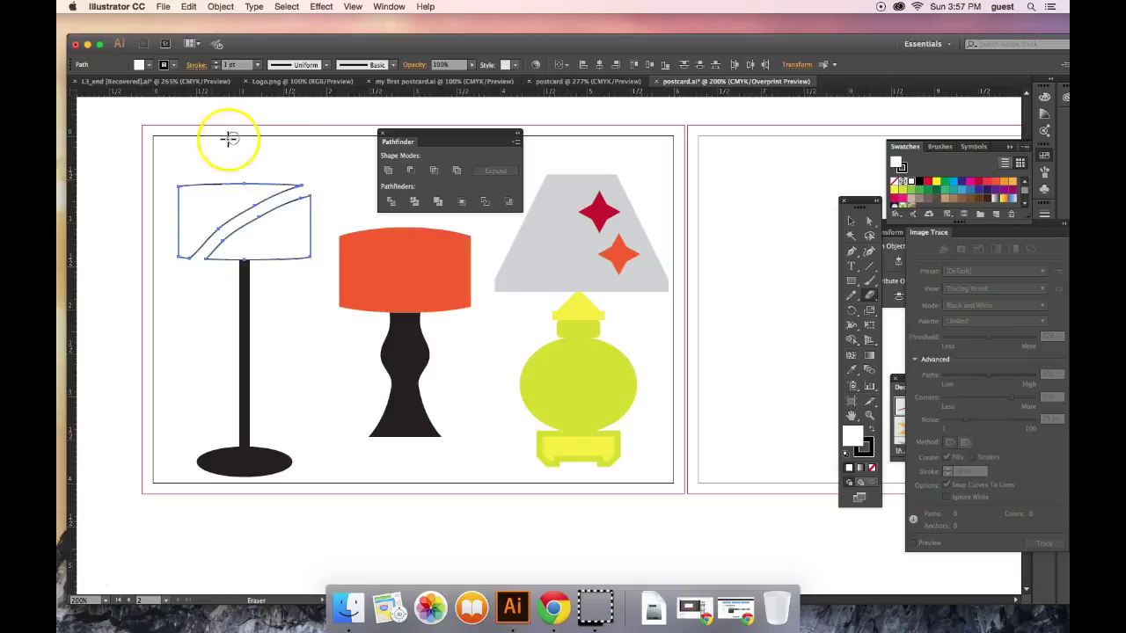
mouse_move(192, 176)
mouse_down()
mouse_move(216, 185)
mouse_move(240, 222)
mouse_up()
mouse_move(288, 265)
mouse_down()
mouse_move(297, 234)
mouse_move(326, 227)
mouse_move(261, 216)
mouse_move(272, 219)
mouse_up()
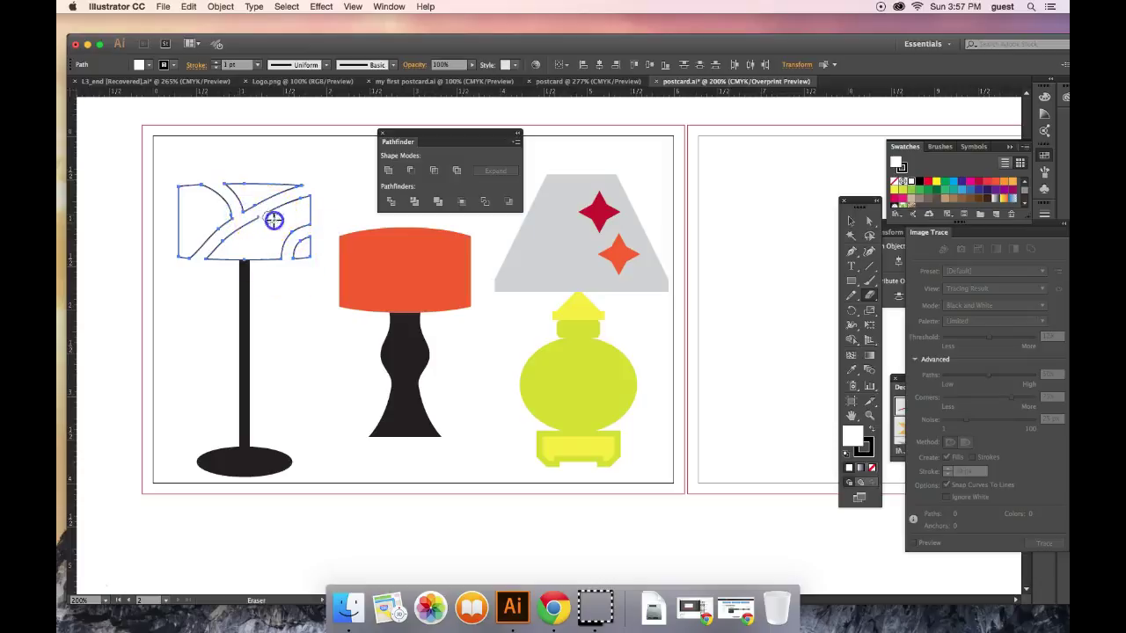
drag(181, 205, 226, 193)
mouse_move(176, 220)
mouse_down()
mouse_move(204, 240)
mouse_move(218, 231)
mouse_move(158, 229)
mouse_up()
drag(280, 268, 243, 224)
click(327, 226)
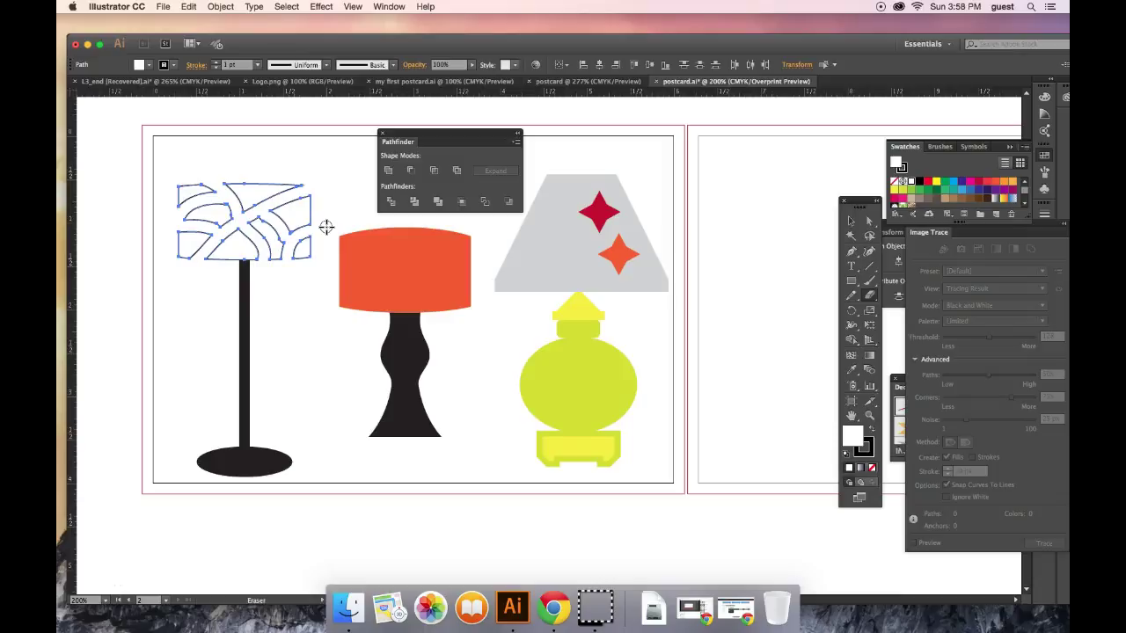
- Undo all the eraser strokes on the floor lamp's shade
key(super+z)
key(super+z)
key(super+z)
key(super+z)
key(super+z)
key(super+z)
key(super+z)
key(super+z)
key(super+z)
key(super+z)
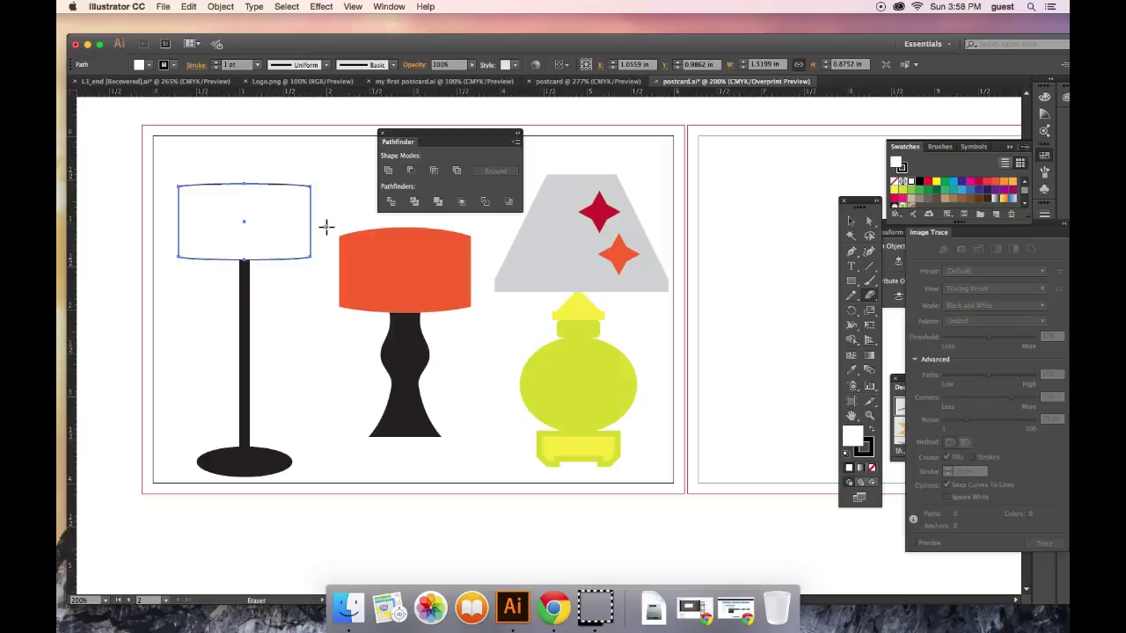
- Erase two crossing diagonal bands through the white shade and a curved band around each of its upper corners
drag(231, 260, 189, 262)
drag(317, 172, 186, 258)
drag(282, 258, 211, 181)
click(320, 218)
mouse_move(320, 218)
mouse_down()
mouse_move(312, 221)
mouse_move(300, 166)
mouse_up()
click(168, 173)
mouse_move(168, 173)
mouse_down()
mouse_move(196, 204)
mouse_move(169, 221)
mouse_up()
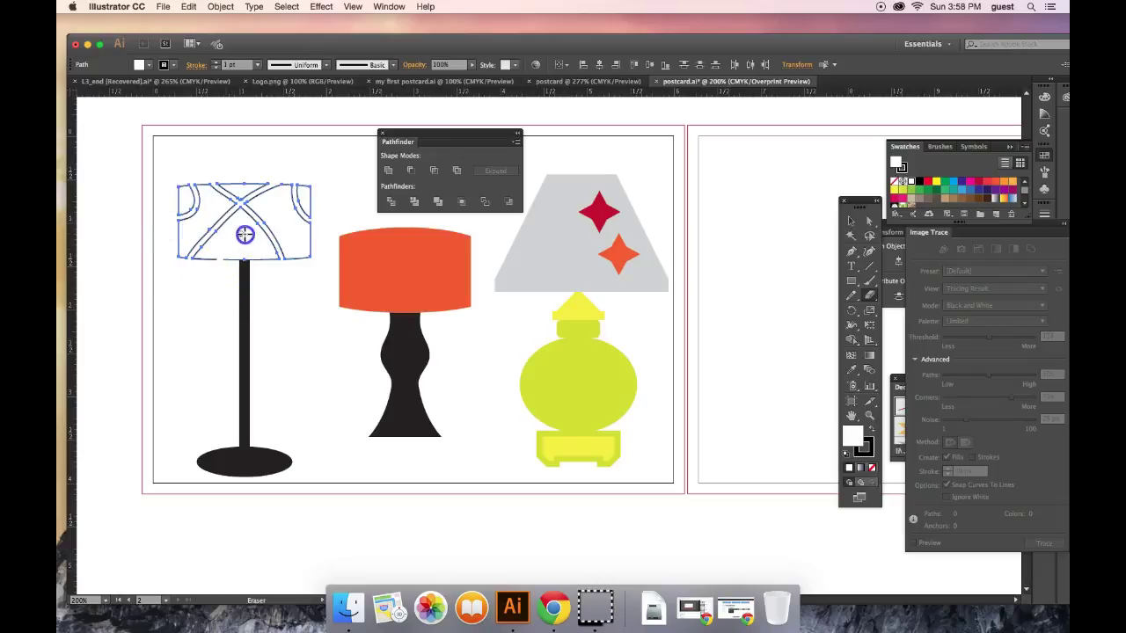
- Erase an arched band at the middle of the shade's lower edge, and undo the extra stroke made after it
drag(269, 269, 297, 219)
click(221, 212)
mouse_move(221, 212)
mouse_down()
mouse_move(207, 220)
mouse_move(198, 210)
mouse_up()
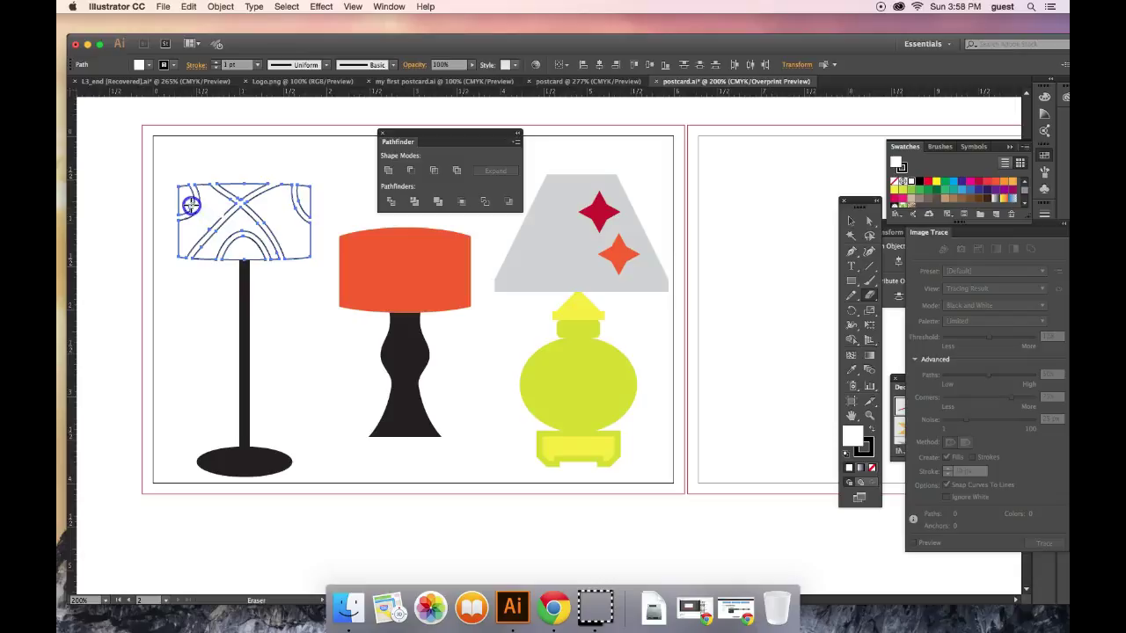
key(super+z)
- Erase a wavy band across the shade's width and a curved band around each lower corner, then deselect the artwork
click(220, 213)
mouse_move(220, 213)
mouse_down()
mouse_move(292, 213)
mouse_move(385, 251)
mouse_move(304, 259)
mouse_move(309, 238)
mouse_move(290, 249)
mouse_up()
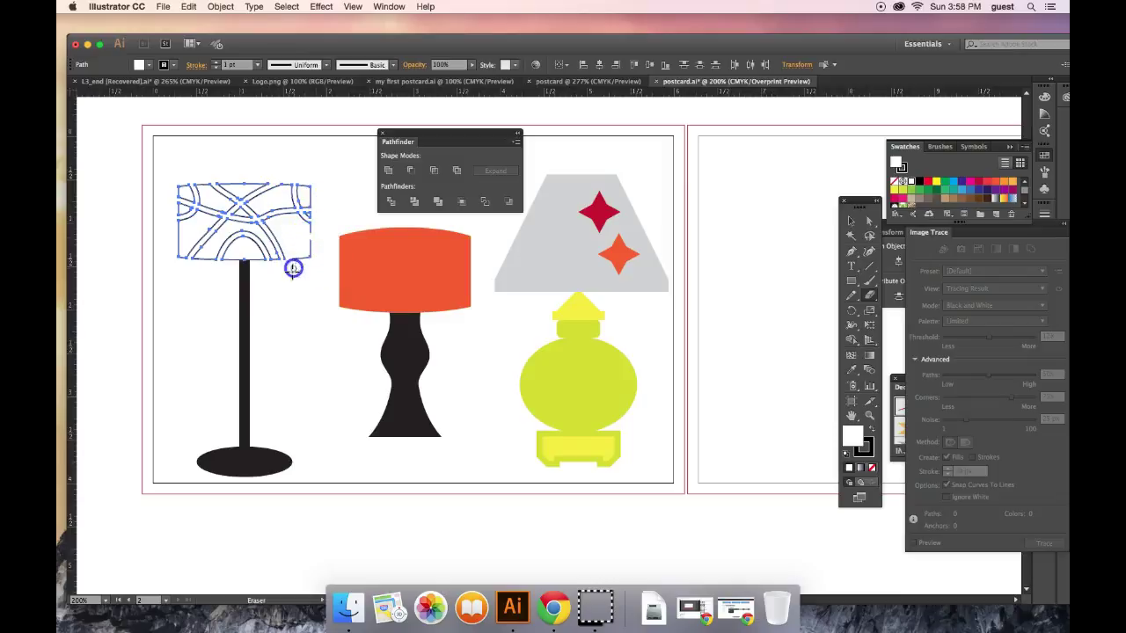
drag(156, 226, 190, 242)
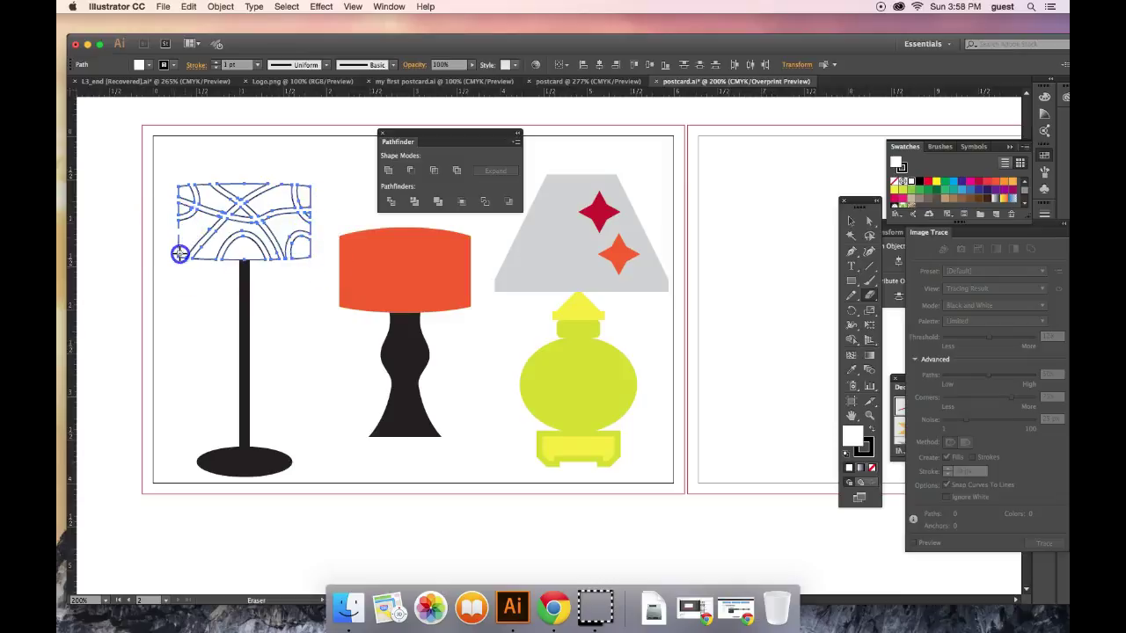
drag(254, 430, 244, 413)
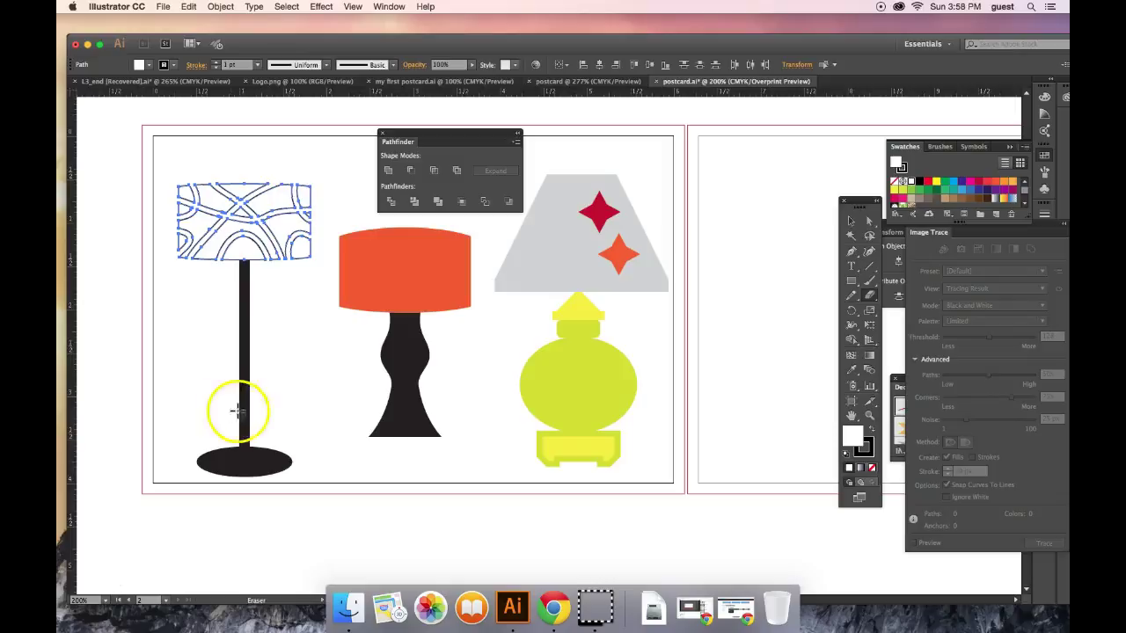
click(77, 598)
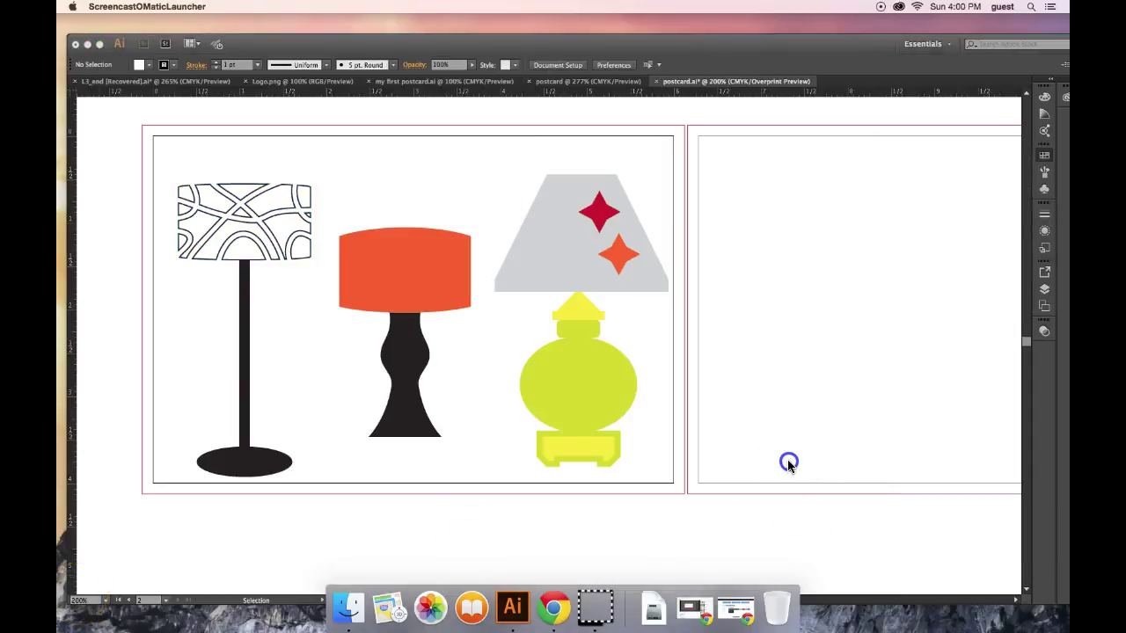
- Turn on Draw Behind mode and set up the Rectangle tool with a CMYK Red fill and no stroke
click(787, 463)
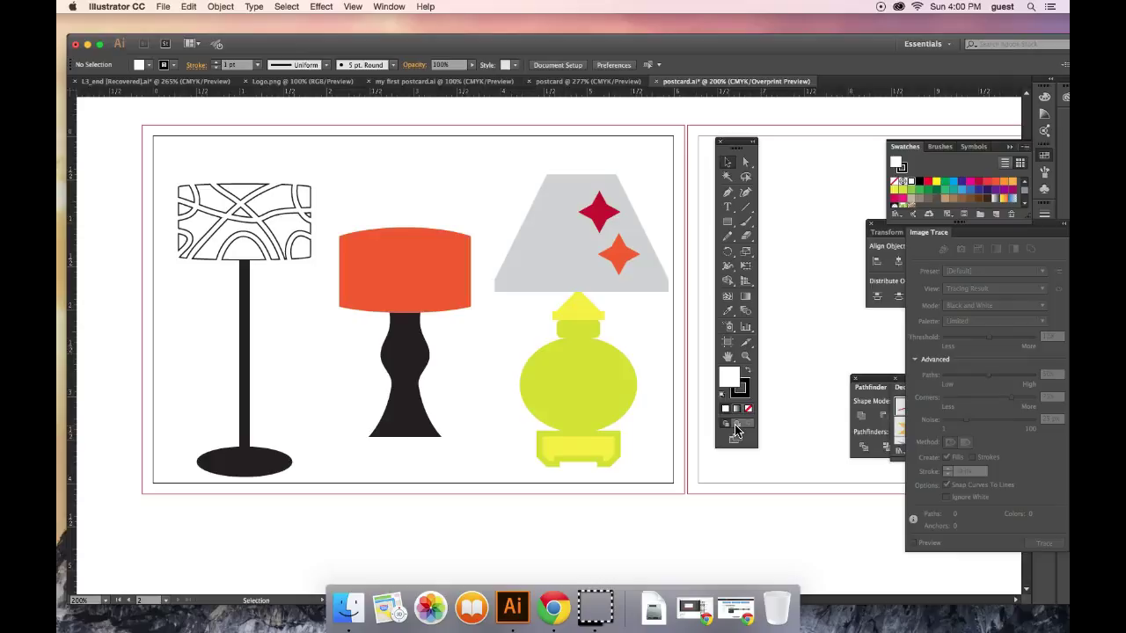
click(750, 427)
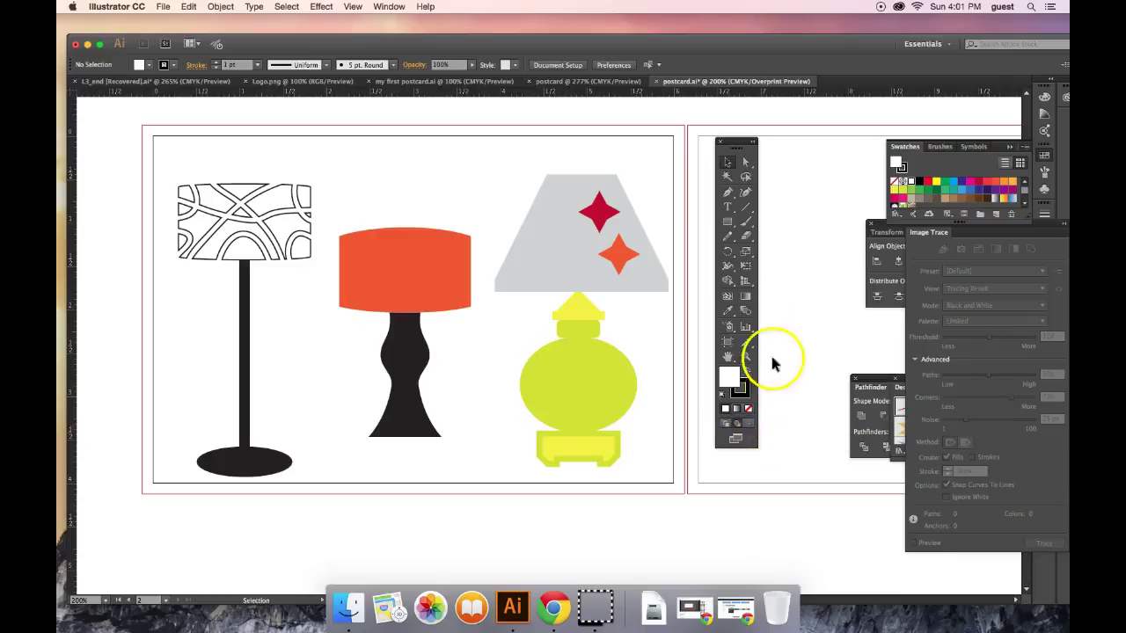
click(731, 224)
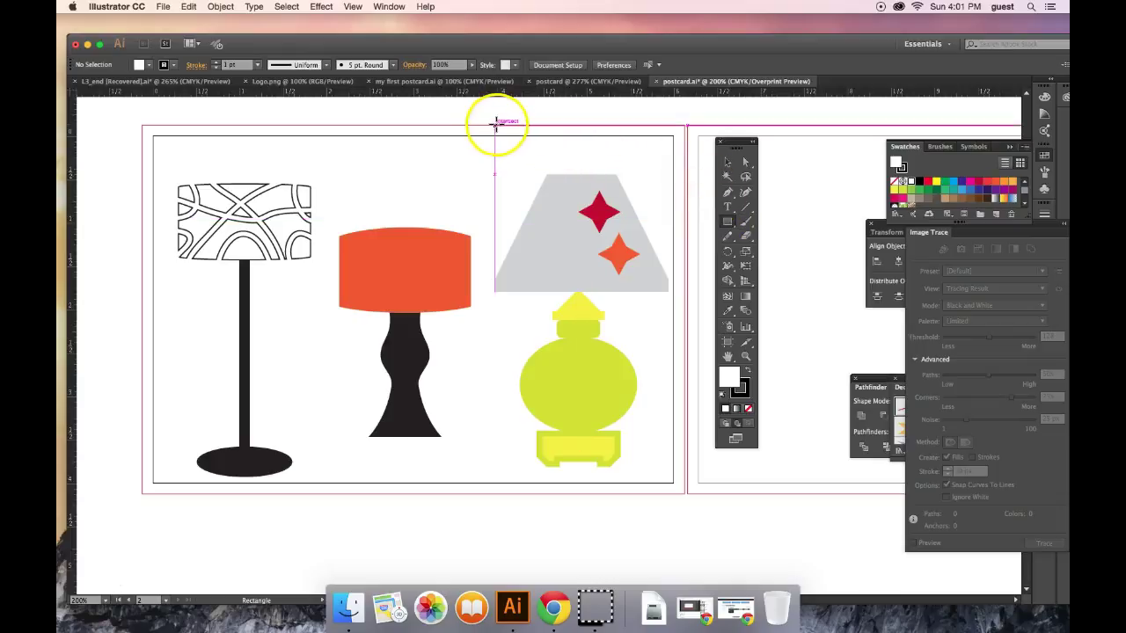
click(151, 66)
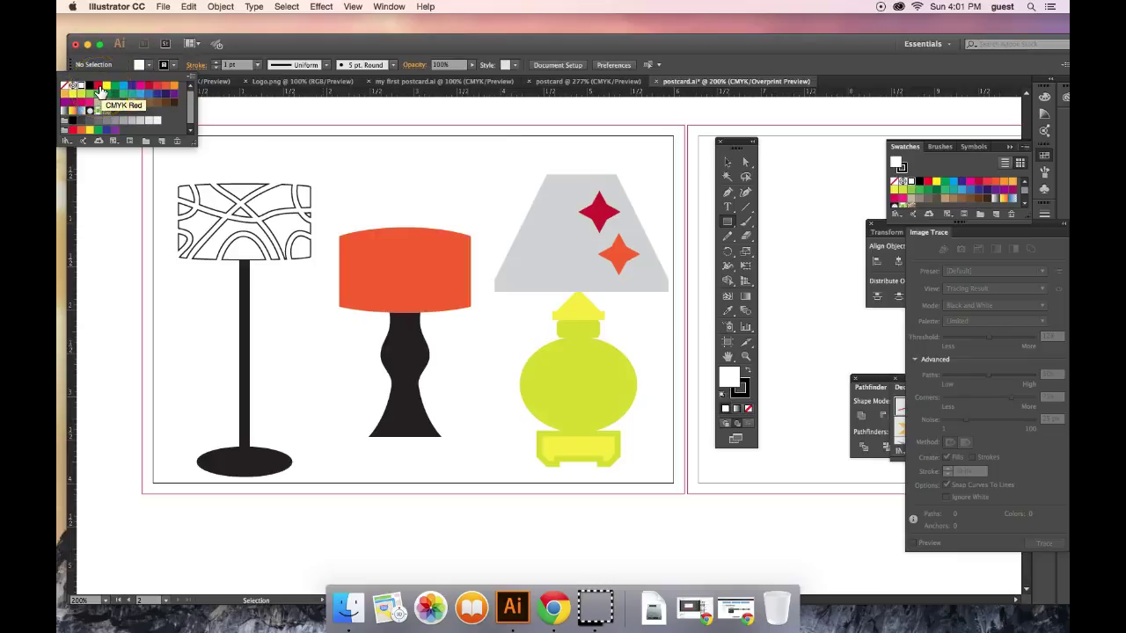
click(99, 90)
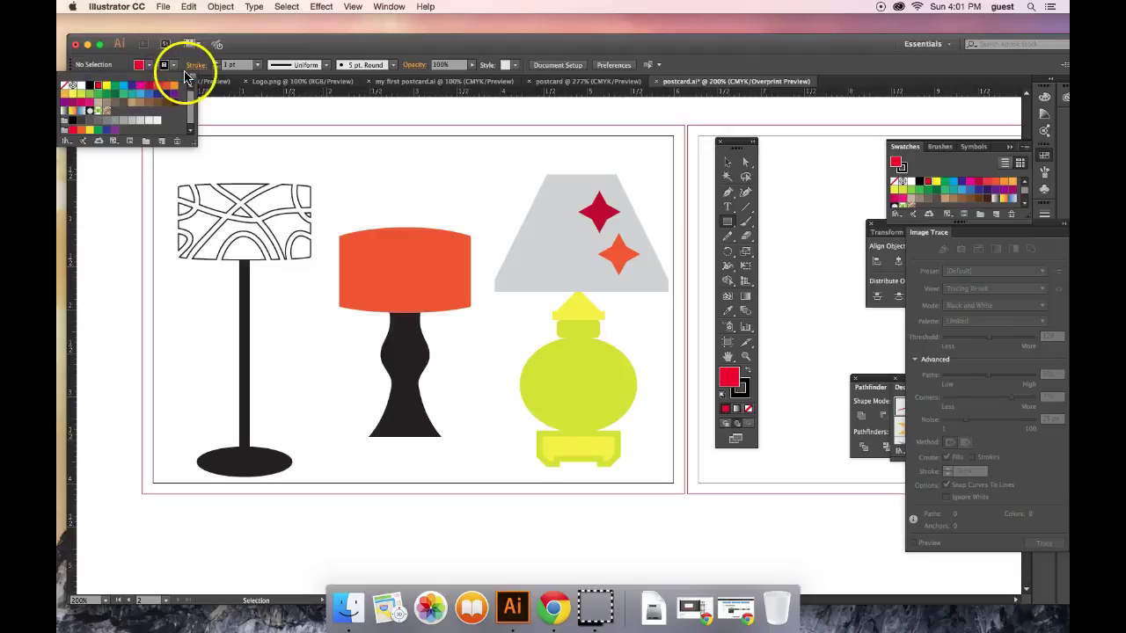
click(175, 68)
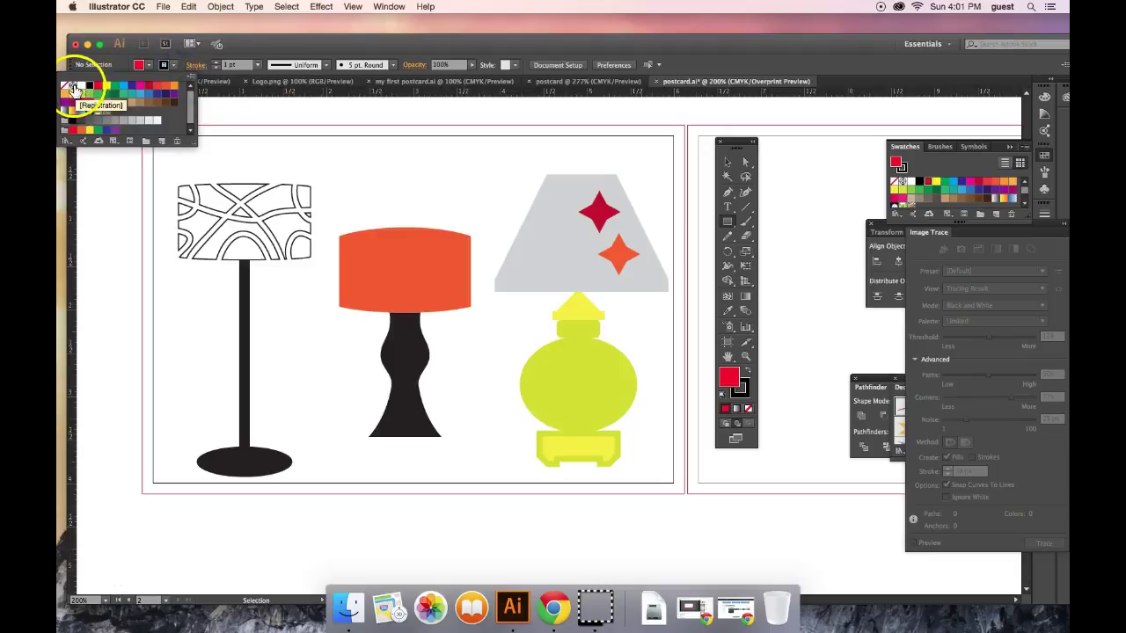
click(69, 88)
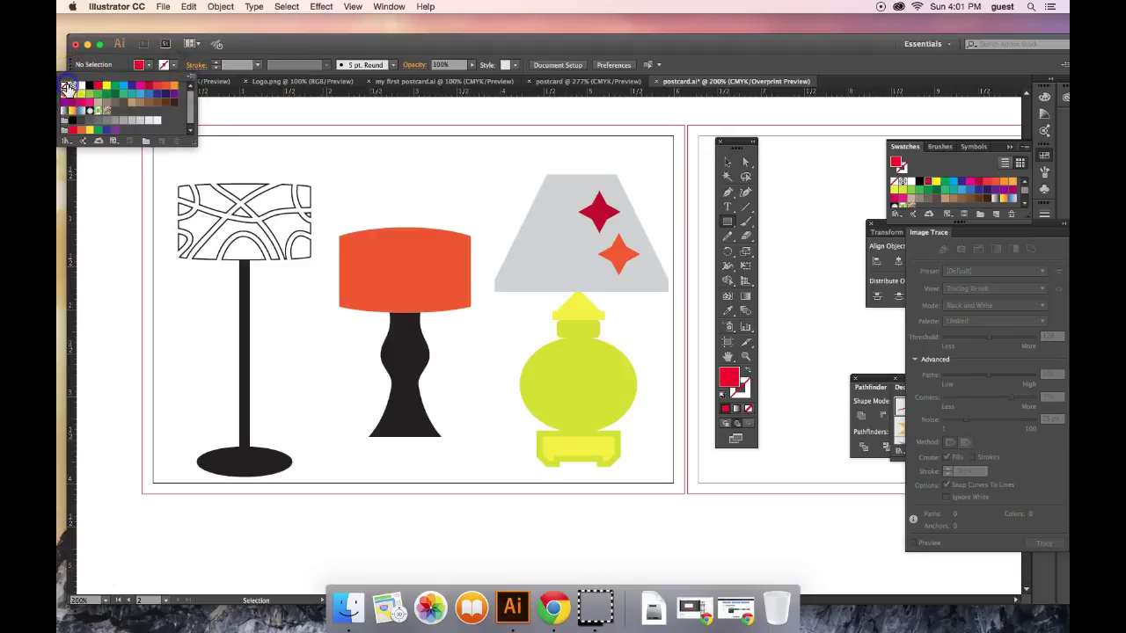
- Draw a 6.25 × 4.25 in red background rectangle behind the three lamps, covering the postcard out to its bleed edges
click(257, 115)
key(m)
mouse_move(142, 125)
mouse_down()
mouse_move(251, 203)
mouse_move(596, 395)
mouse_move(683, 494)
mouse_up()
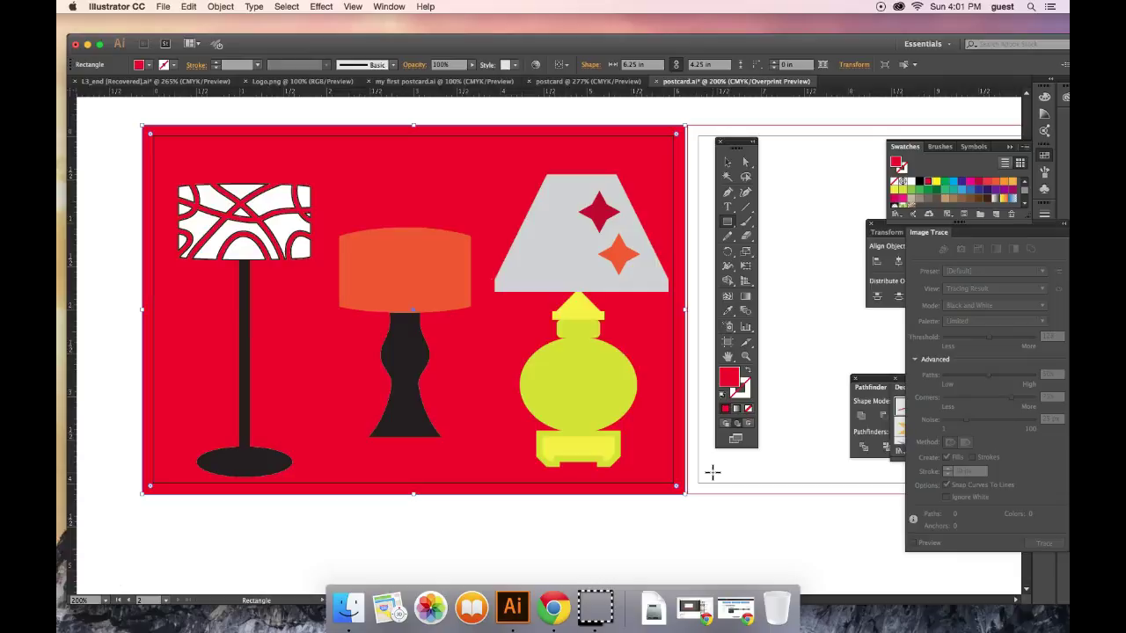
key(v)
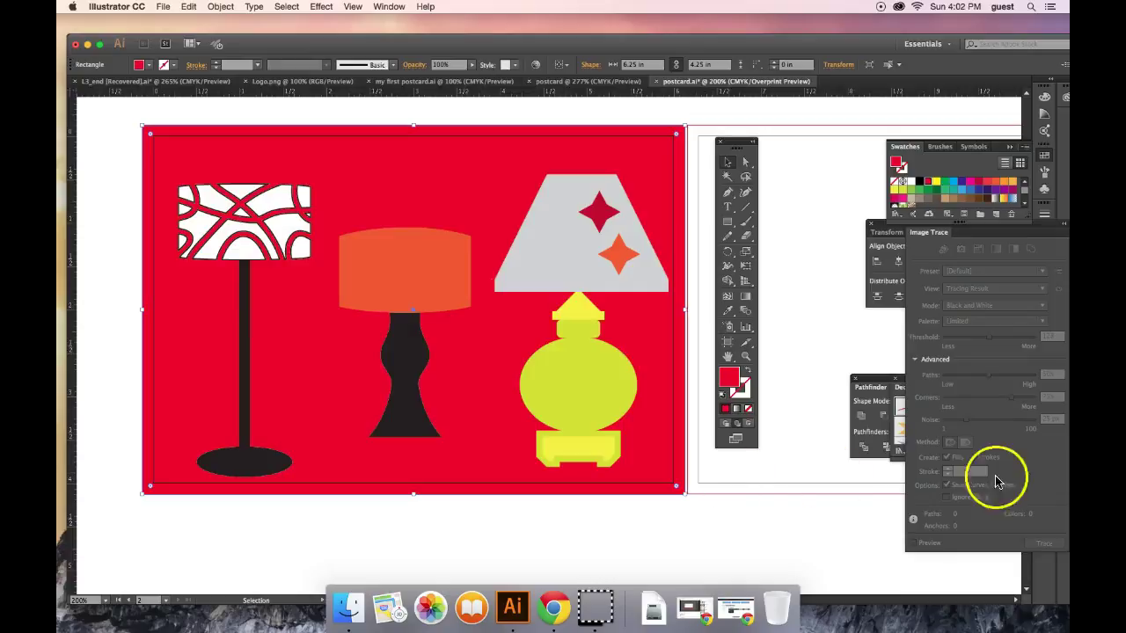
- Turn on Draw Inside mode for the red rectangle and fill the green lamp's round body with yellow
click(748, 425)
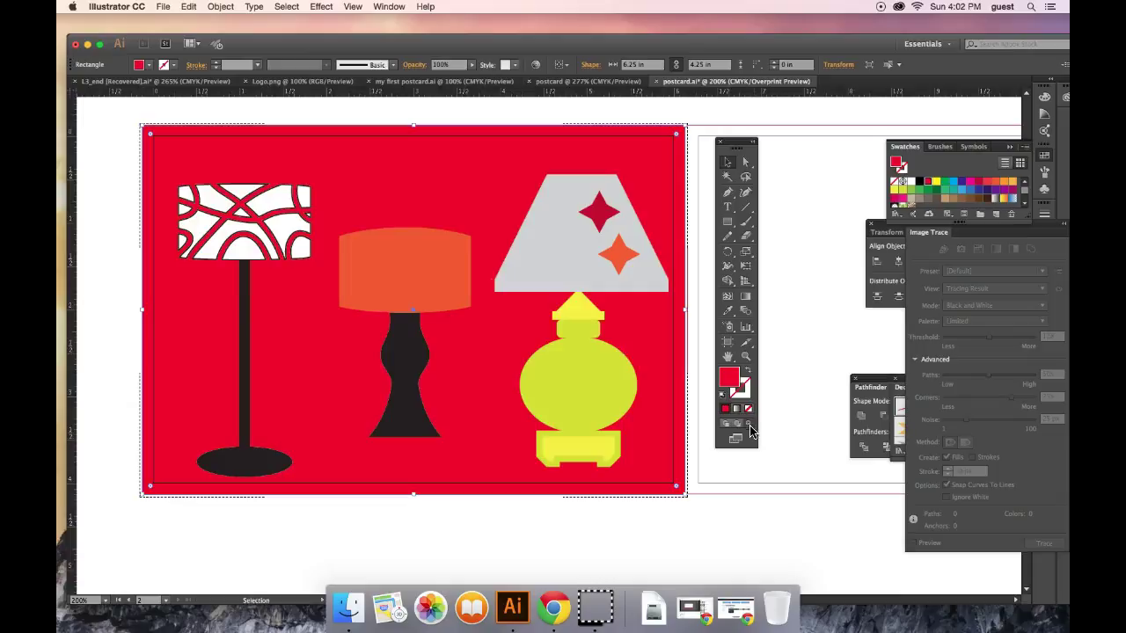
click(616, 383)
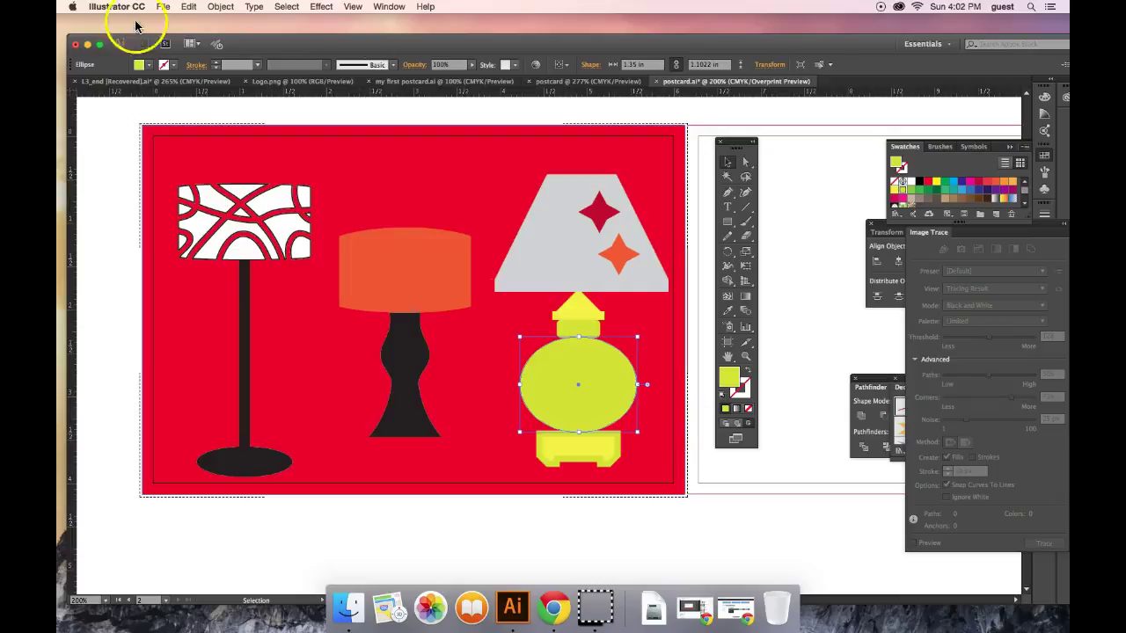
click(141, 66)
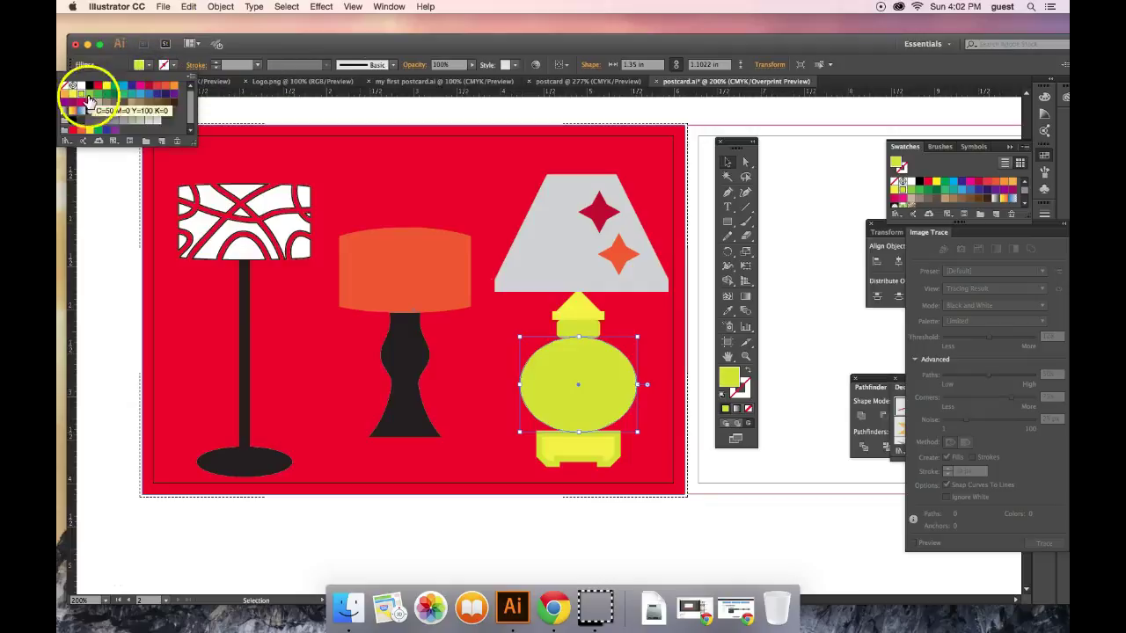
click(75, 93)
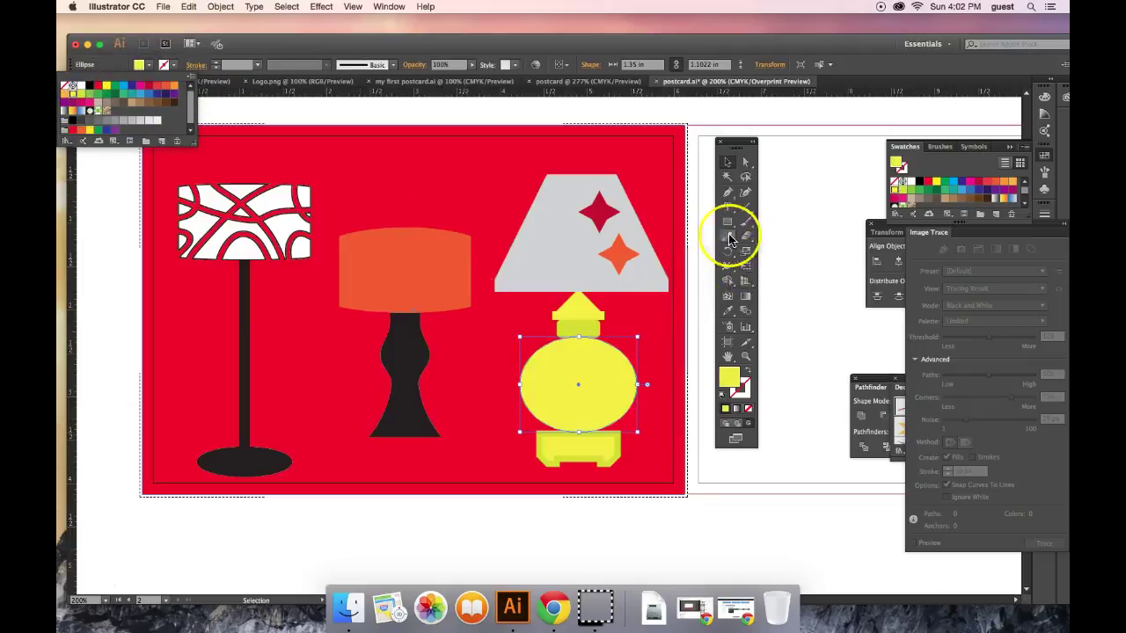
click(732, 230)
drag(726, 226, 767, 236)
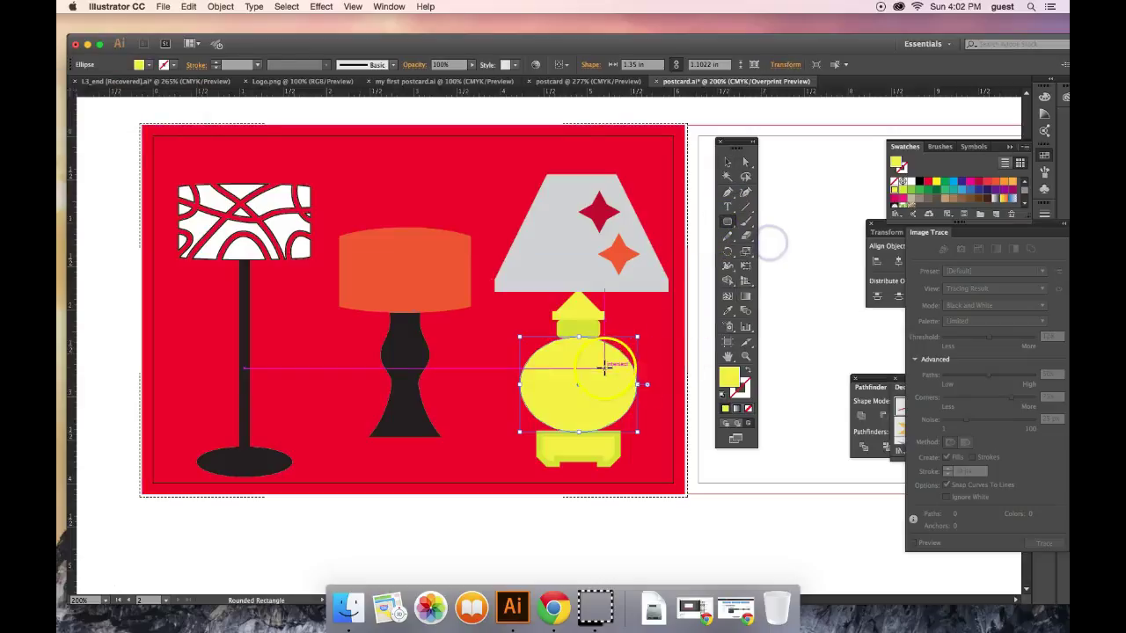
- Return the lamp's round body to lime green, and draw and undo a rounded rectangle about 0.97 × 0.76 in over it
click(148, 64)
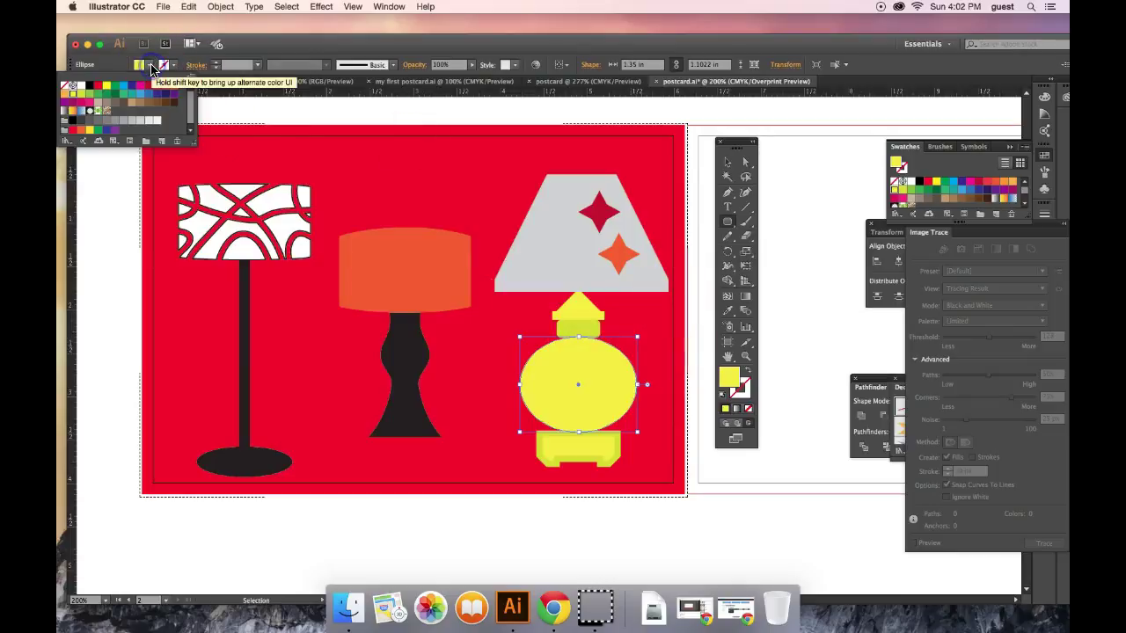
click(81, 97)
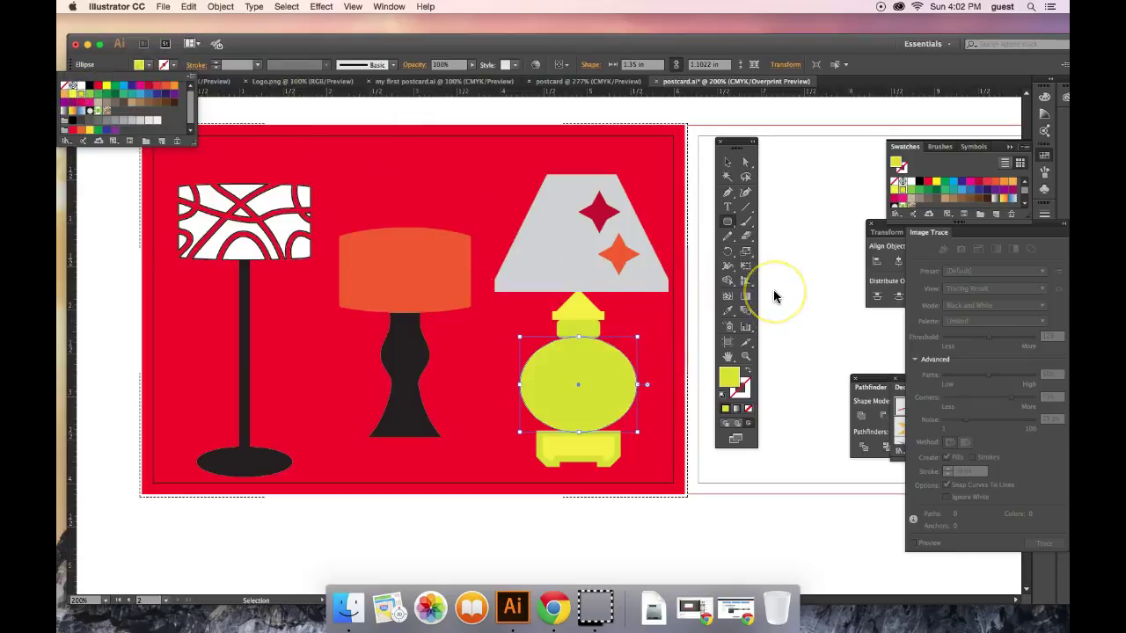
click(729, 223)
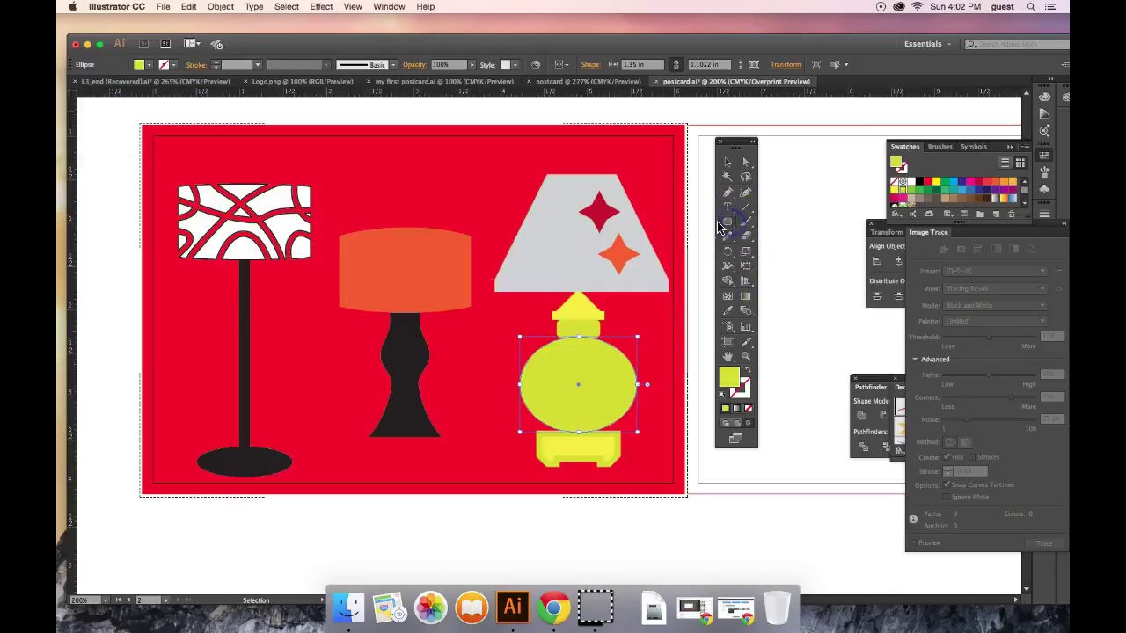
drag(552, 357, 637, 424)
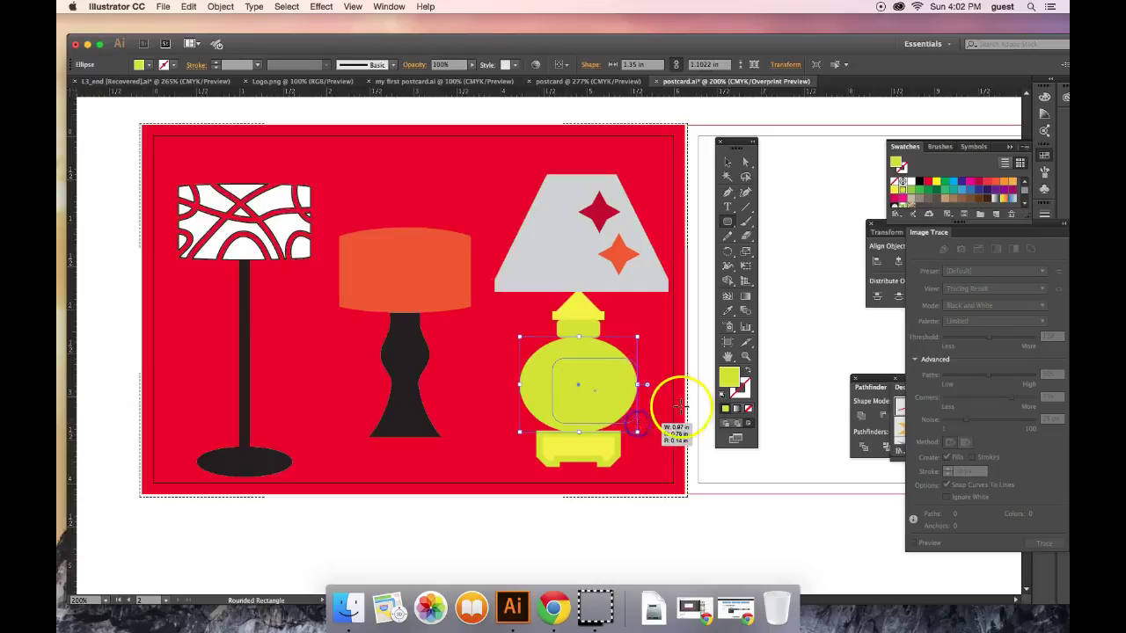
key(super+z)
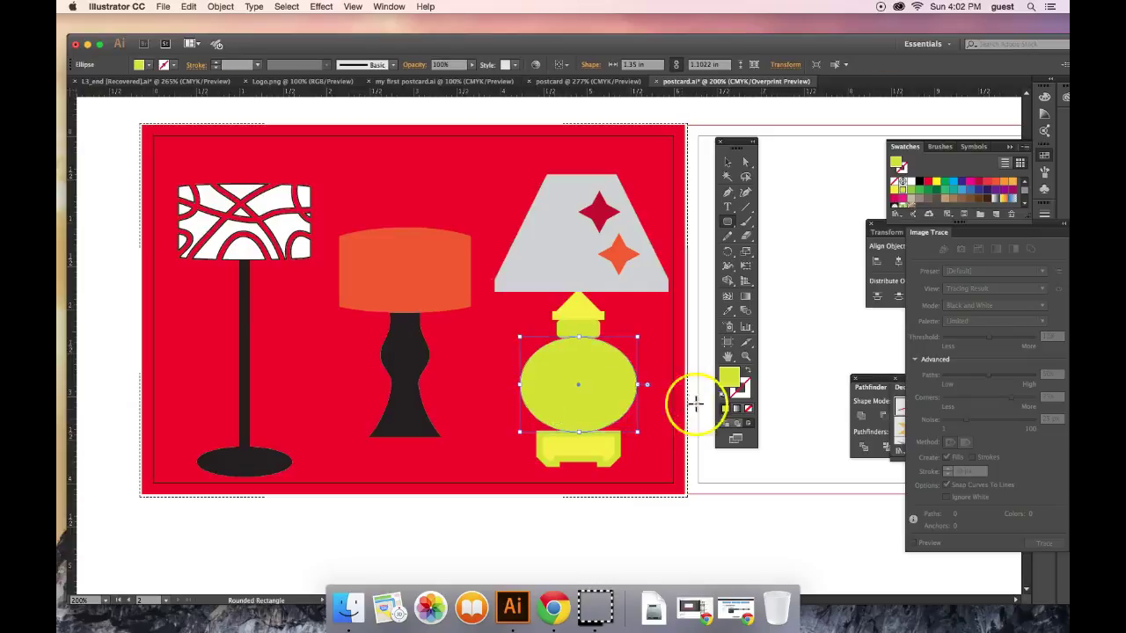
- Switch from the Rounded Rectangle tool to the Ellipse tool
click(729, 224)
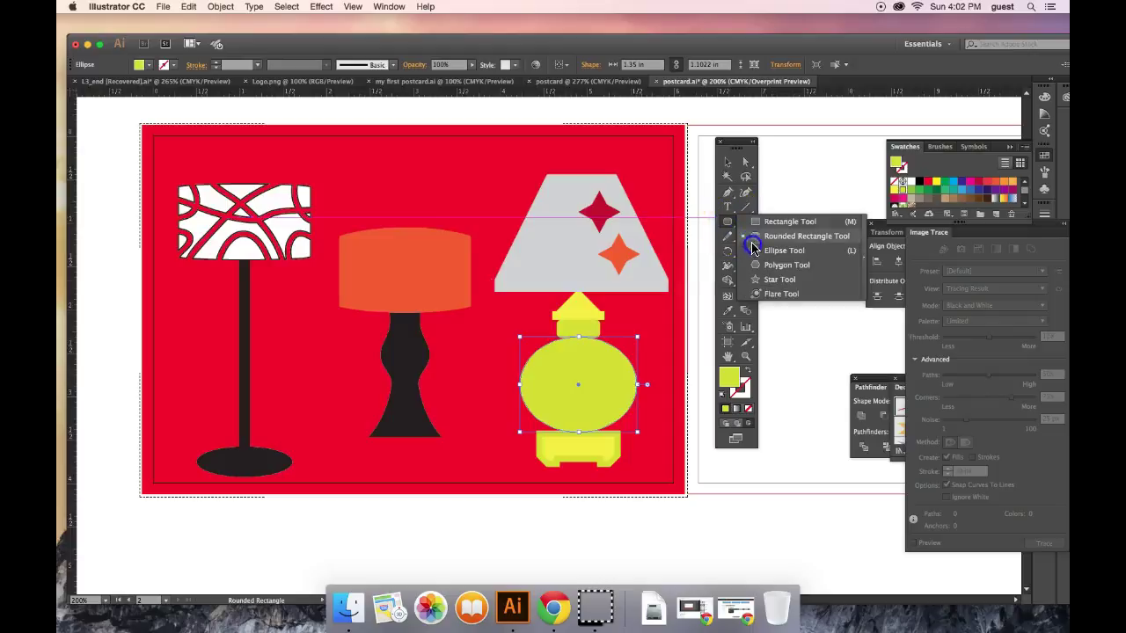
click(757, 251)
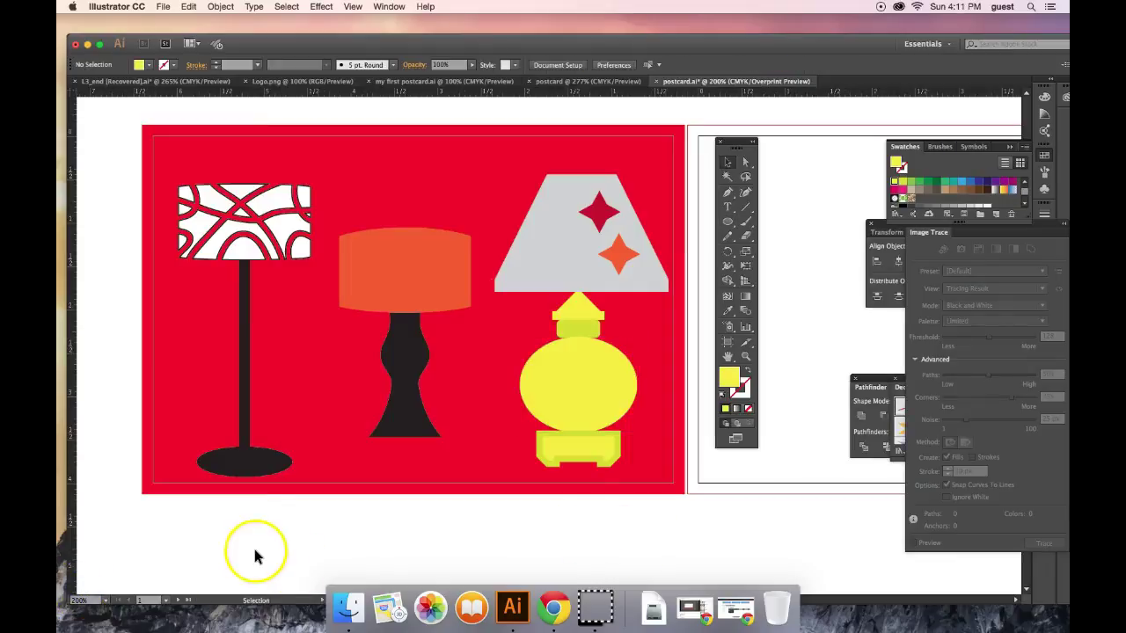
- Select the green lamp's yellow round body and turn on Draw Inside mode for it
click(256, 547)
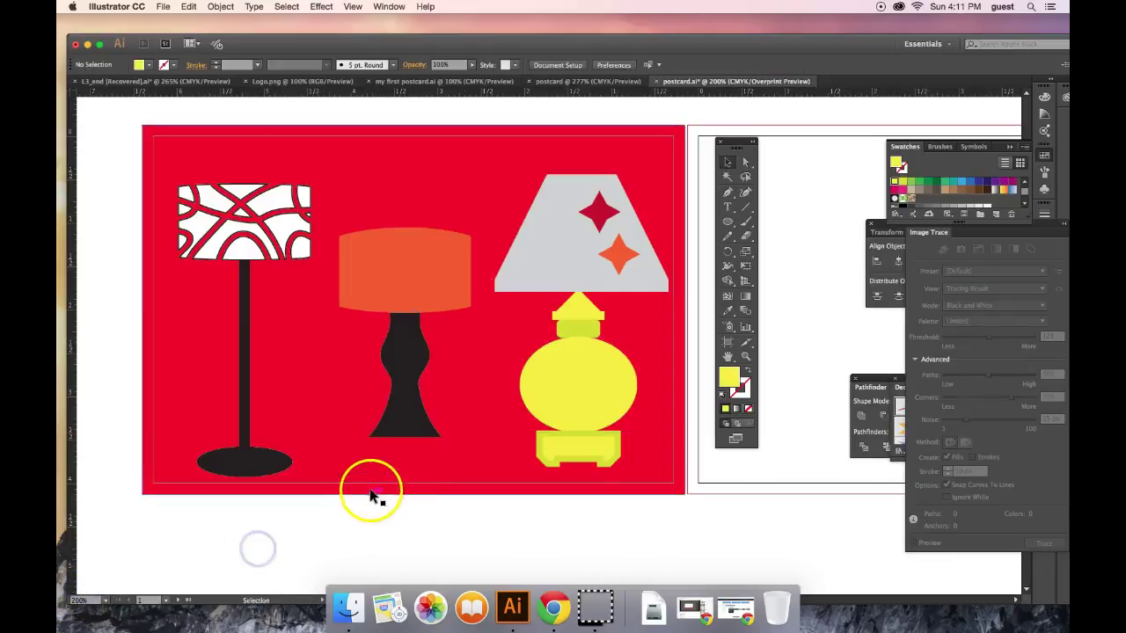
click(754, 401)
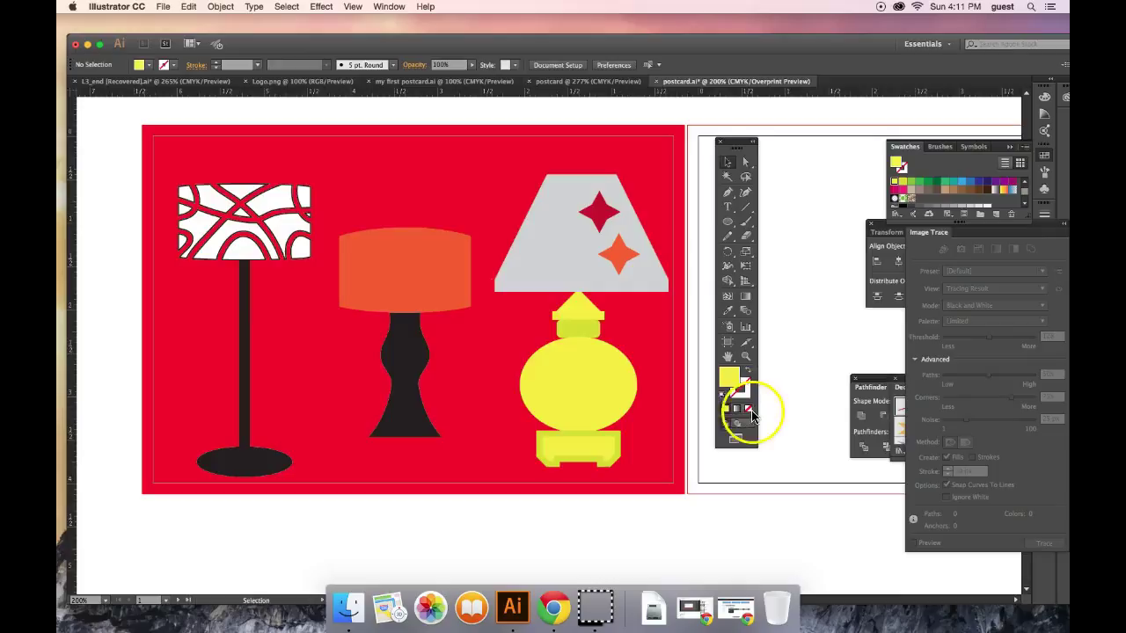
click(750, 426)
click(726, 165)
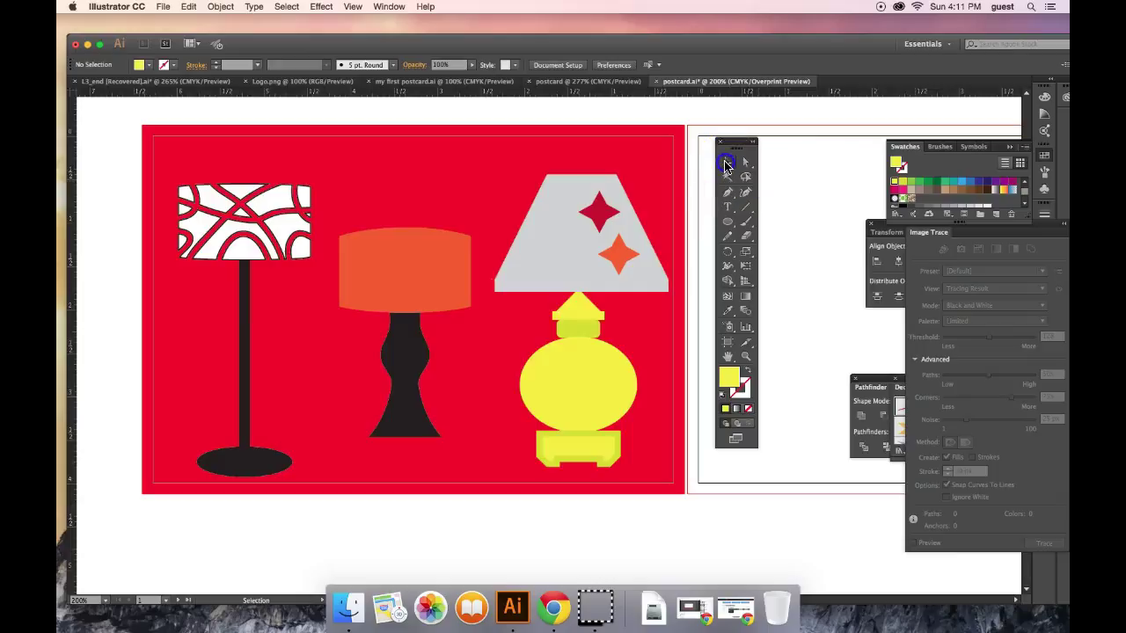
click(587, 380)
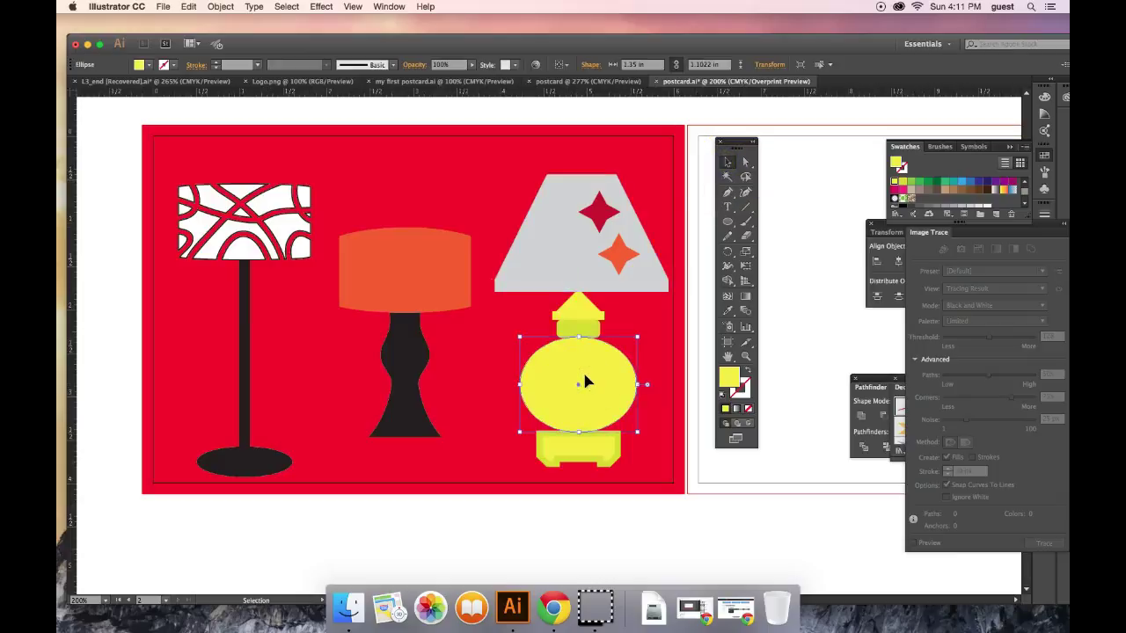
click(750, 428)
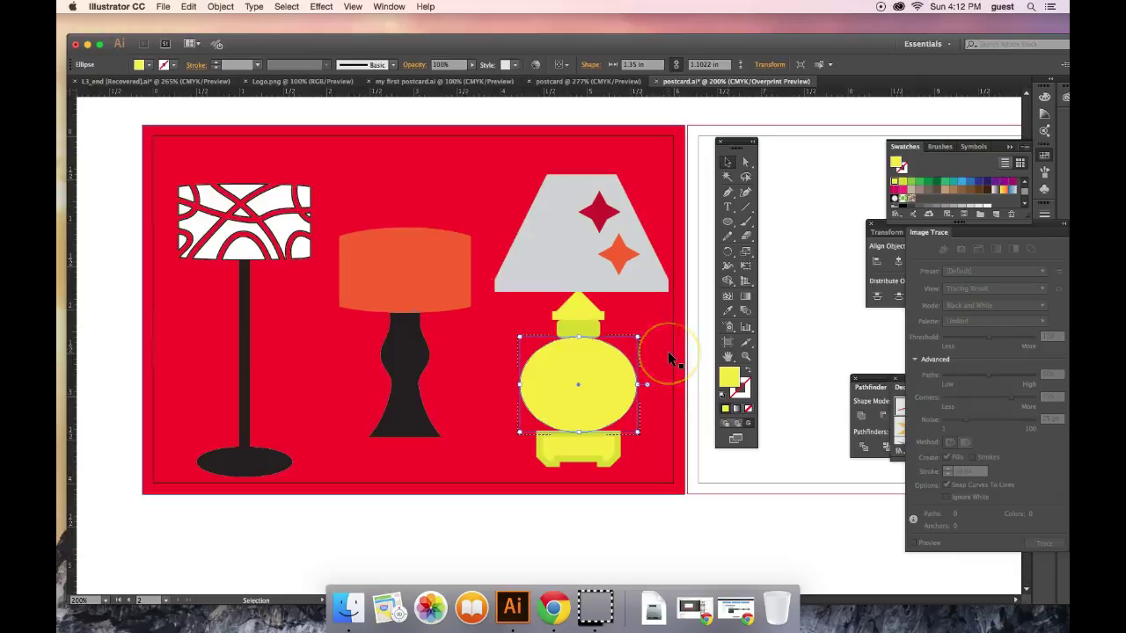
- Draw a circle about 1.19 in across inside the lamp's round body, overlapping its lower-right part, fill it with lime green and deselect it
click(728, 223)
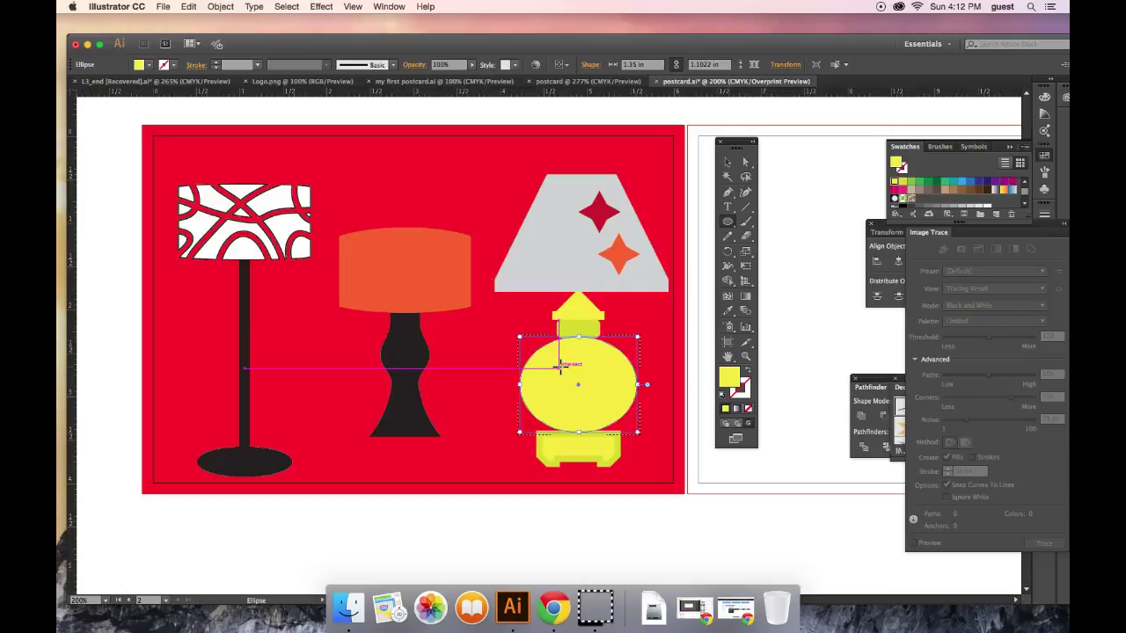
drag(559, 368, 662, 424)
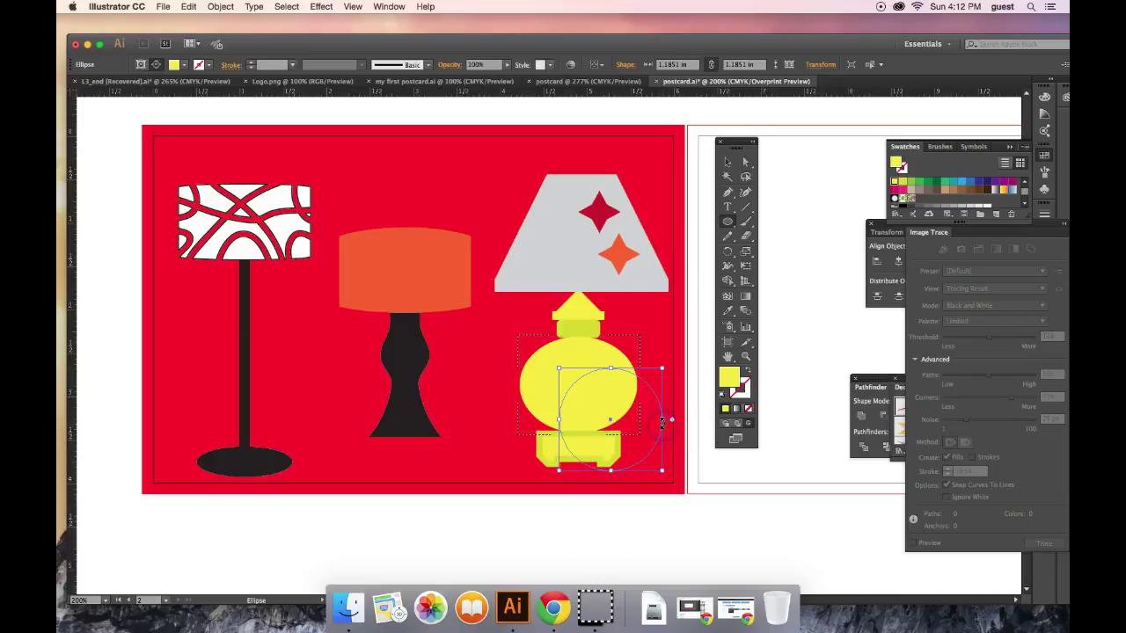
click(182, 67)
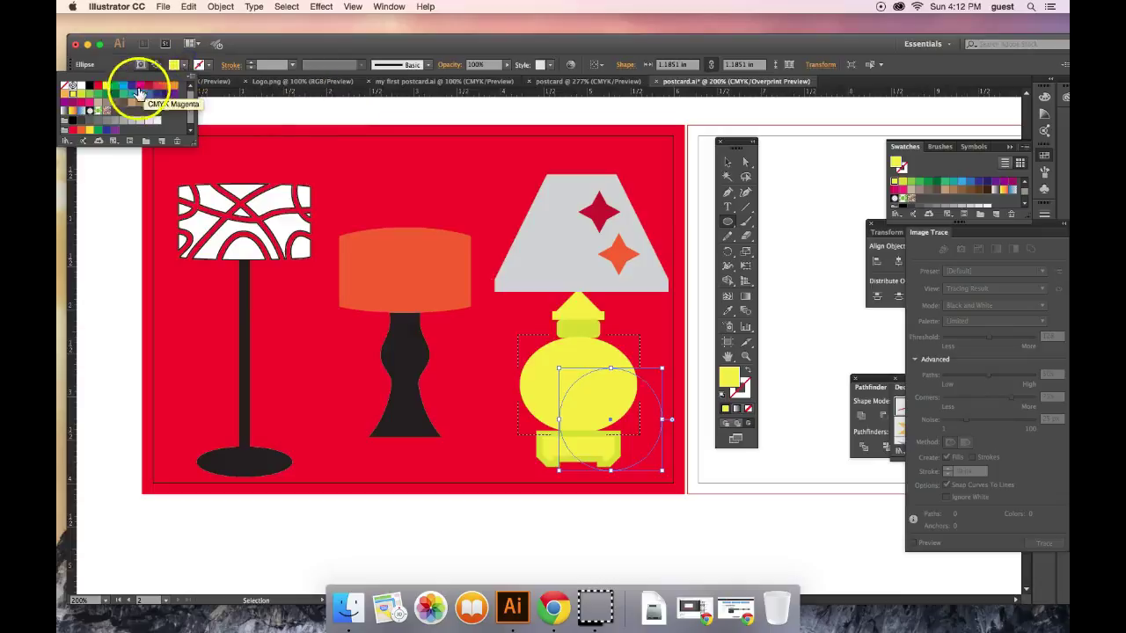
click(83, 93)
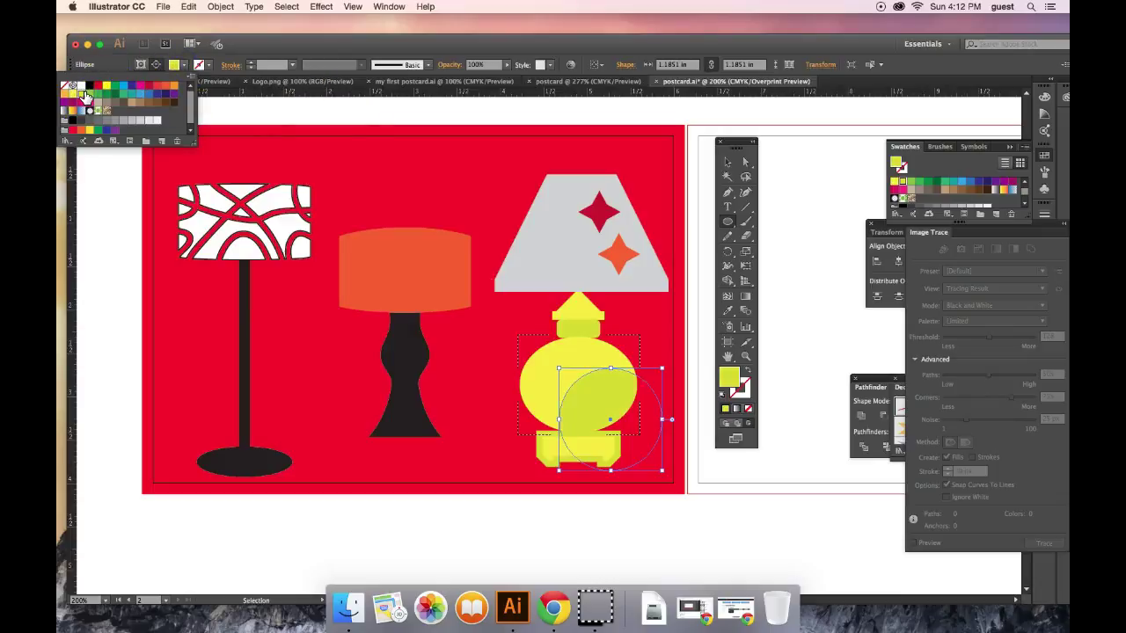
click(730, 162)
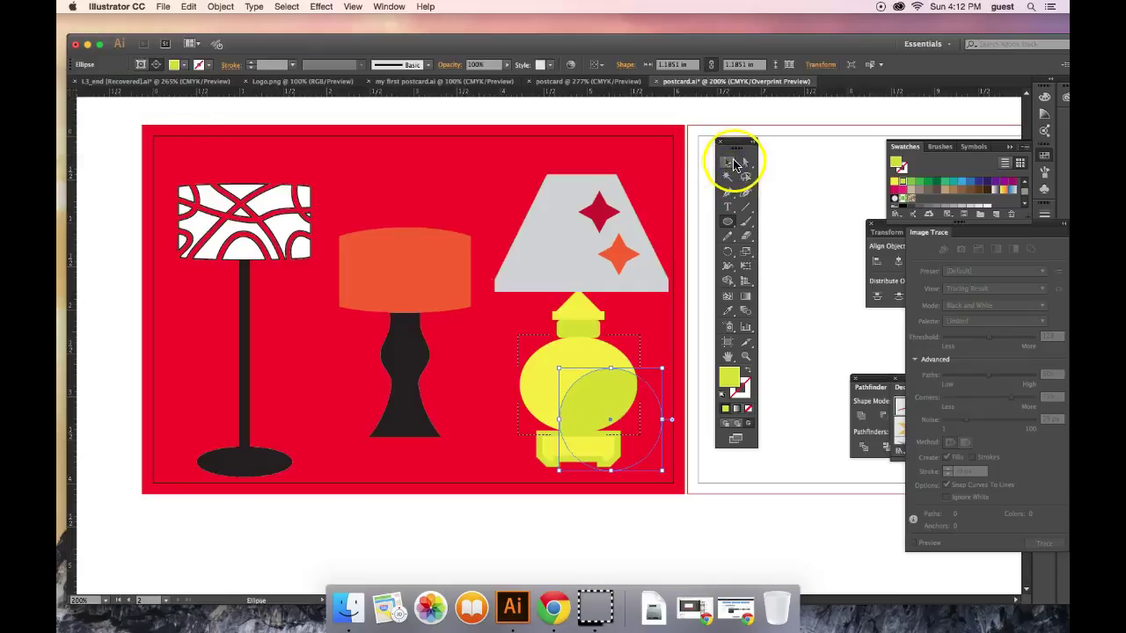
click(704, 154)
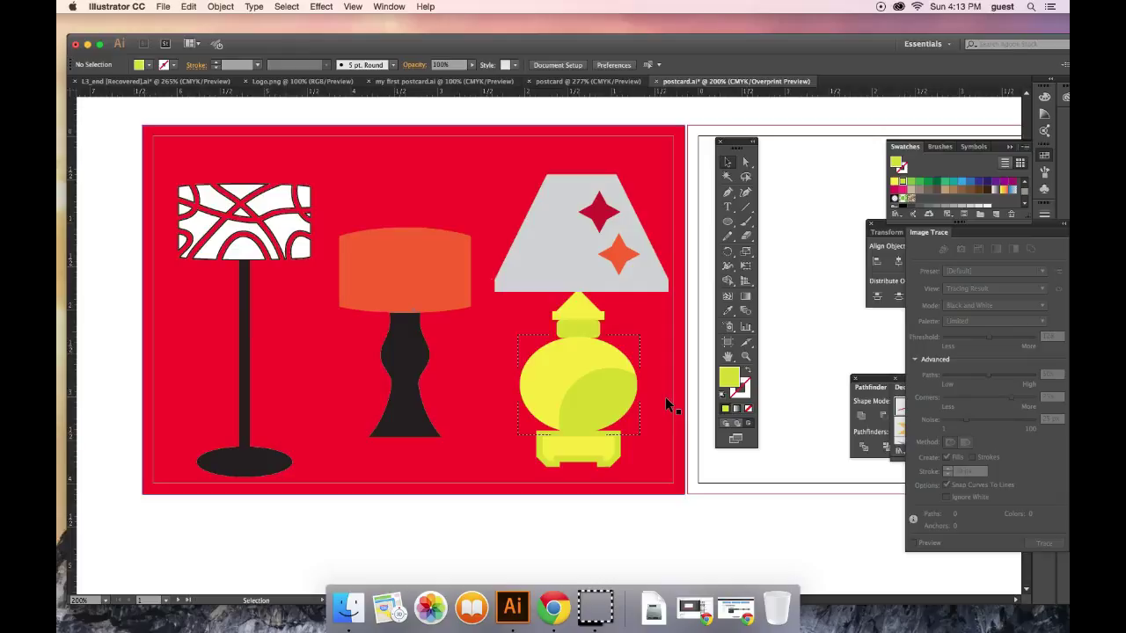
click(519, 397)
click(447, 532)
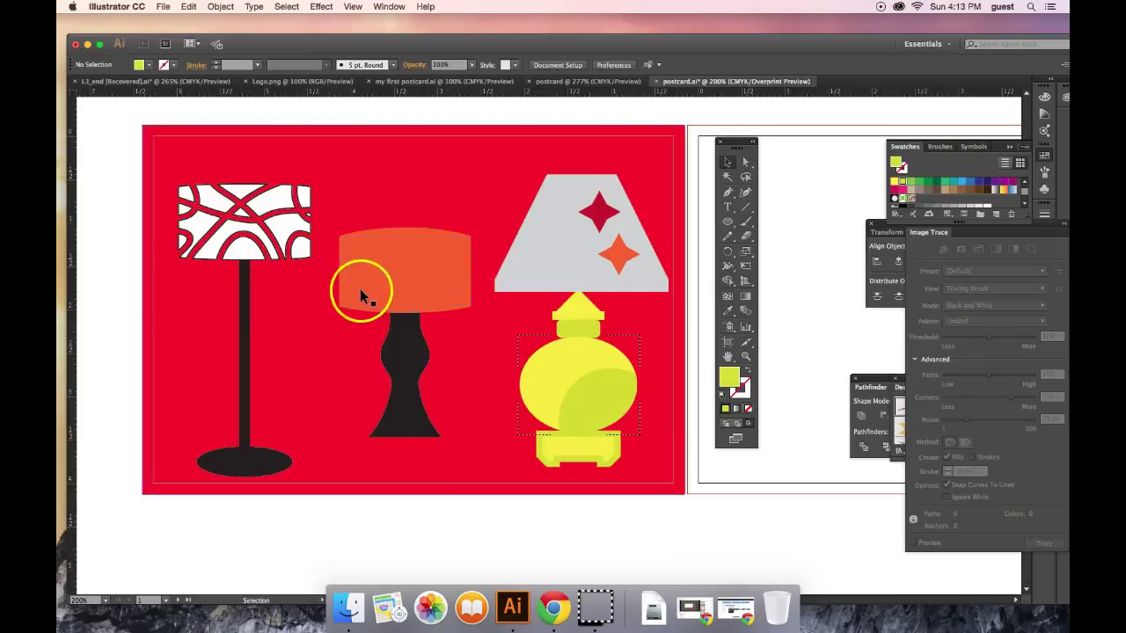
click(164, 8)
click(179, 44)
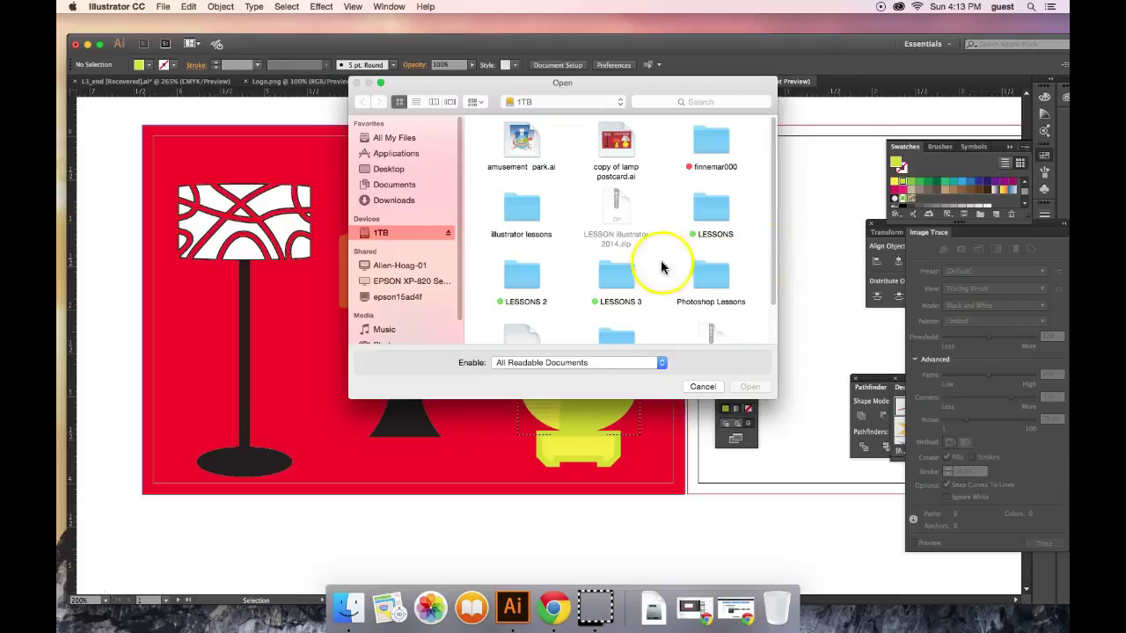
double_click(714, 207)
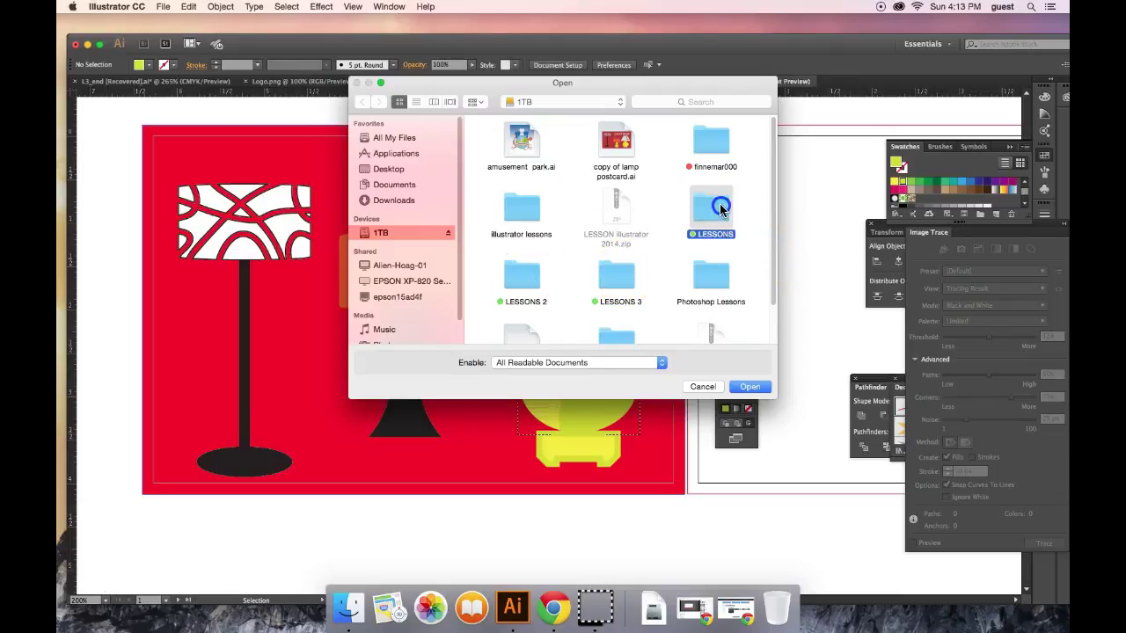
double_click(621, 213)
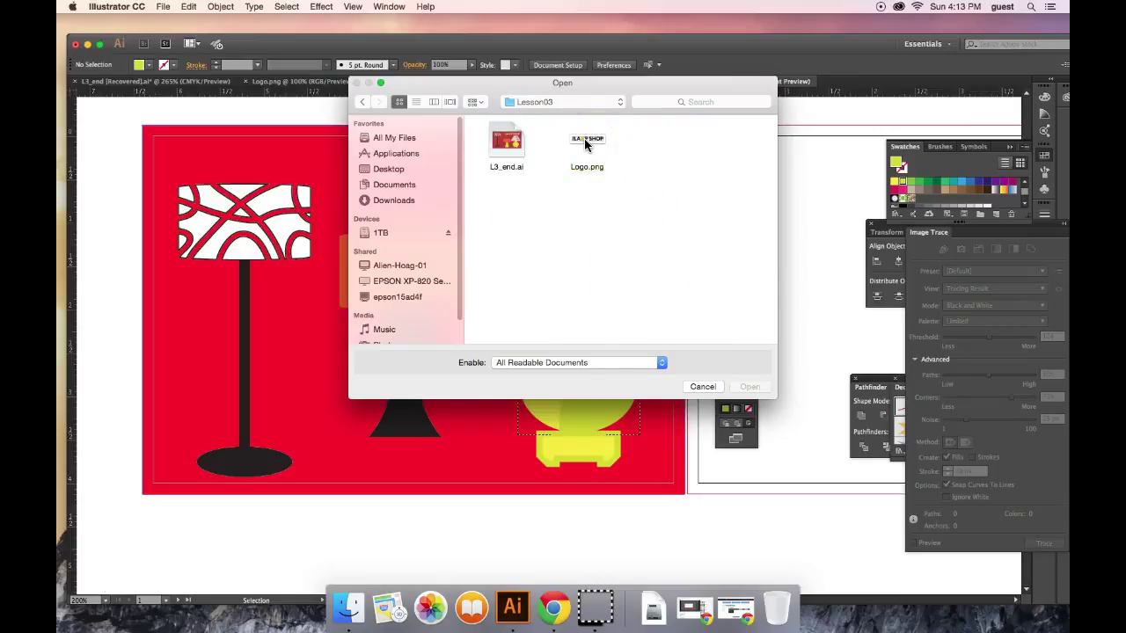
click(708, 387)
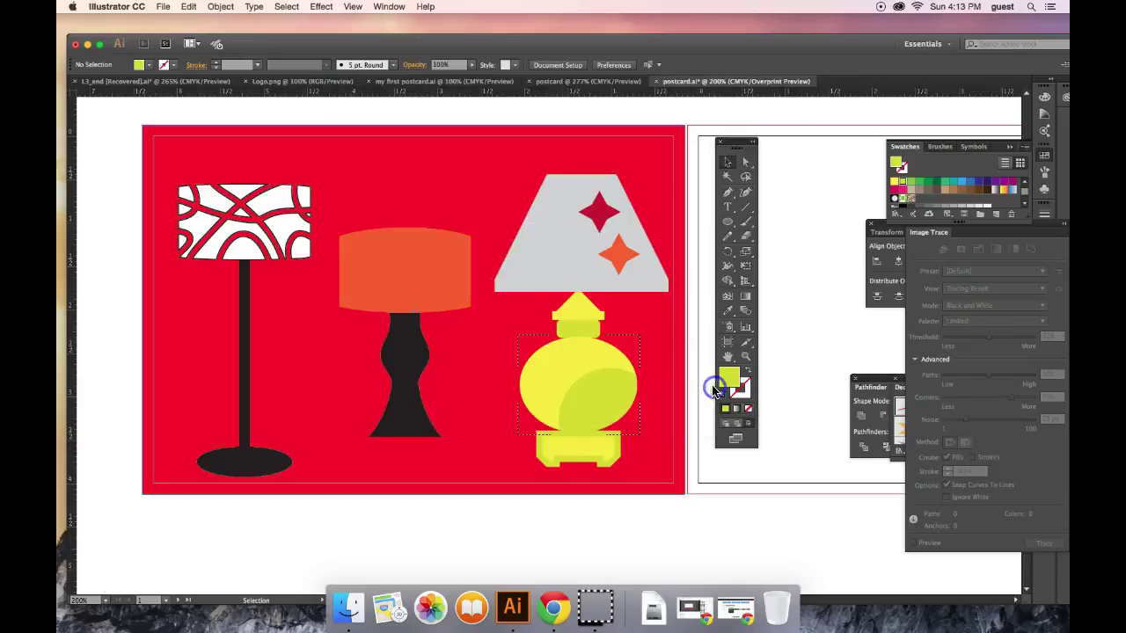
- Place Logo.png from the Lesson03 folder near the upper-left of the blank second artboard
click(163, 7)
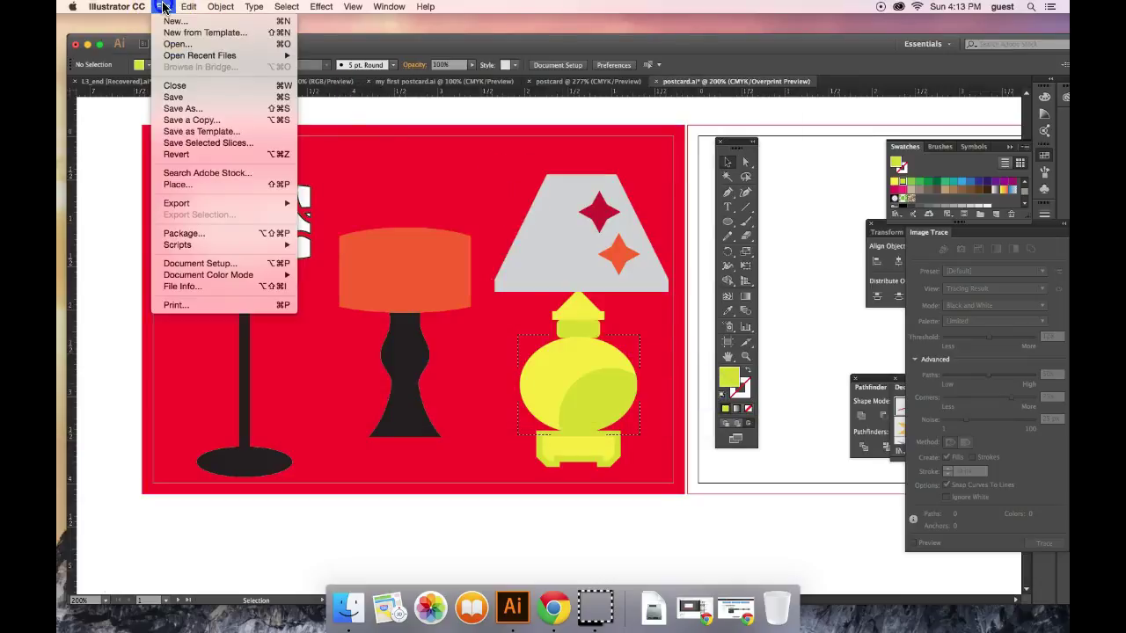
click(209, 191)
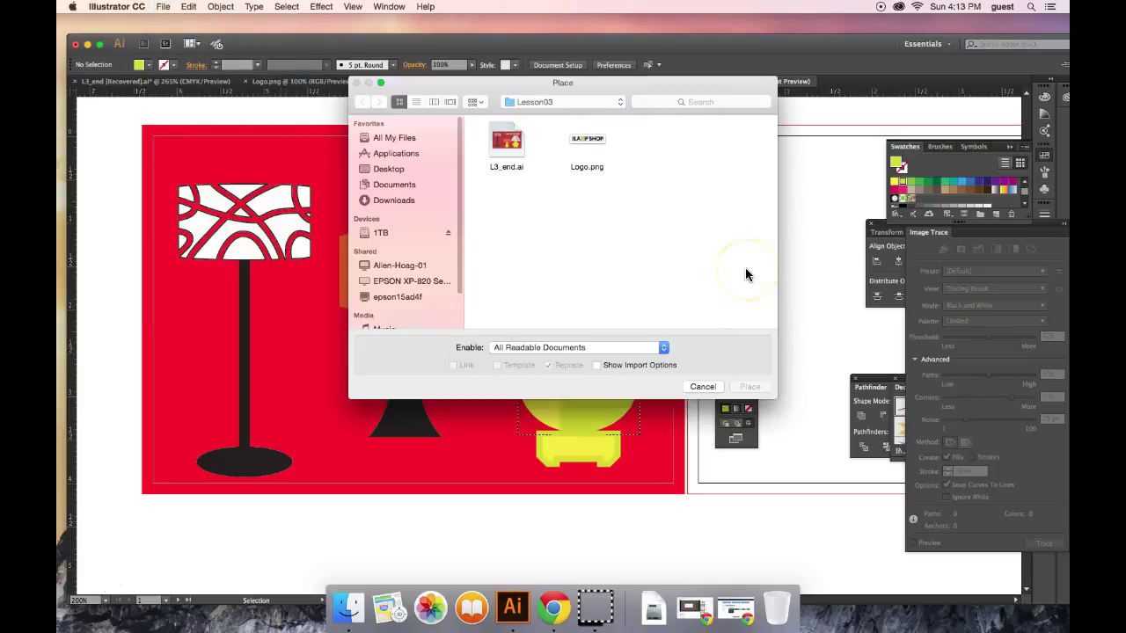
double_click(592, 141)
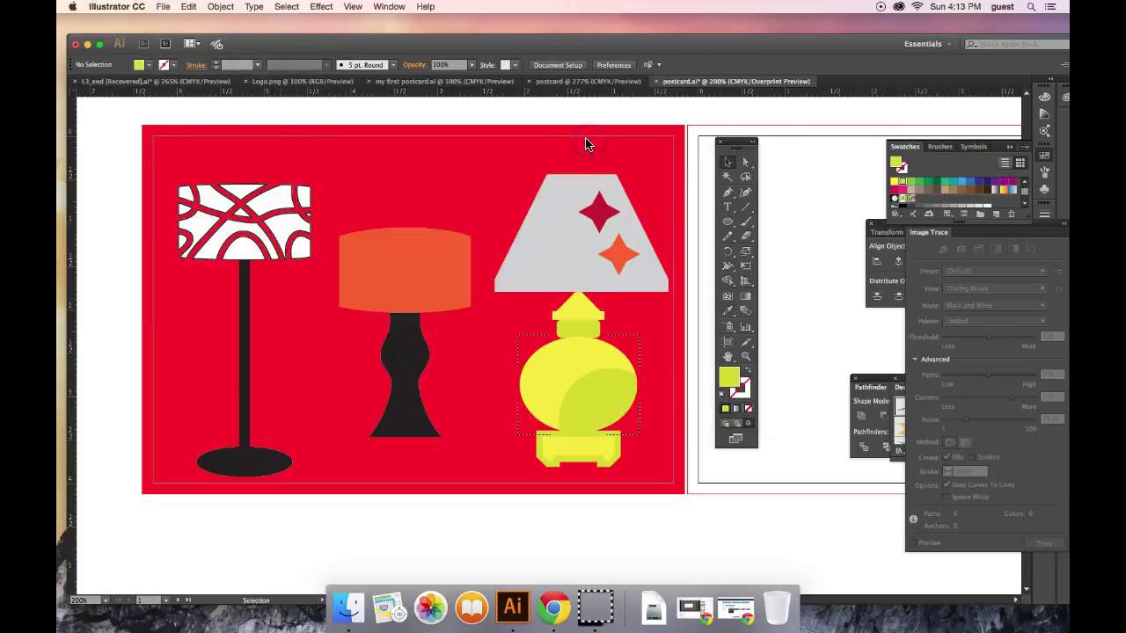
drag(542, 129, 491, 156)
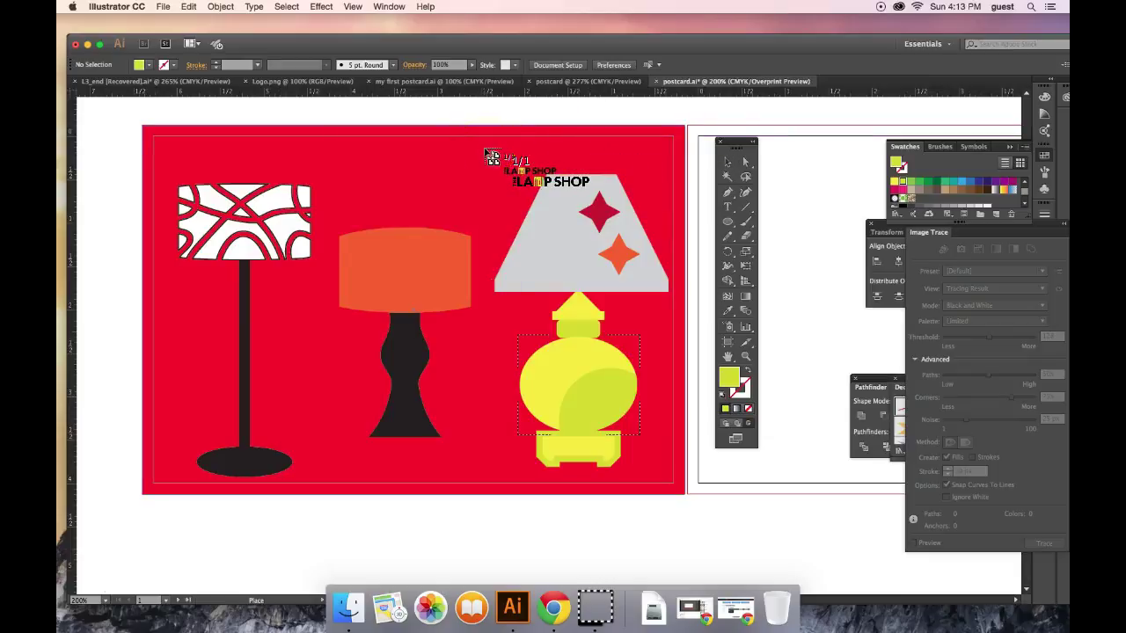
drag(491, 156, 796, 185)
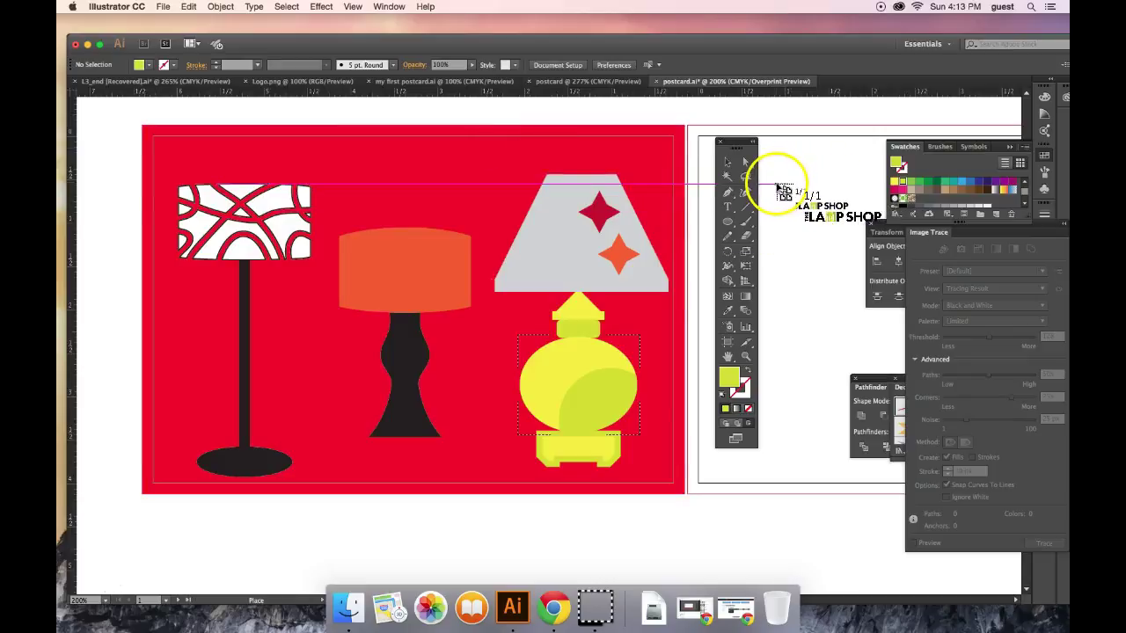
click(778, 184)
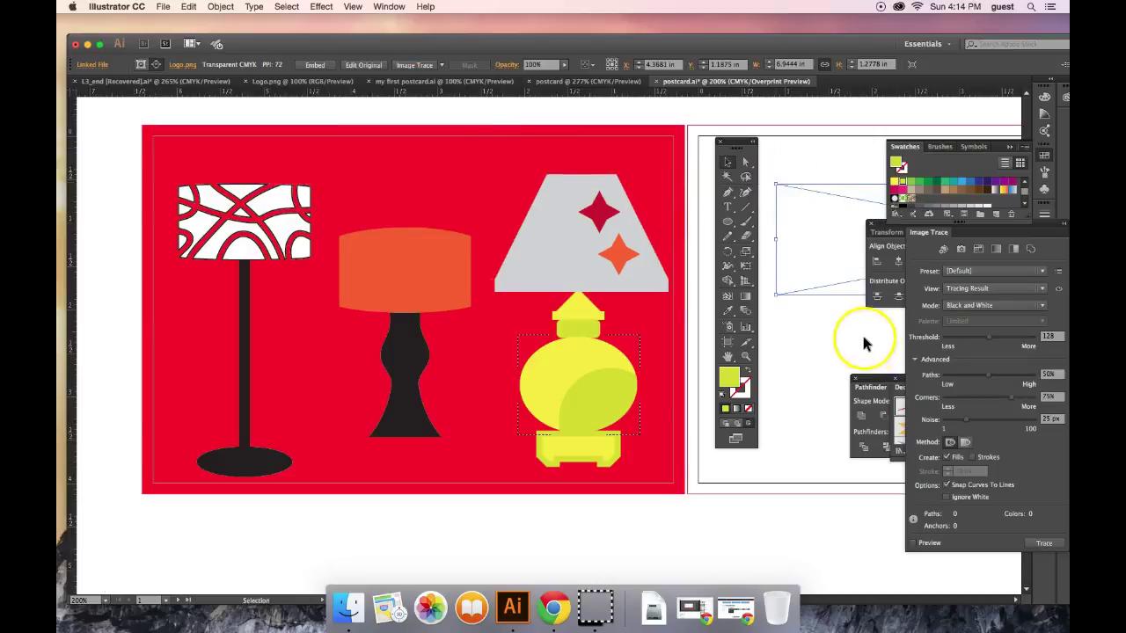
- Try to reposition the placed logo on the second artboard, and leave the clip group's isolation mode
drag(670, 309, 465, 307)
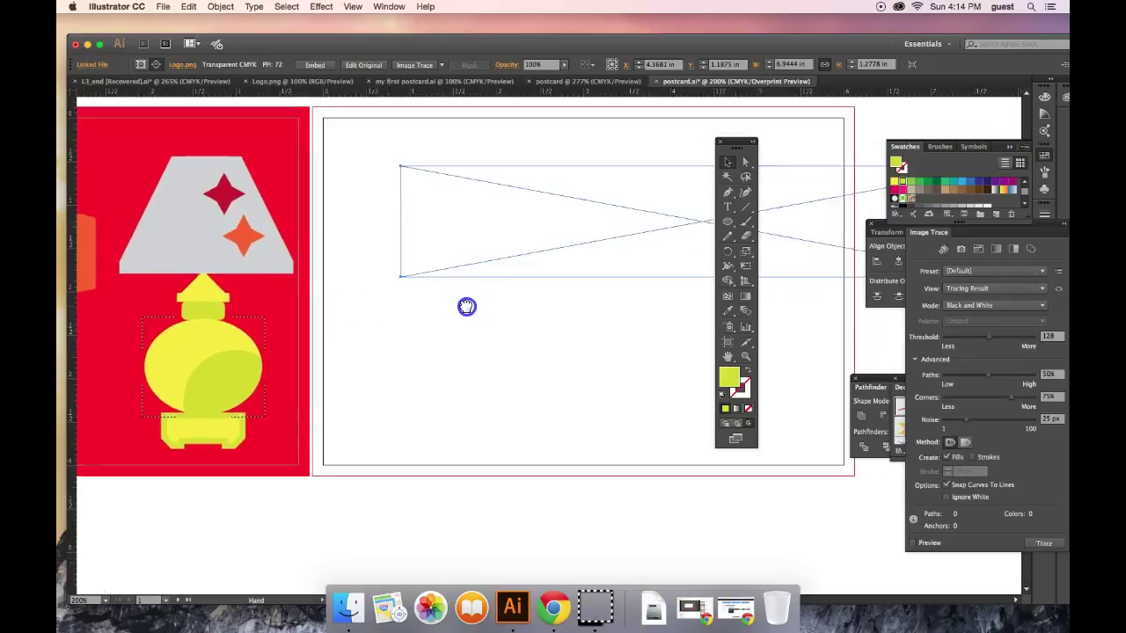
click(540, 216)
drag(559, 219, 663, 252)
double_click(634, 249)
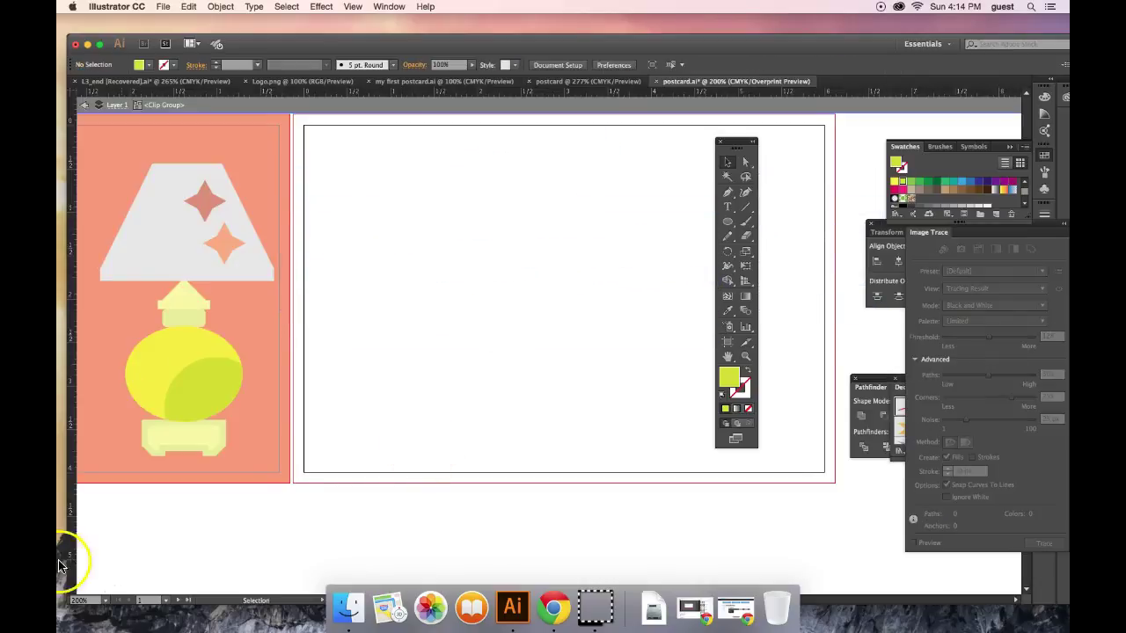
click(325, 571)
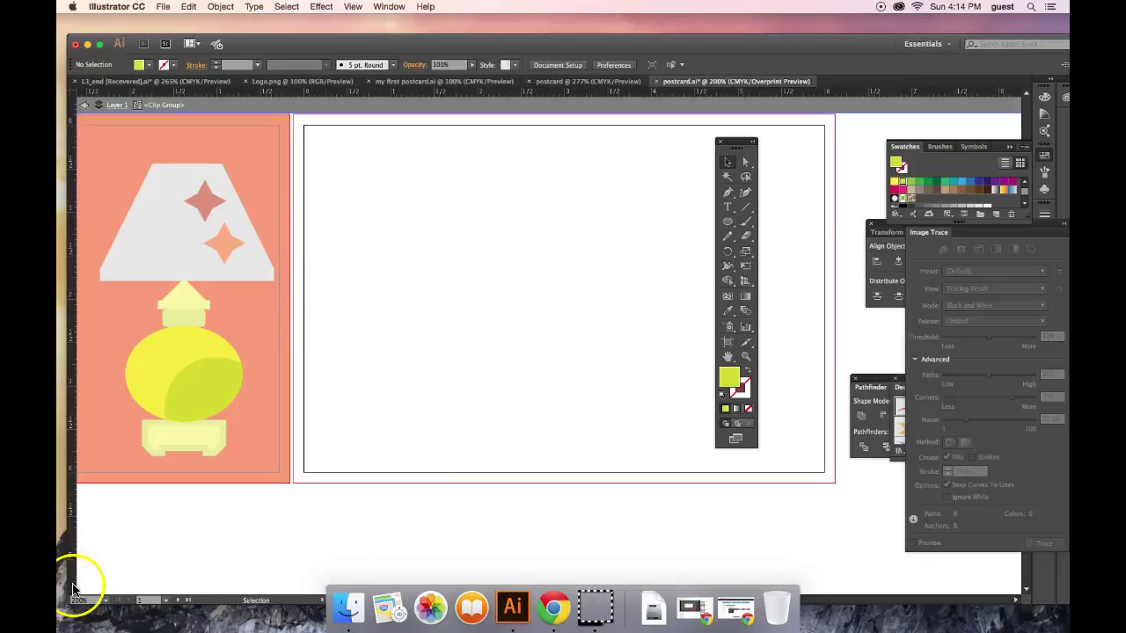
double_click(457, 421)
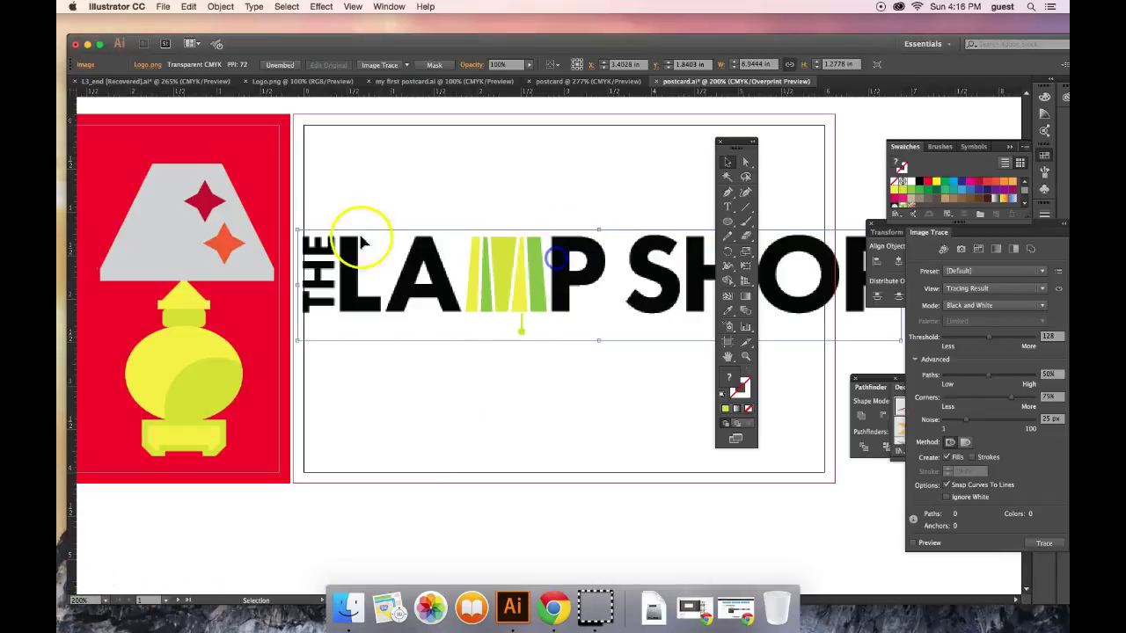
- Scale the Lamp Shop logo down to about 3.92 × 0.72 in and move it inside the second artboard
drag(299, 231, 370, 278)
drag(650, 313, 431, 271)
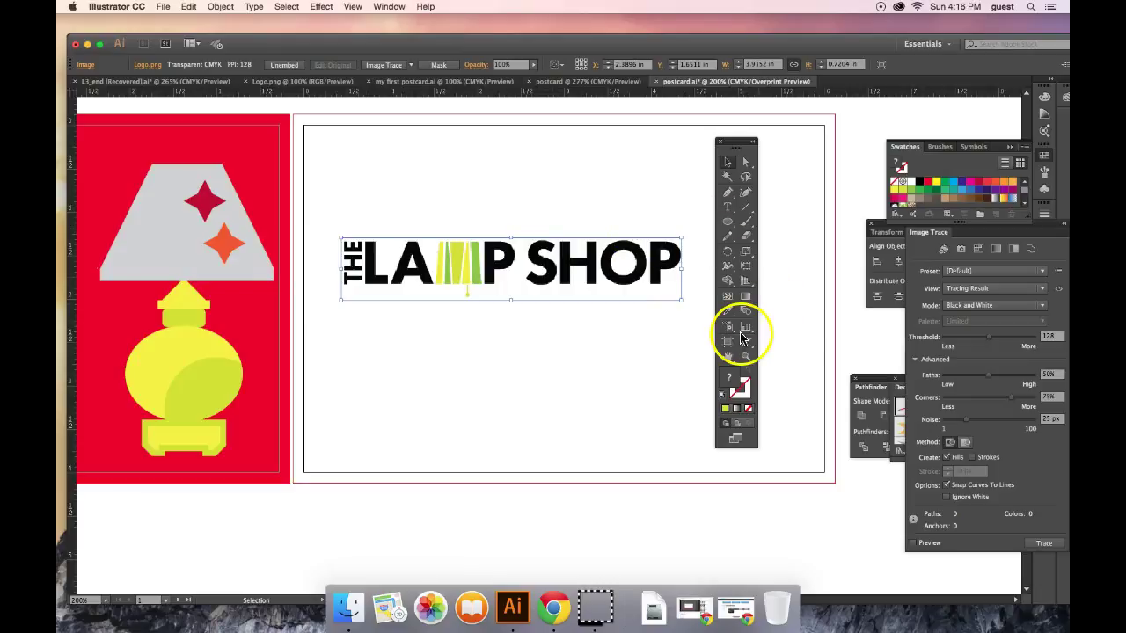
- Trace the Lamp Shop logo with the 6 Colors Image Trace preset and enable Ignore White
click(936, 235)
mouse_move(936, 236)
mouse_down()
mouse_move(642, 149)
mouse_move(591, 238)
mouse_move(746, 230)
mouse_move(743, 222)
mouse_up()
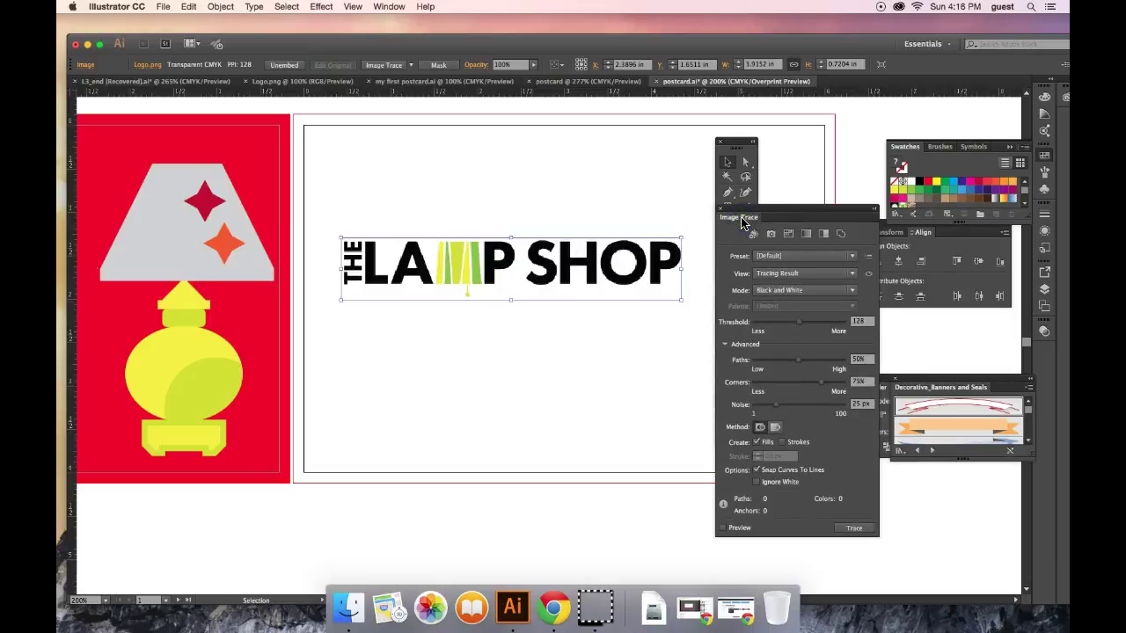
click(851, 256)
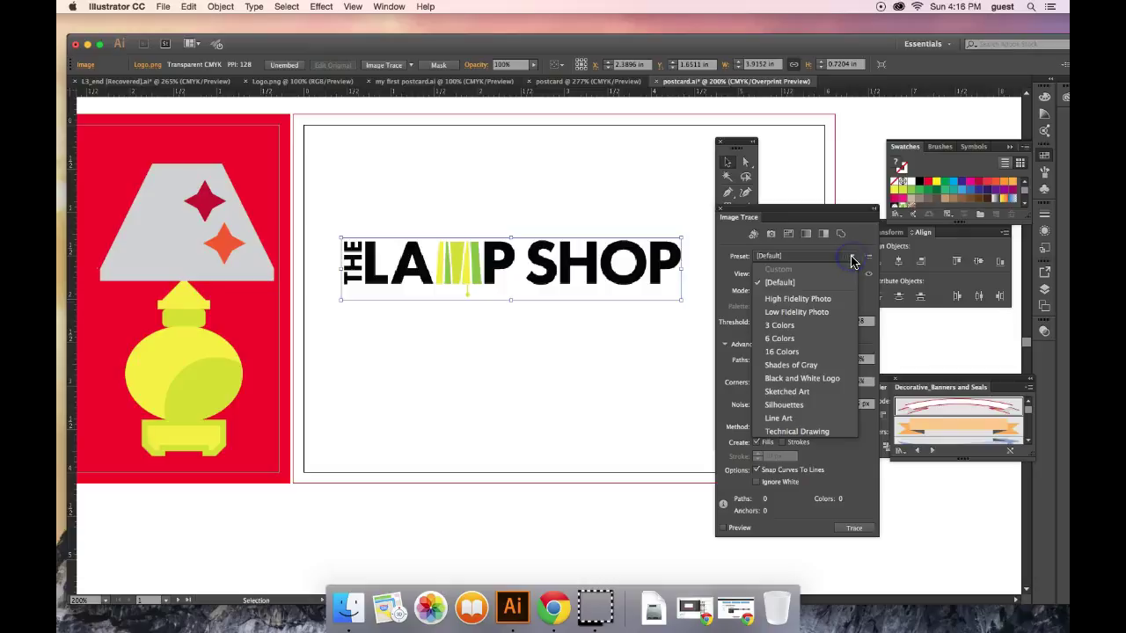
click(807, 339)
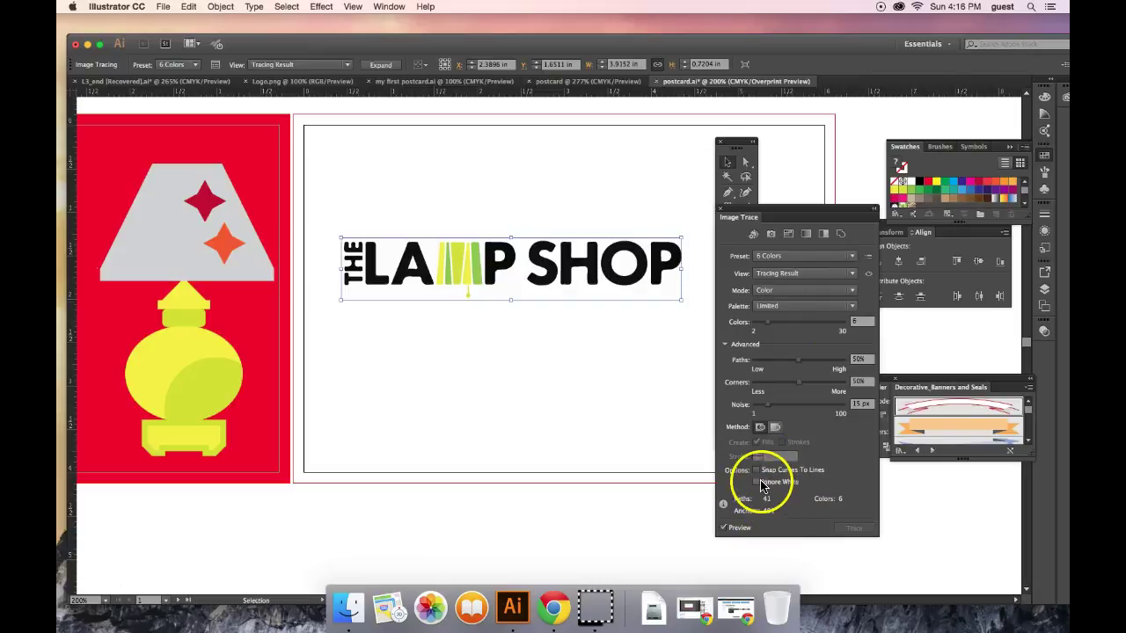
click(758, 484)
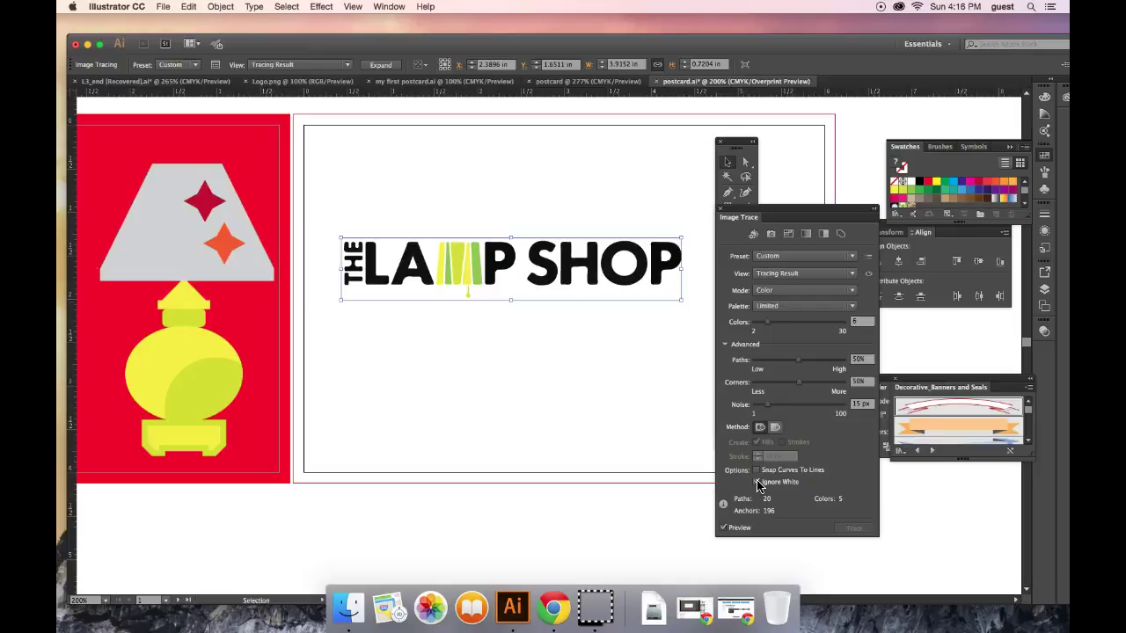
click(758, 482)
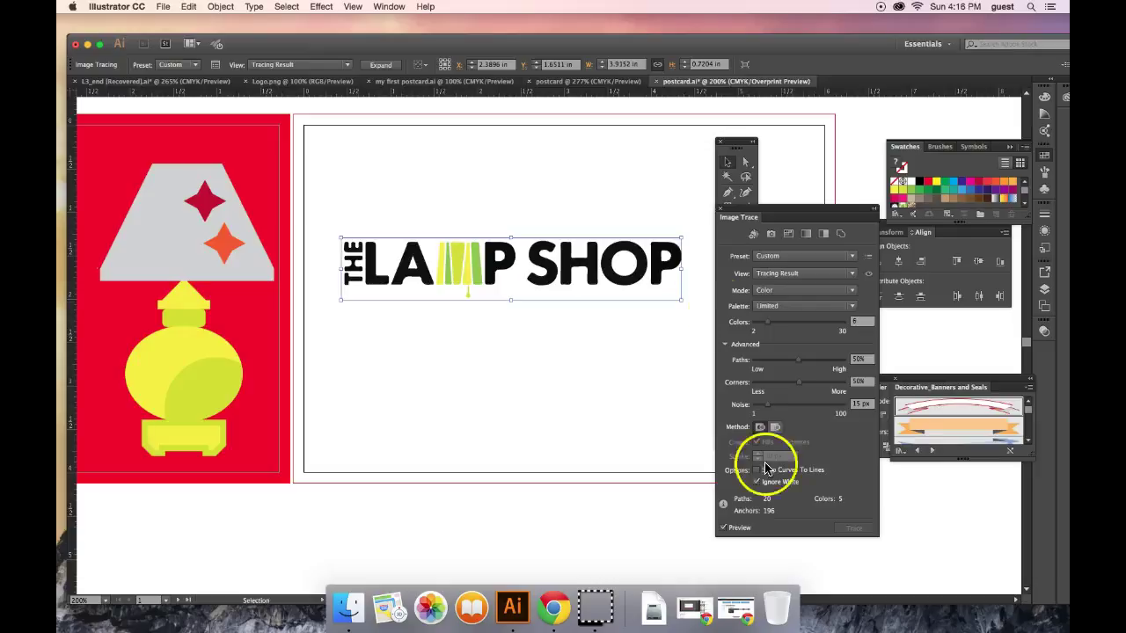
- View the artwork in Outline mode, and return the document to Overprint Preview
click(355, 8)
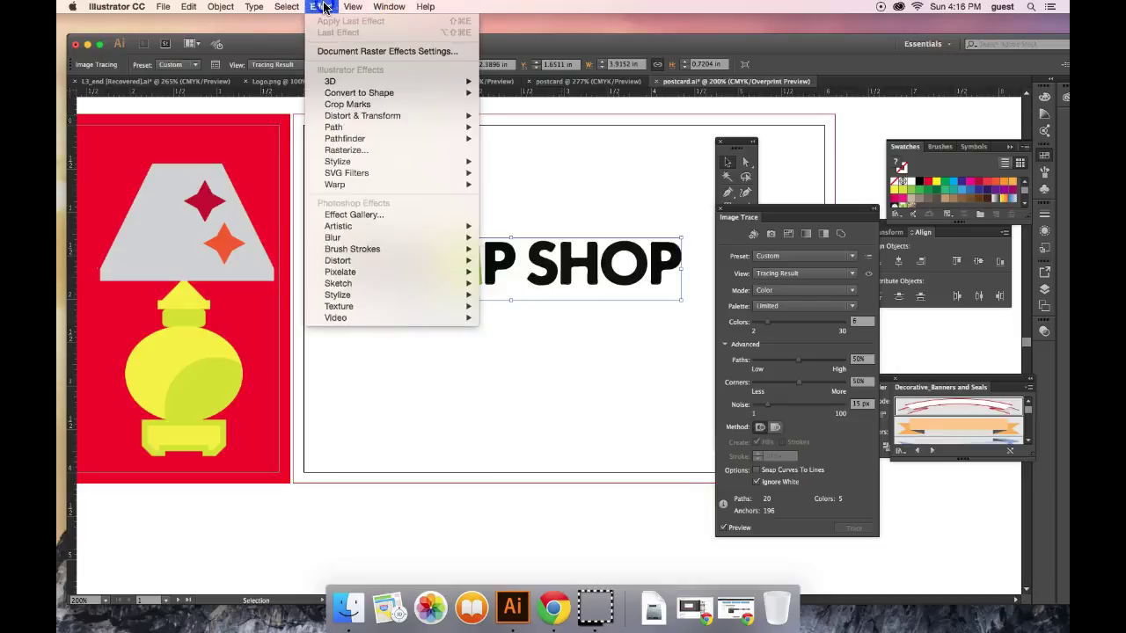
click(364, 22)
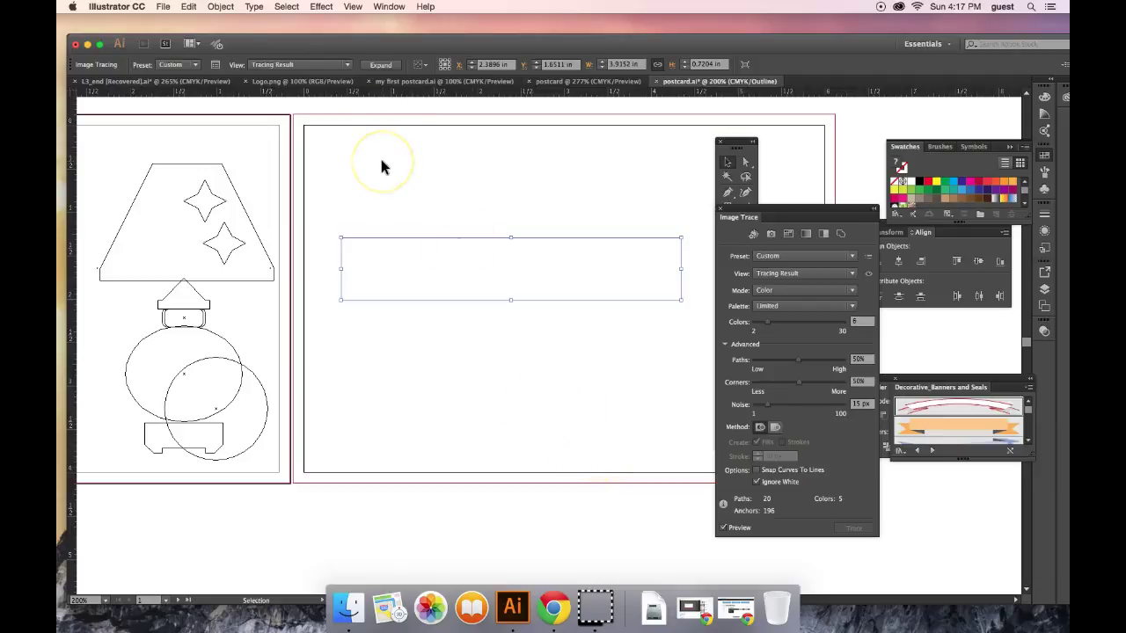
click(353, 7)
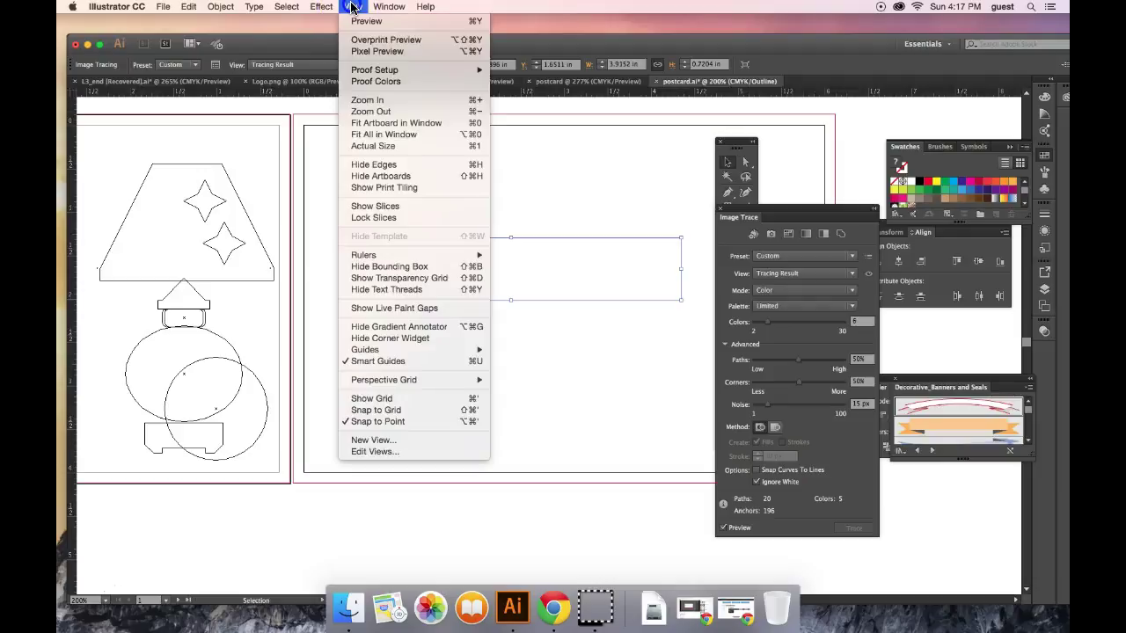
click(386, 39)
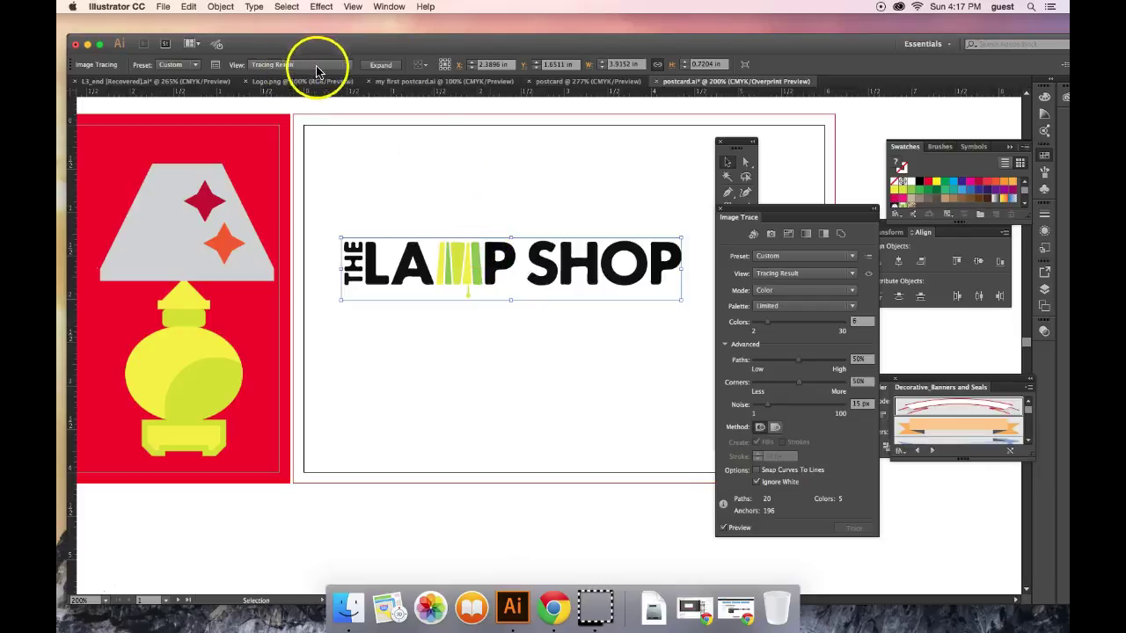
- Expand the Lamp Shop logo tracing into paths, show its anchor points and deselect it
click(365, 68)
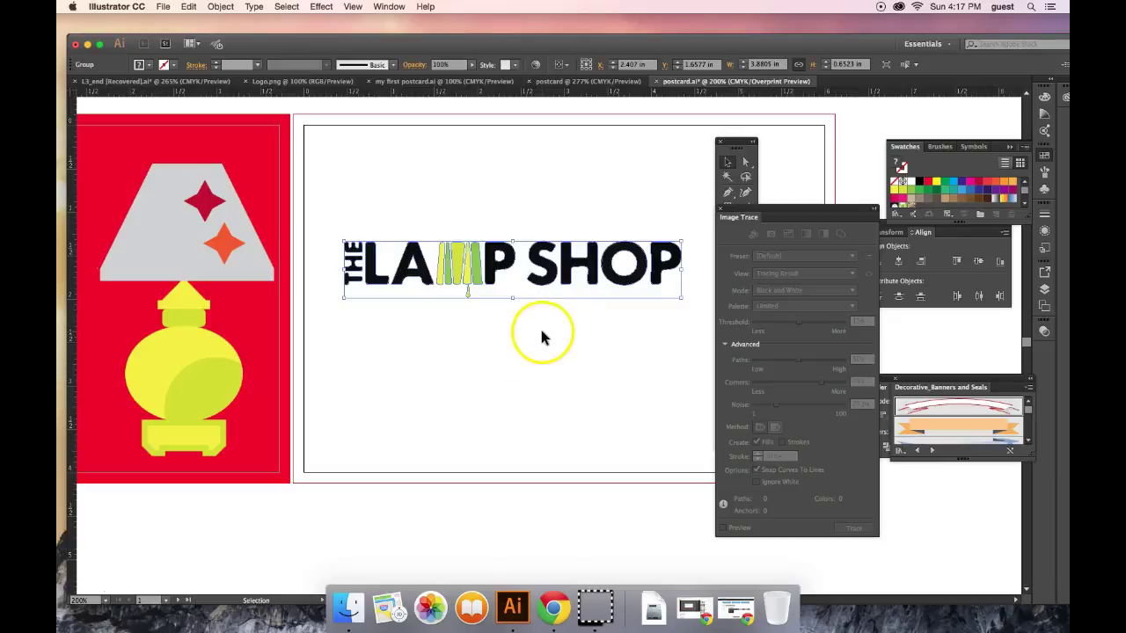
click(745, 163)
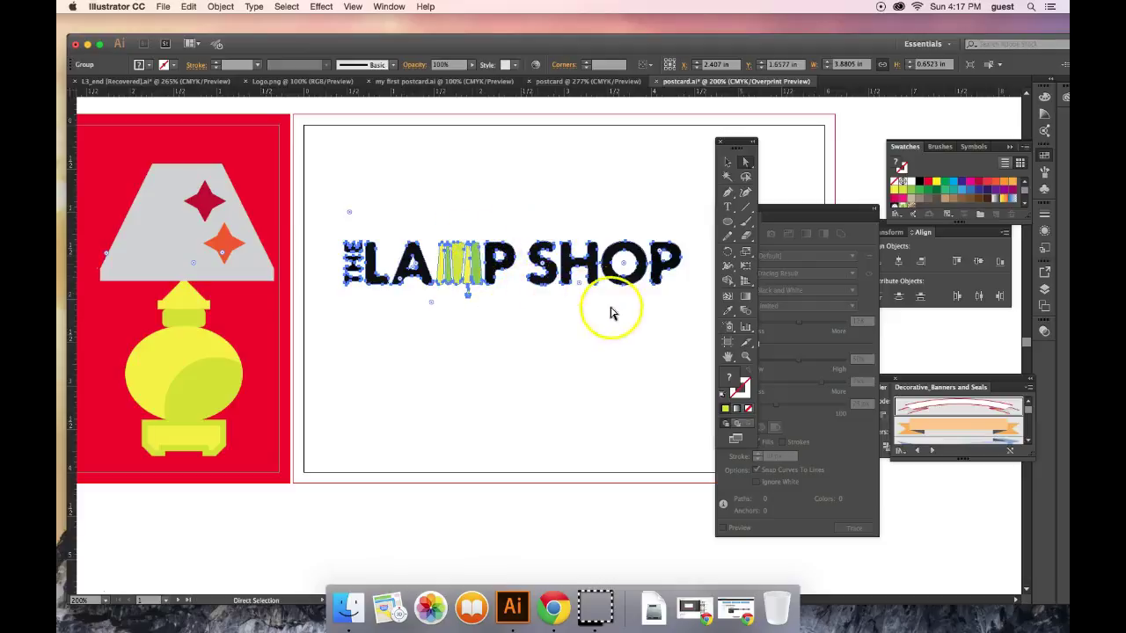
click(659, 333)
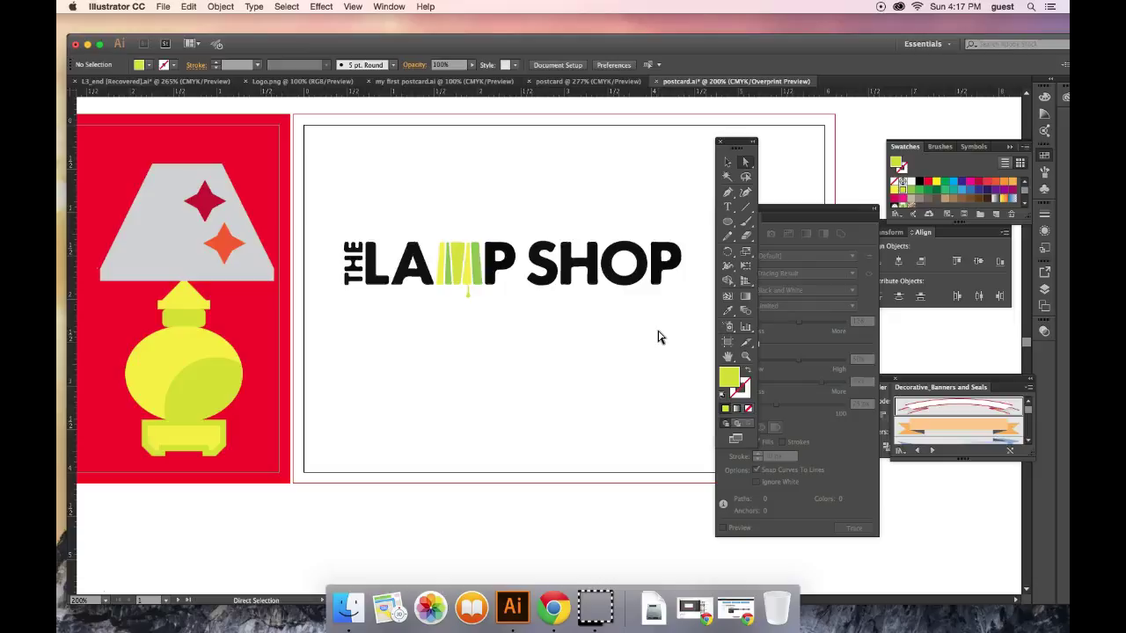
click(77, 594)
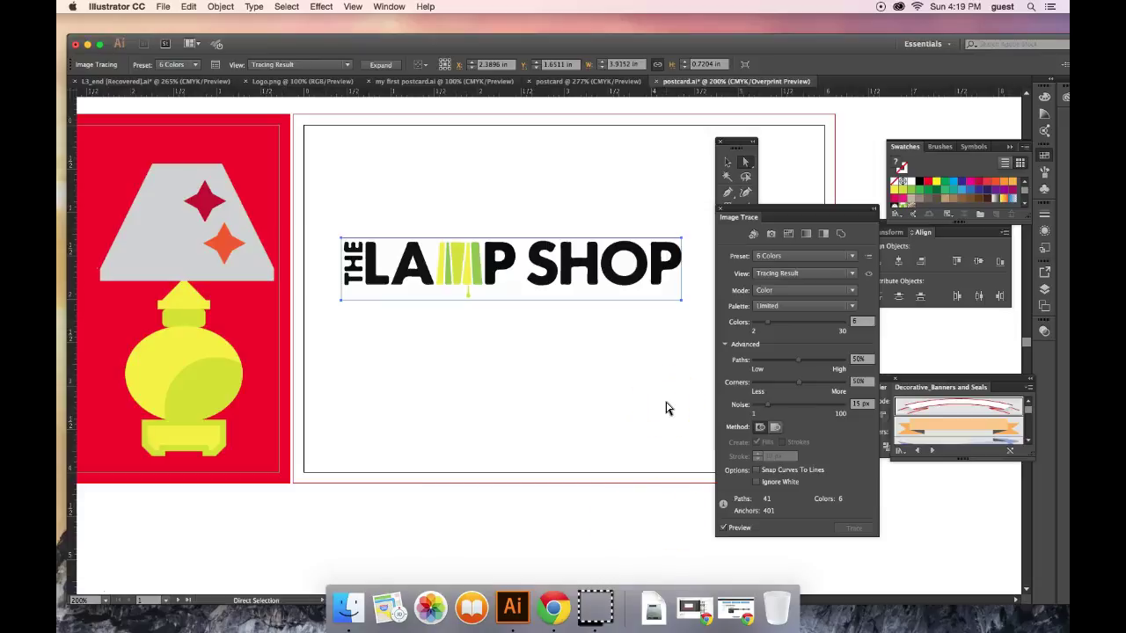
- Apply the 3 Colors preset to the logo's Image Trace, with Paths at 80% and Corners at 90%
click(852, 258)
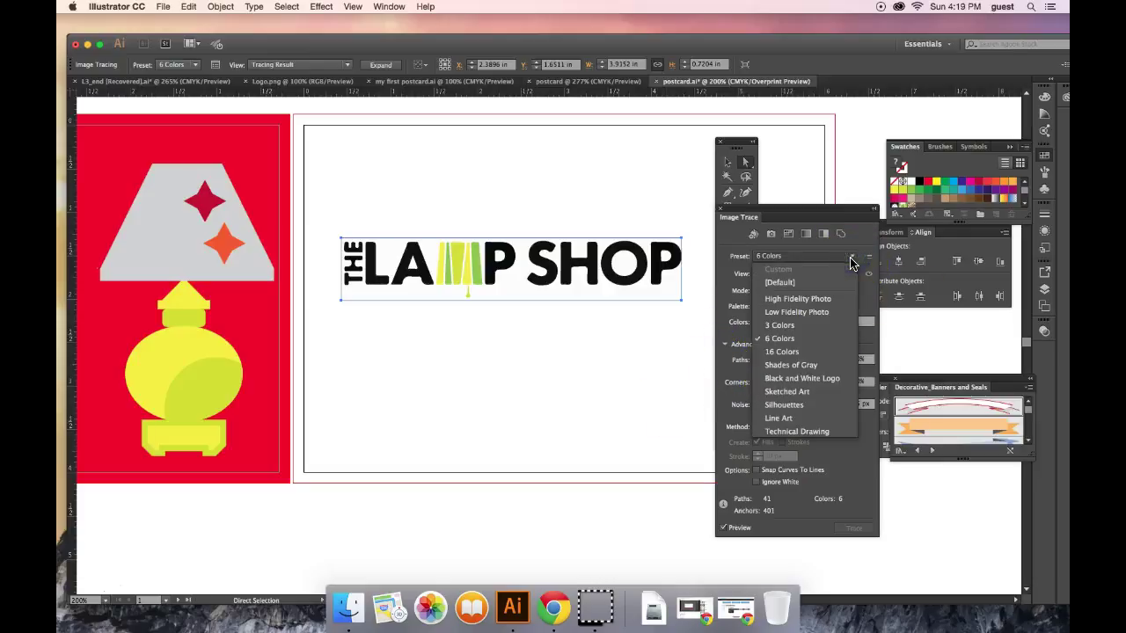
click(799, 325)
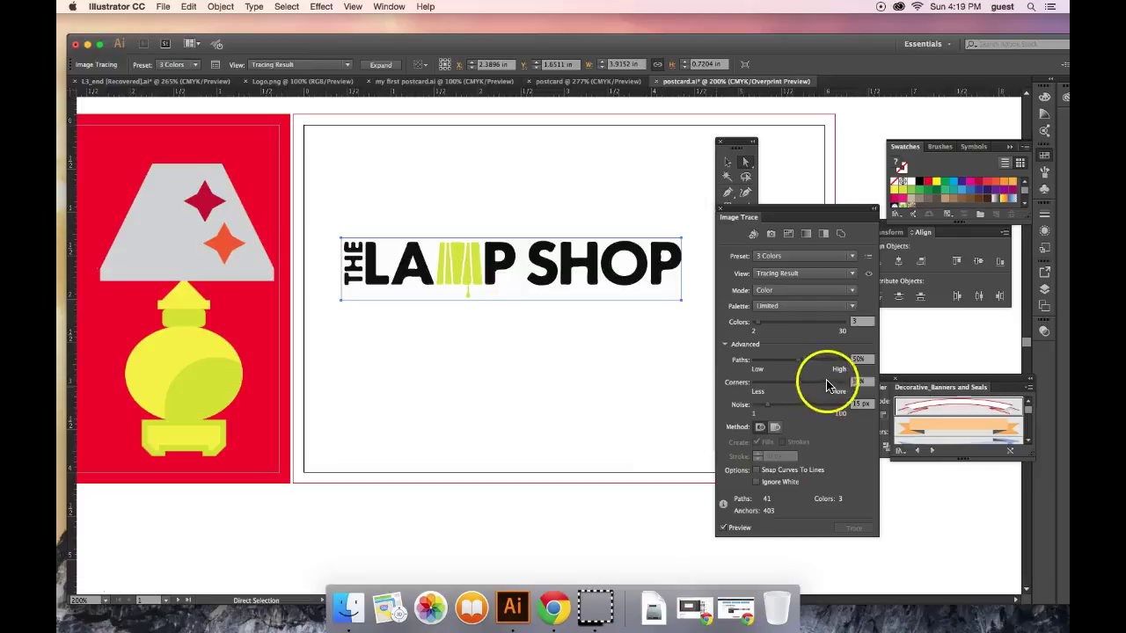
text(8)
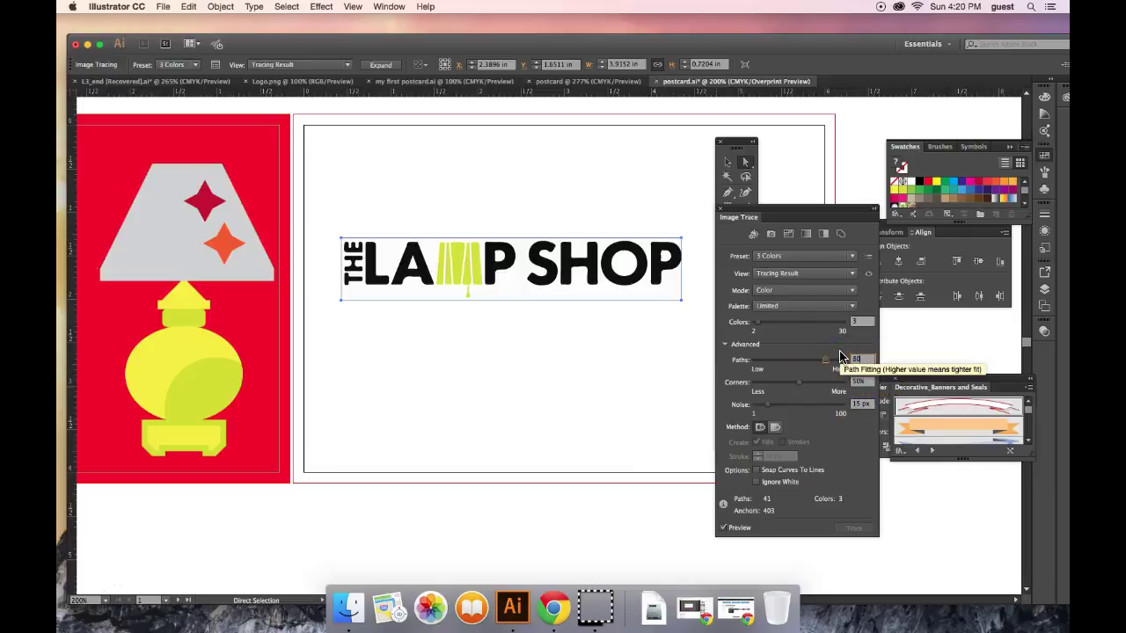
text(0)
click(858, 382)
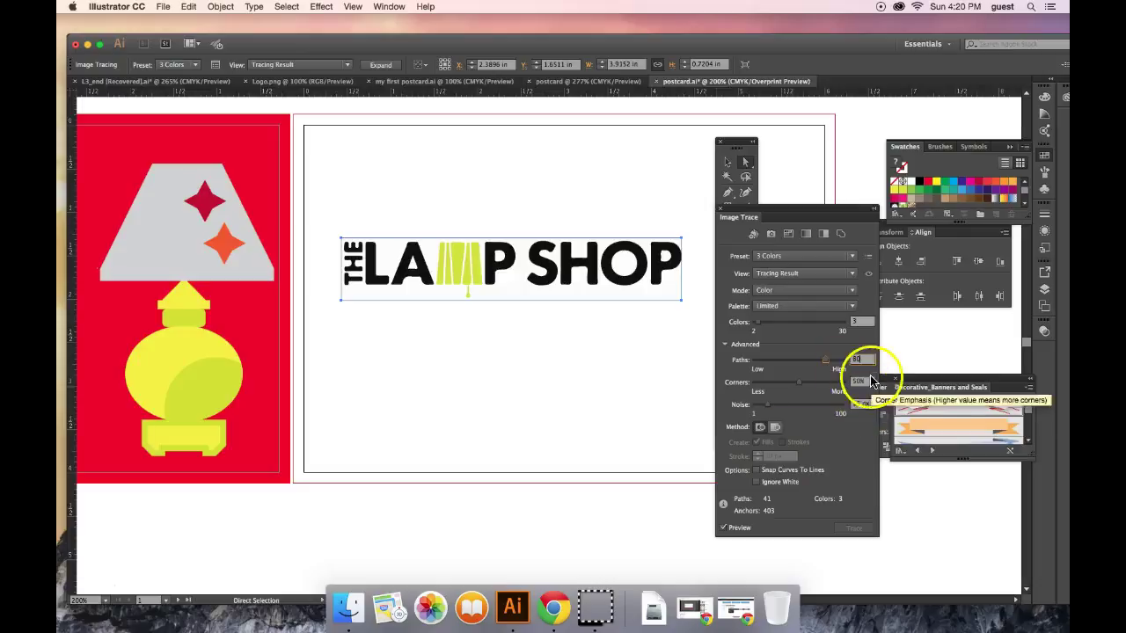
text(90)
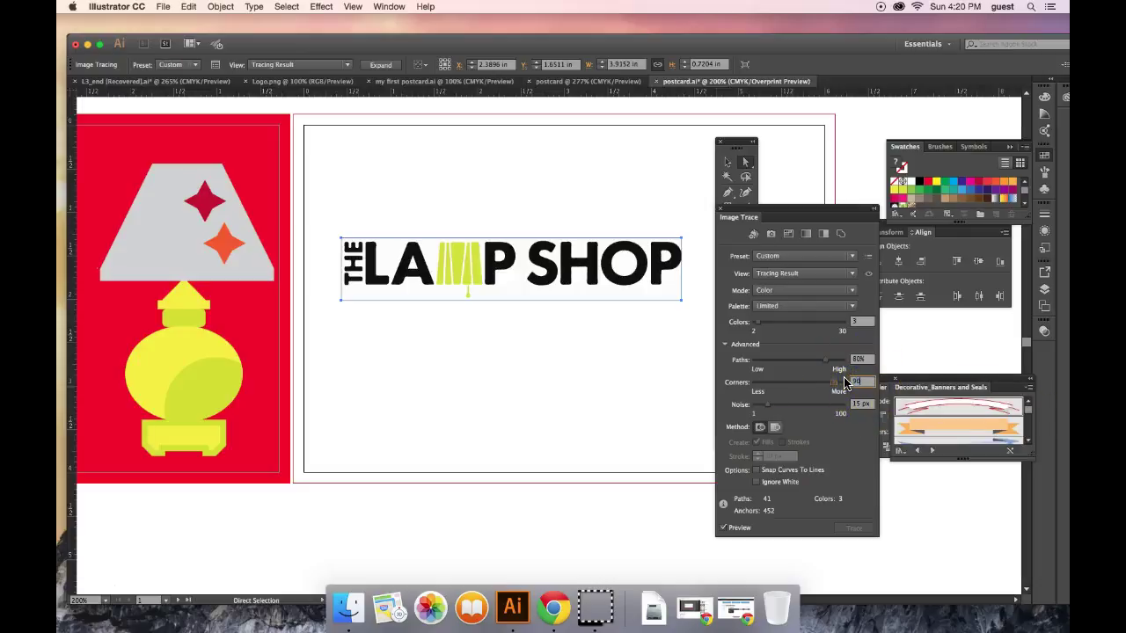
click(907, 379)
- Set the logo trace's Noise to 10 px and enable Snap Curves To Lines and Ignore White
click(858, 402)
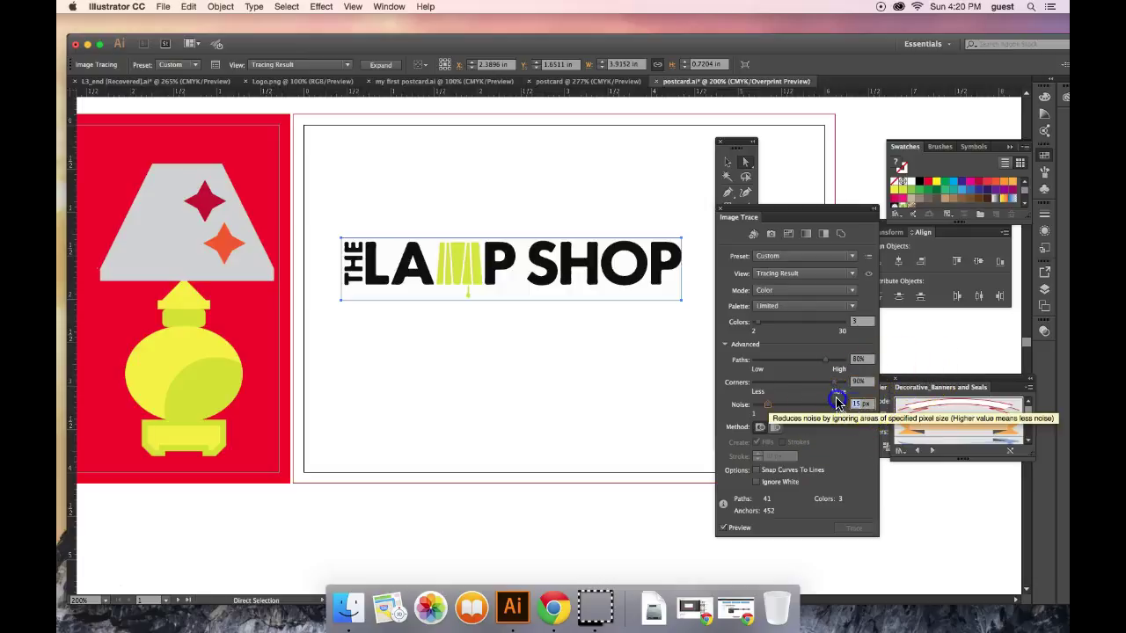
text(10)
key(Return)
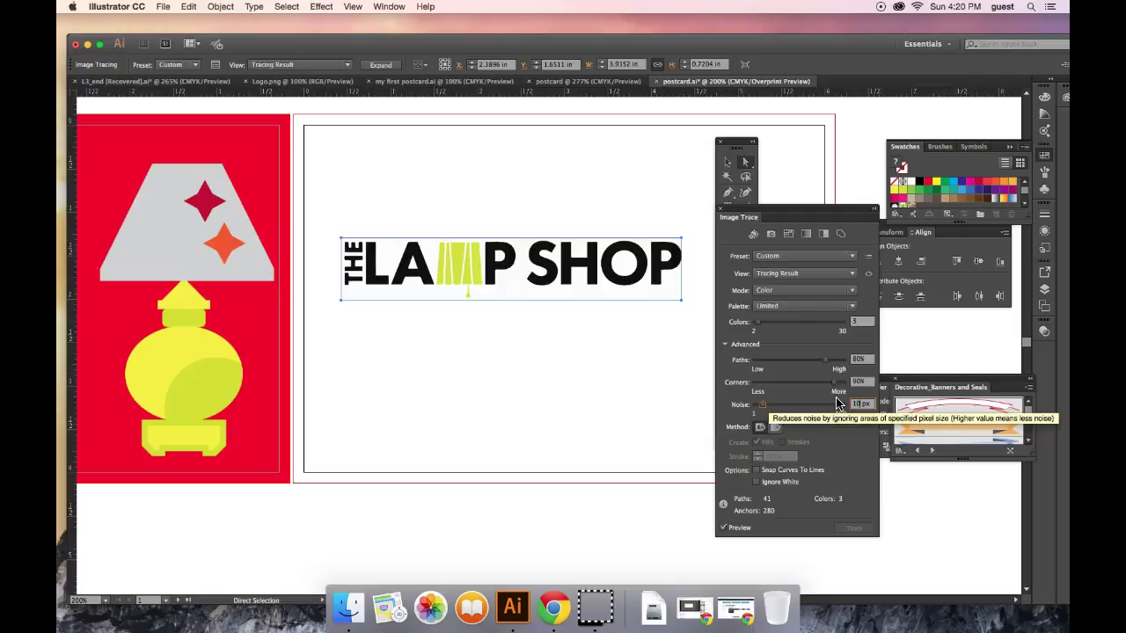
click(756, 471)
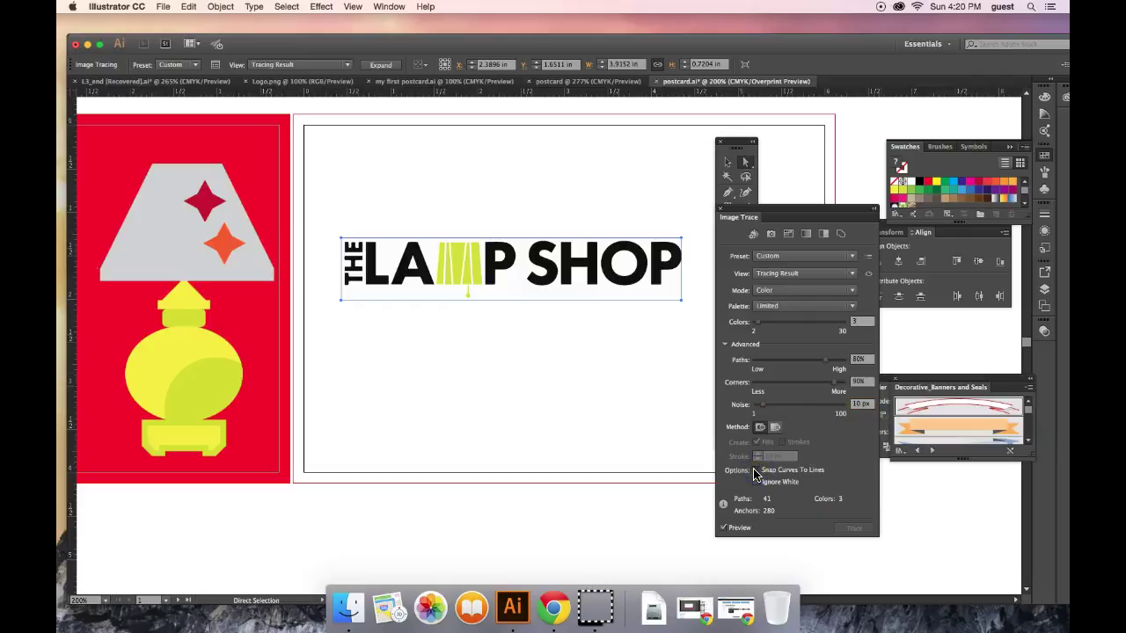
click(756, 471)
click(757, 483)
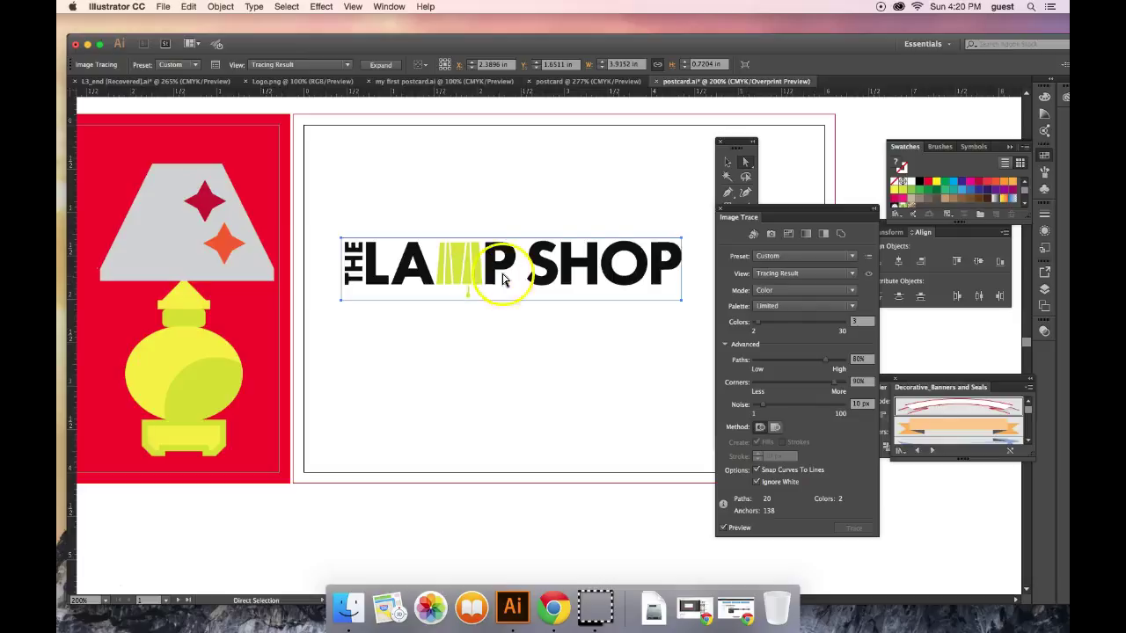
- Expand the logo tracing into editable paths and try selecting the individual letters of SHOP
click(380, 66)
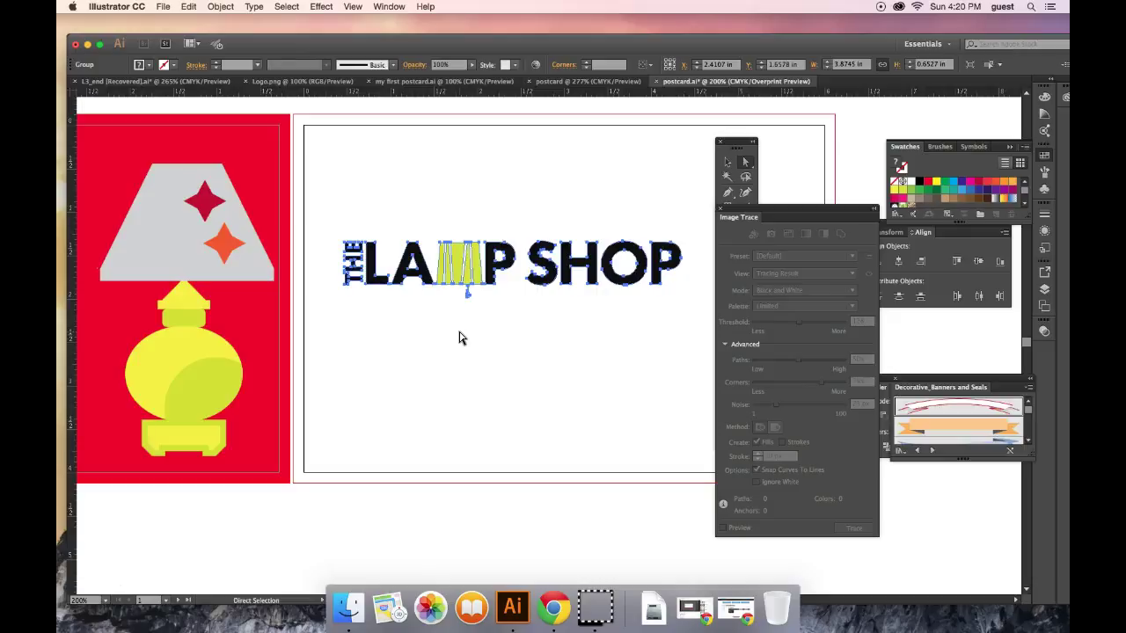
click(646, 382)
click(550, 275)
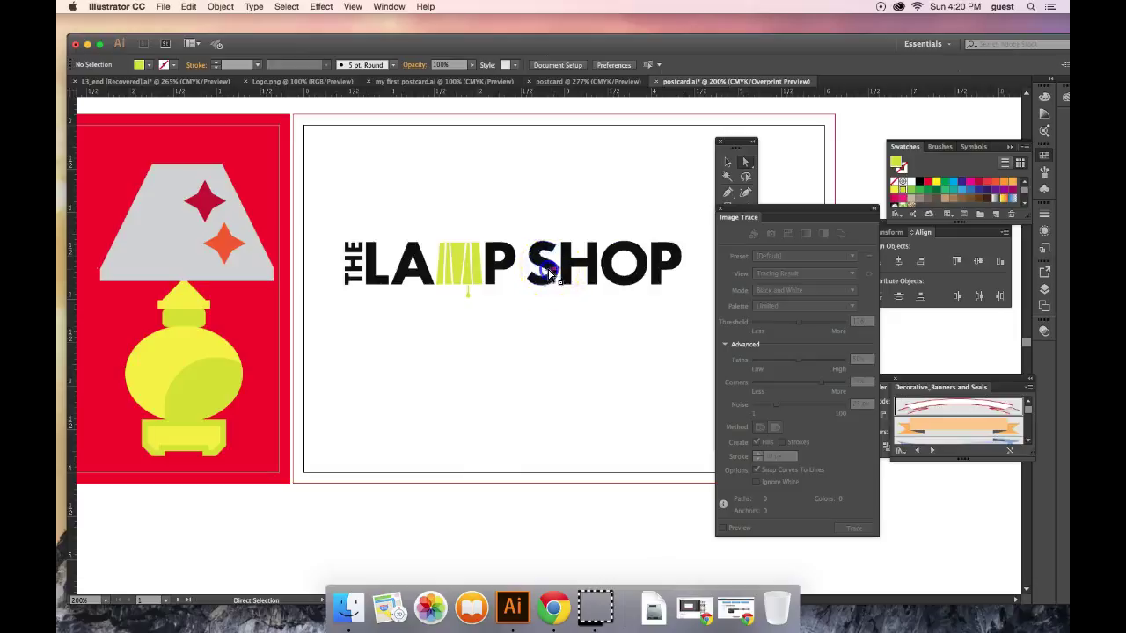
shift+click(595, 270)
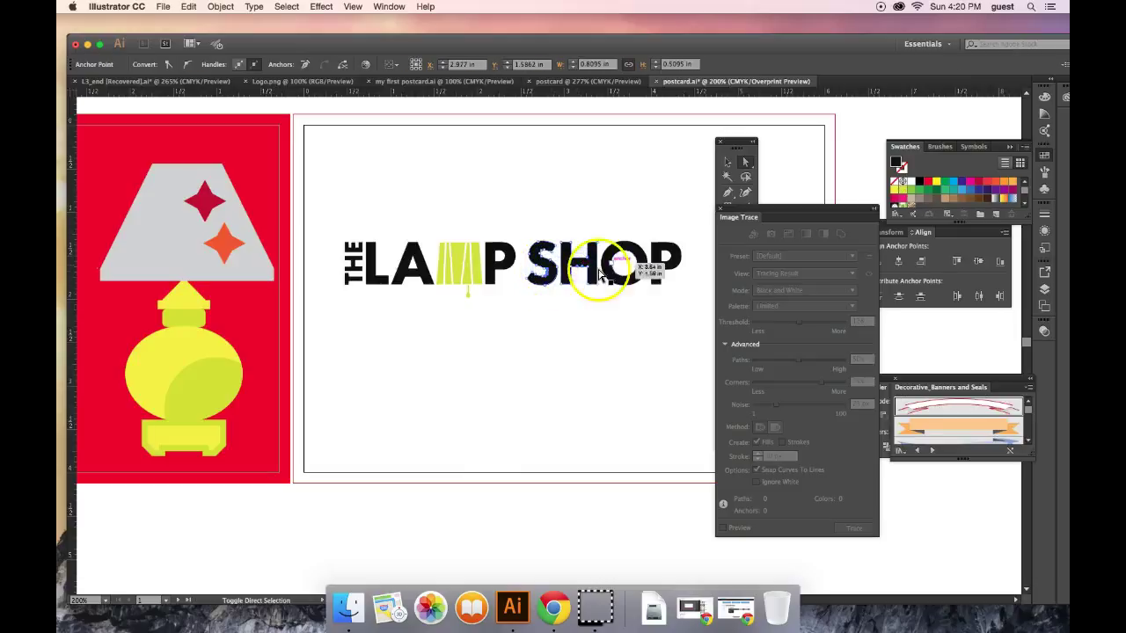
shift+click(658, 271)
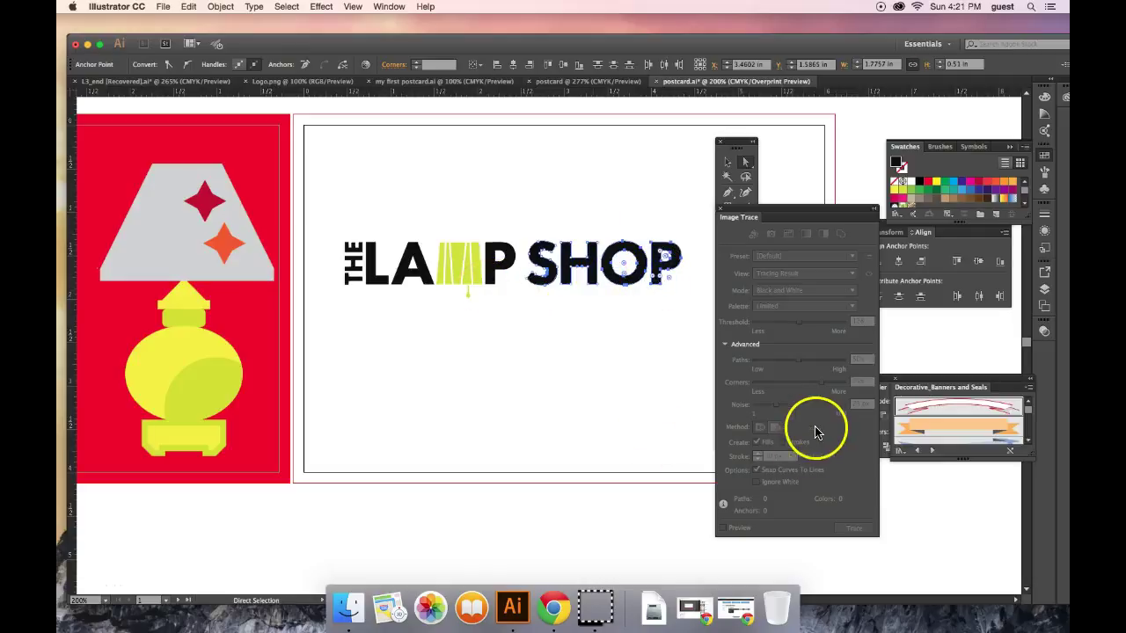
click(499, 349)
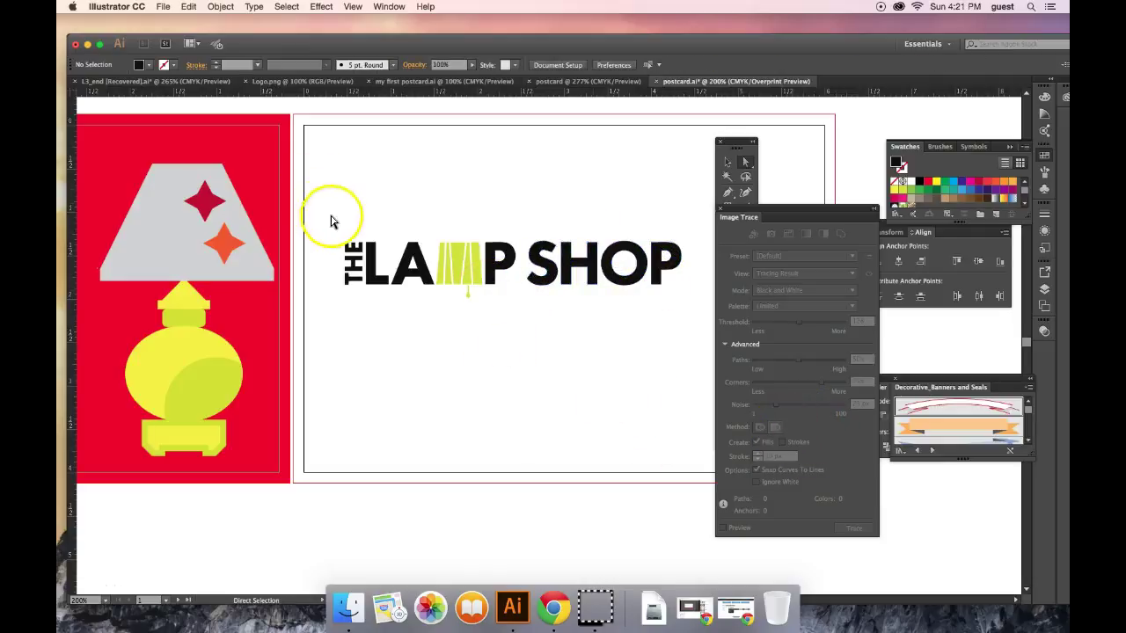
- Select the whole expanded logo and move it from the second artboard to the top of the red artboard, above the lamps
drag(327, 216, 737, 340)
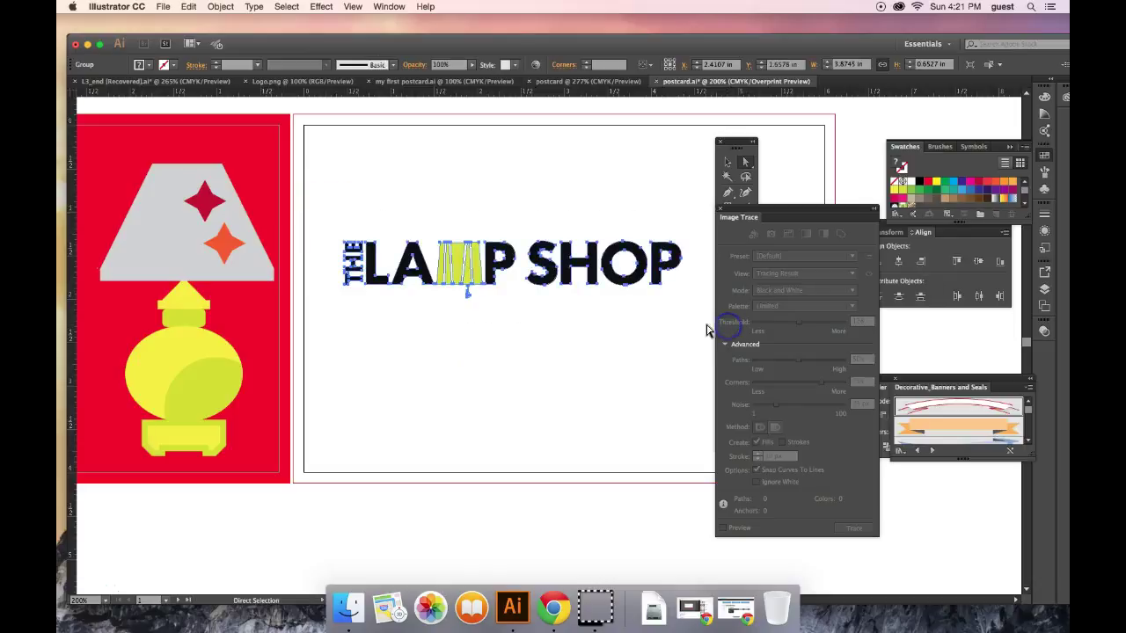
click(220, 6)
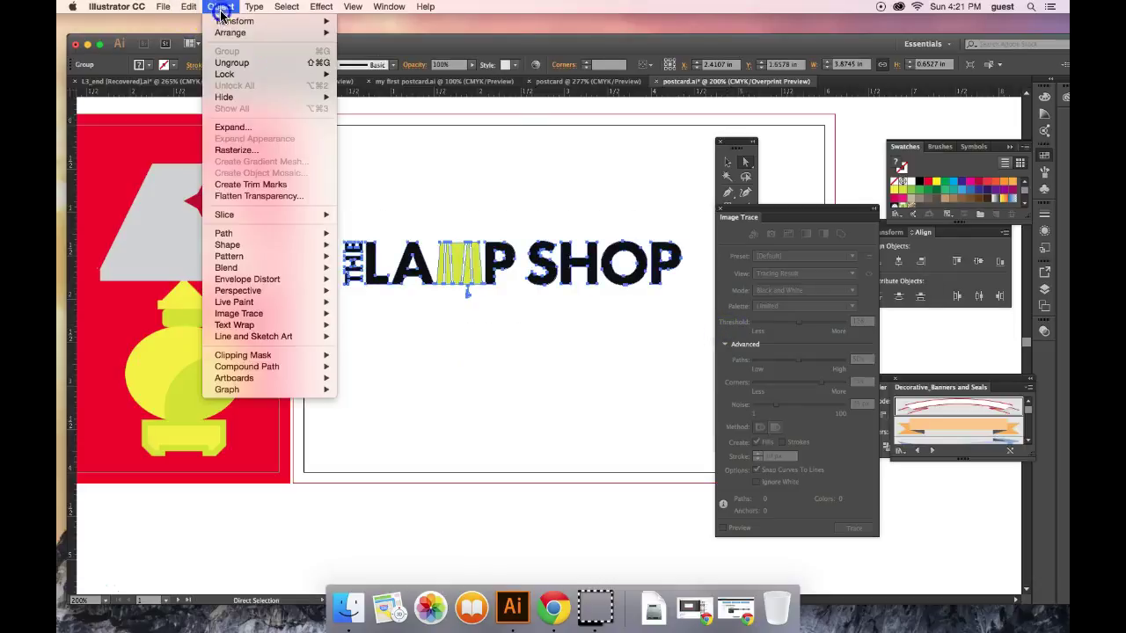
mouse_move(236, 80)
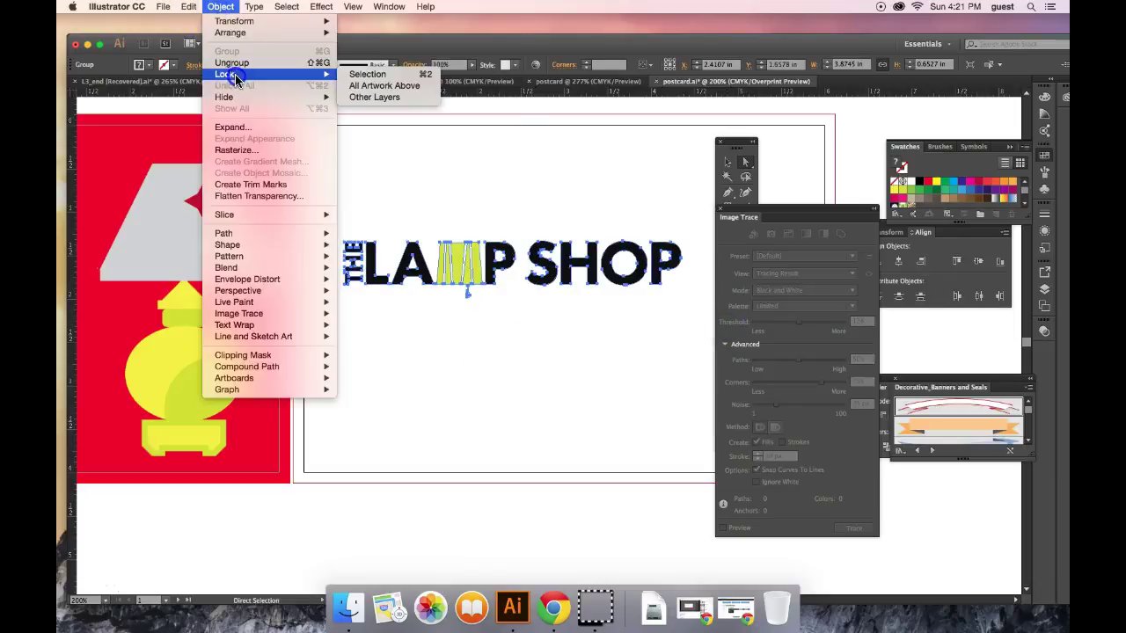
click(602, 197)
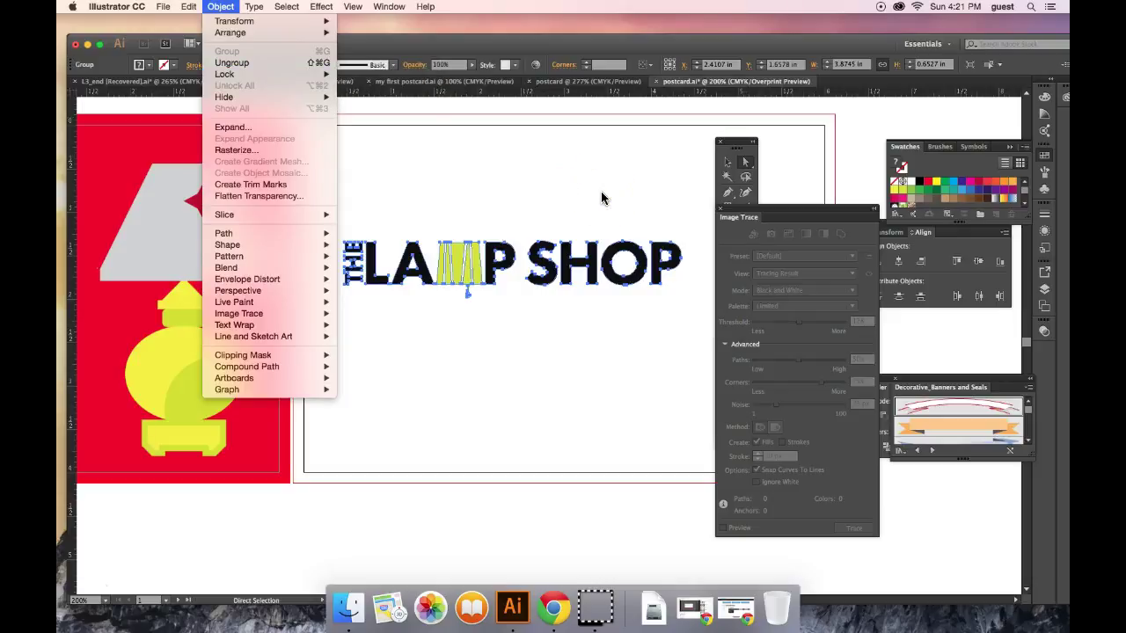
key(super+minus)
key(super+minus)
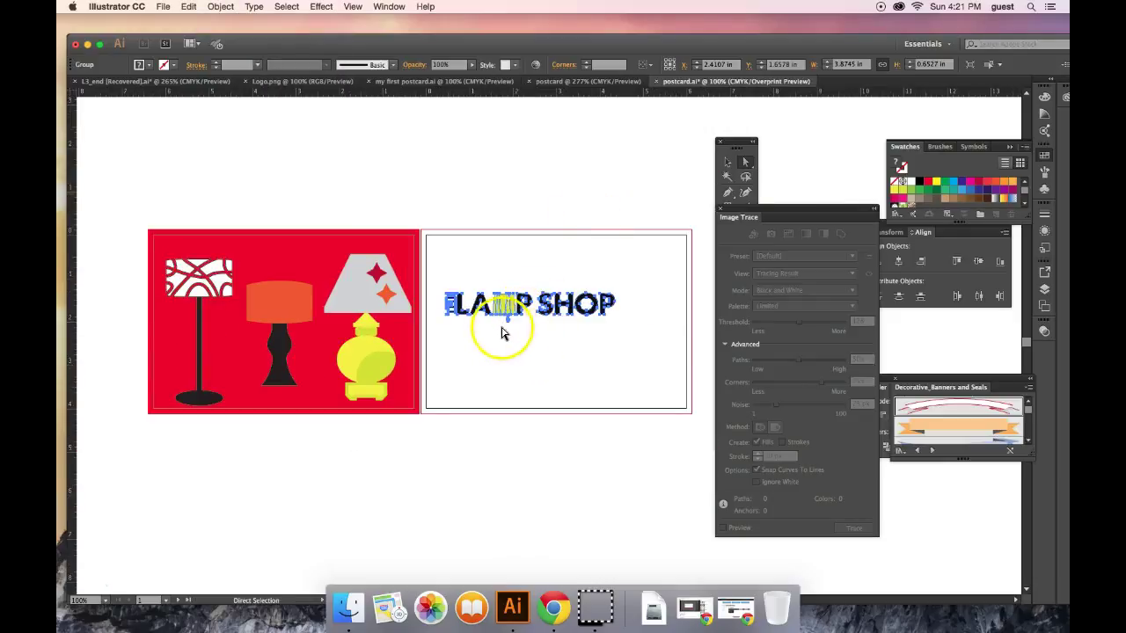
click(728, 162)
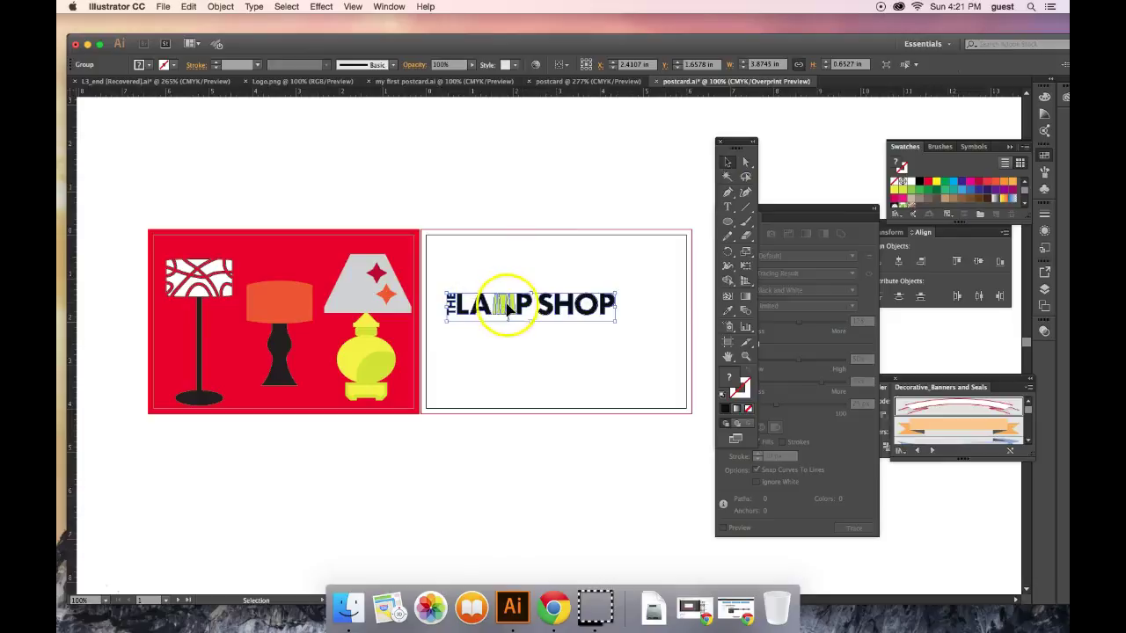
drag(513, 302, 284, 251)
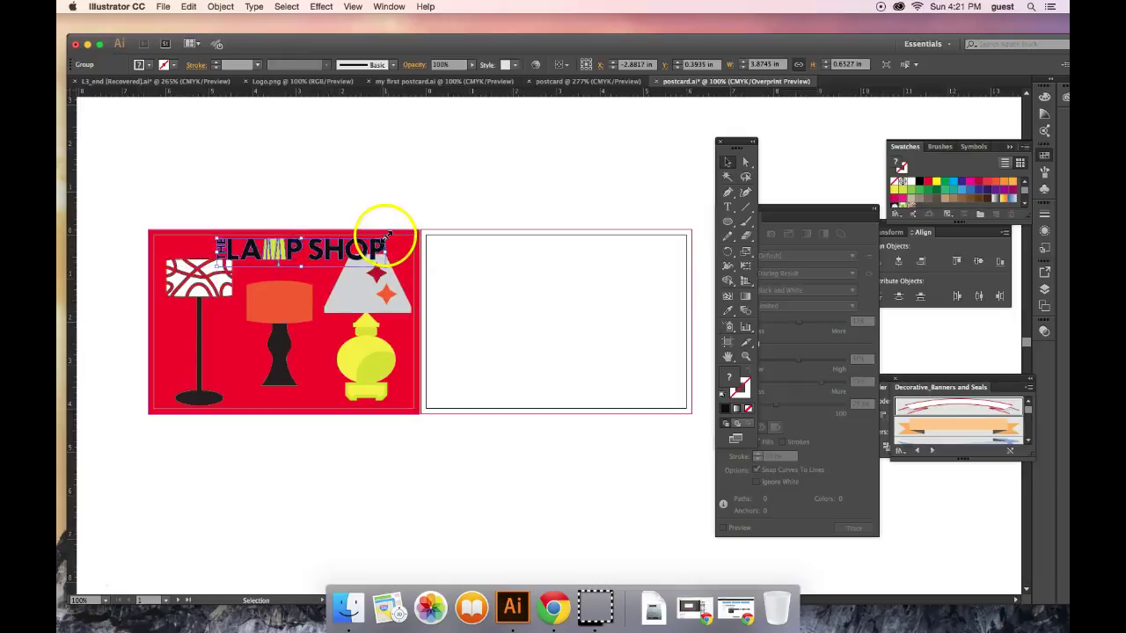
- Scale the logo to about 2.31 × 0.39 in, position it above the orange lamp and deselect it
drag(388, 235, 314, 247)
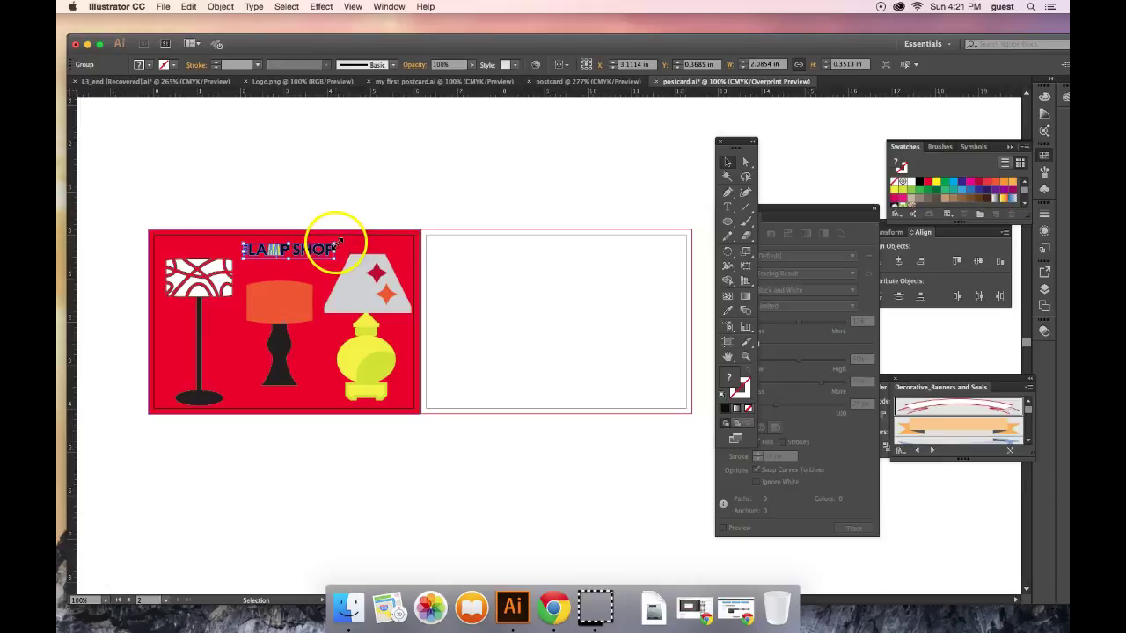
mouse_move(339, 242)
mouse_down()
mouse_move(310, 250)
mouse_move(319, 248)
mouse_up()
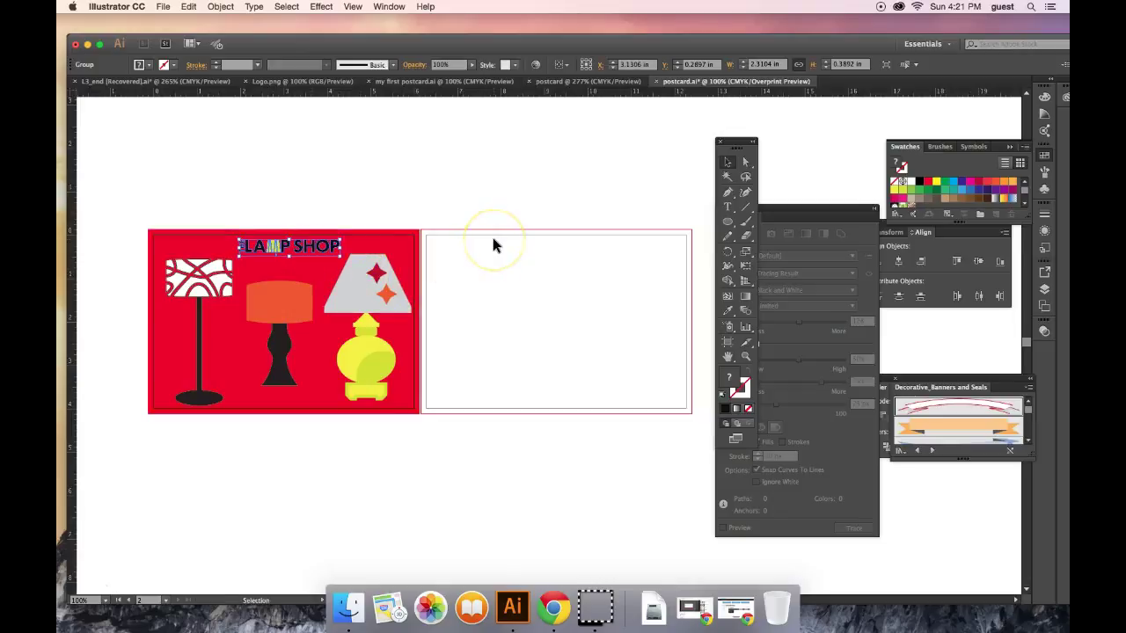
click(466, 261)
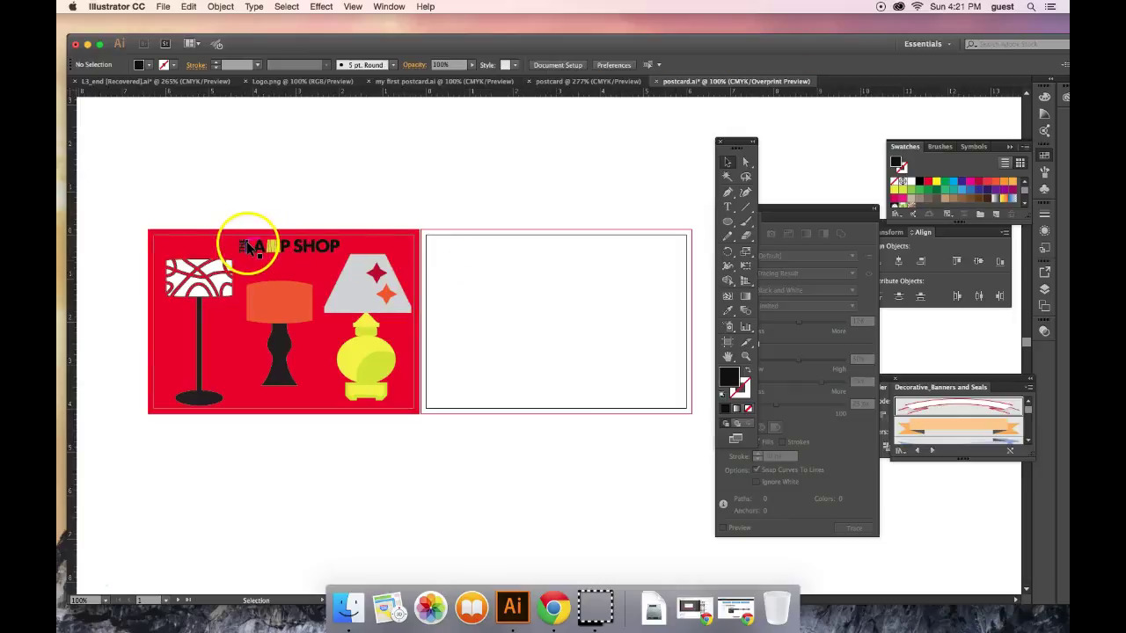
- Undo the accidental shift of the red background rectangle behind the logo
drag(236, 242, 249, 247)
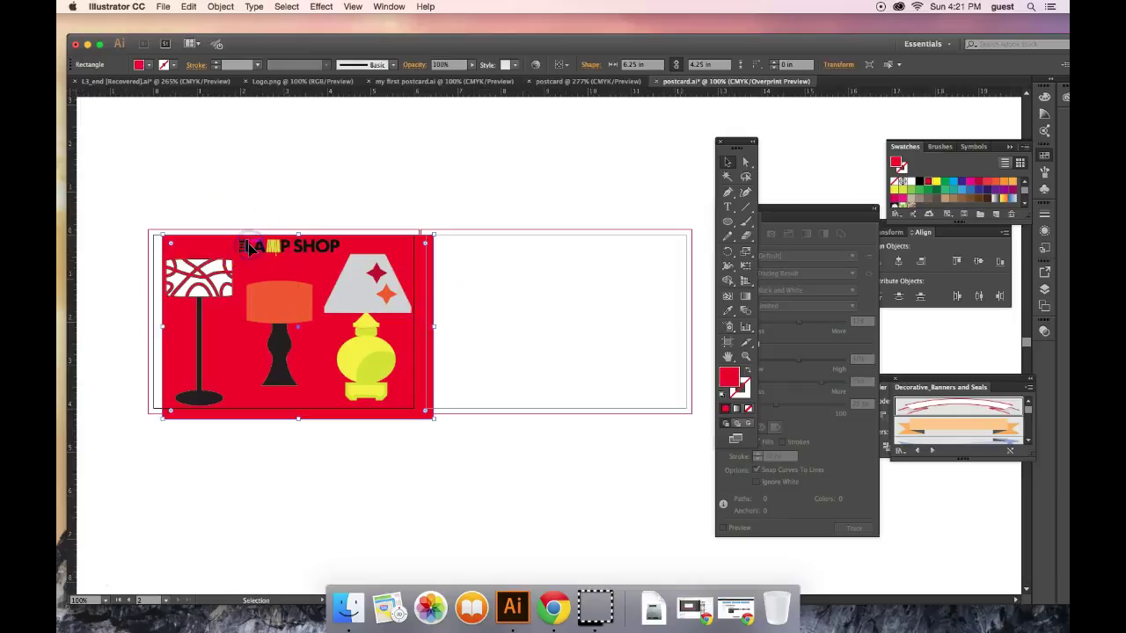
key(super+z)
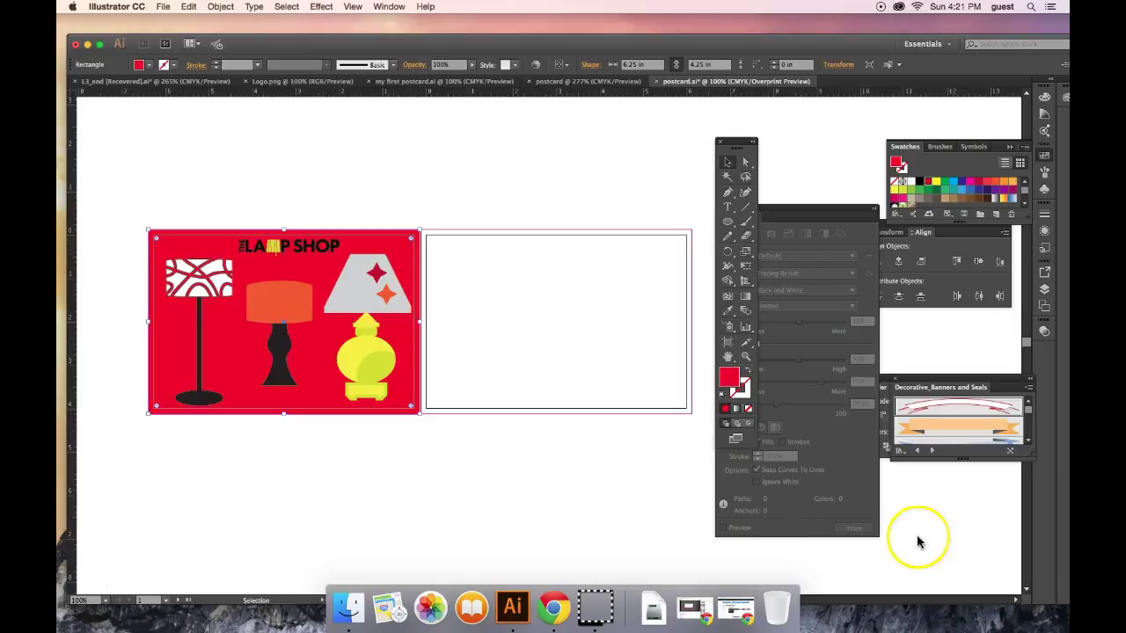
- Fill the final P of SHOP in the logo with white
click(746, 357)
click(253, 250)
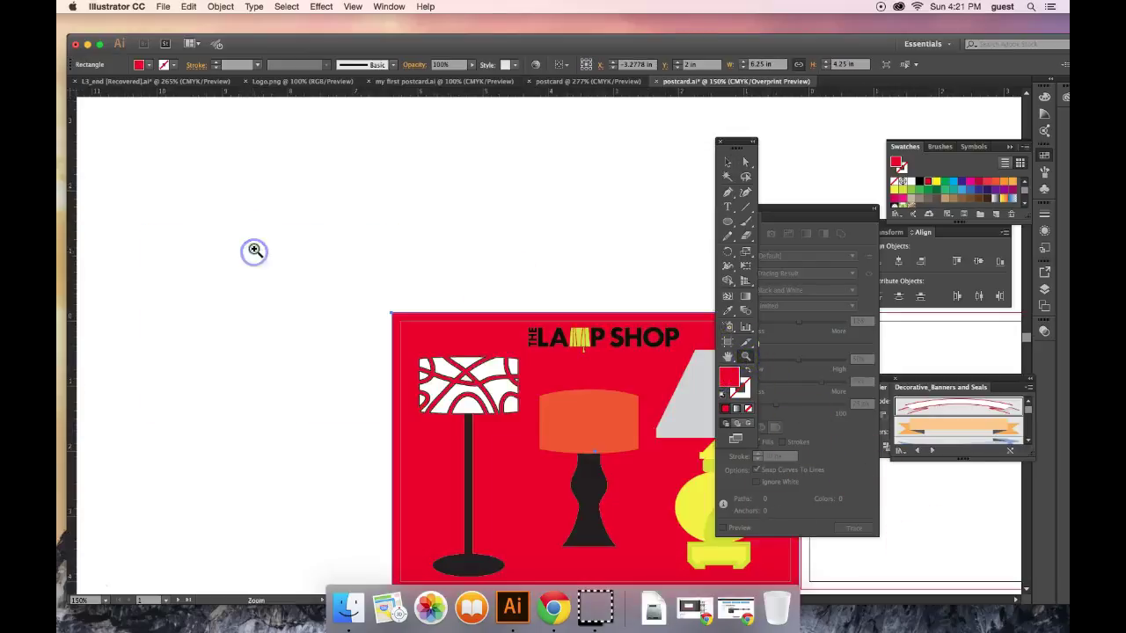
click(619, 361)
click(568, 327)
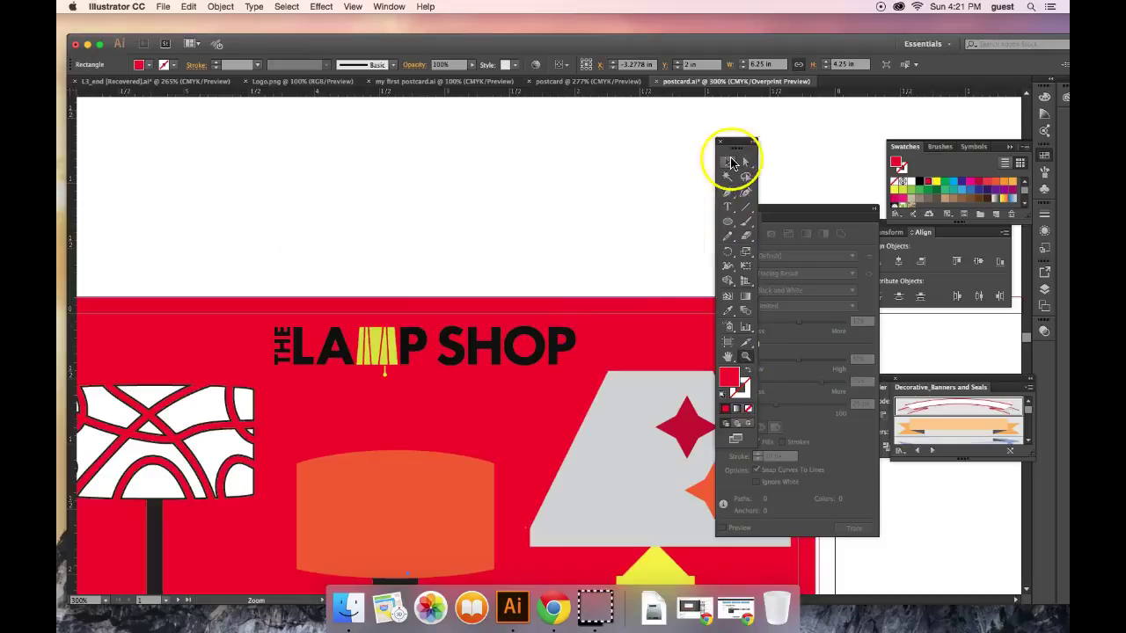
click(727, 163)
click(574, 346)
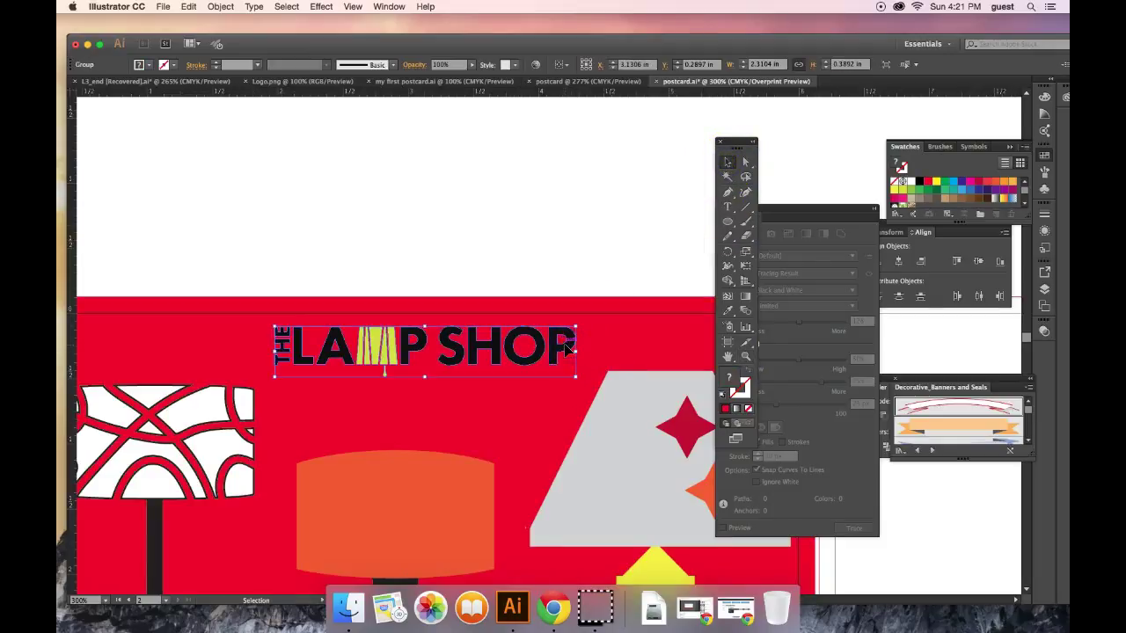
click(671, 234)
click(745, 161)
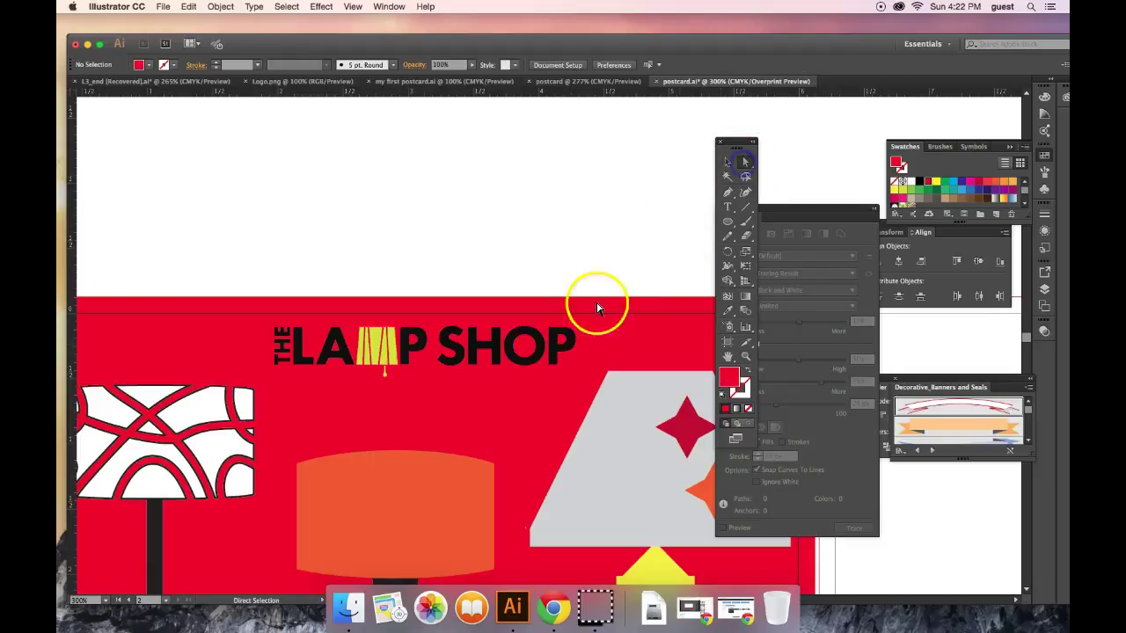
click(558, 338)
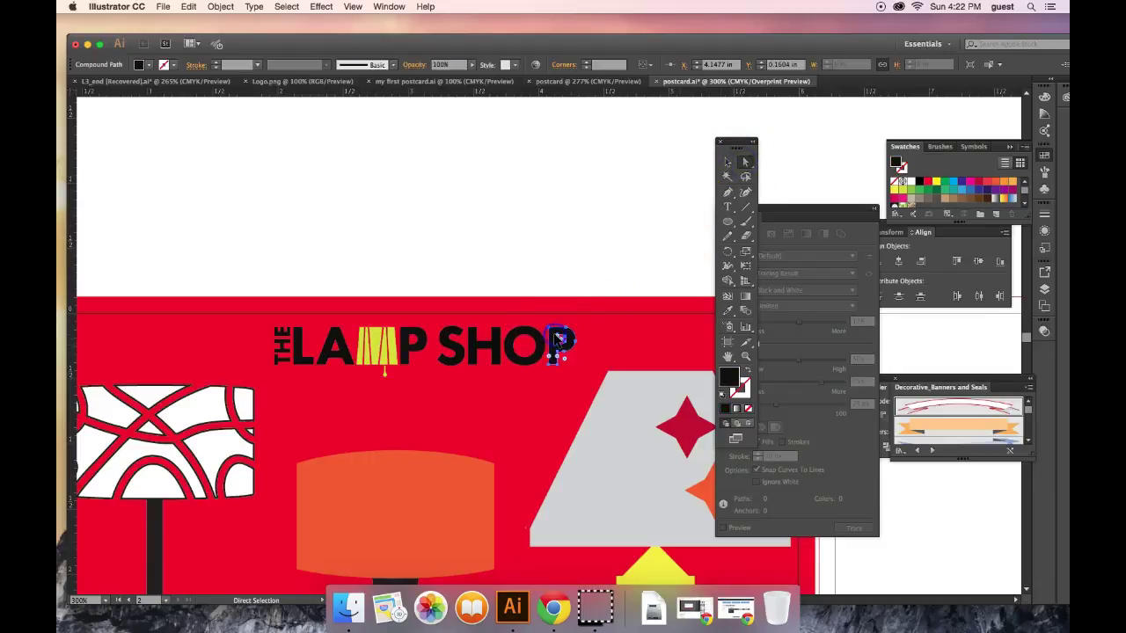
click(139, 64)
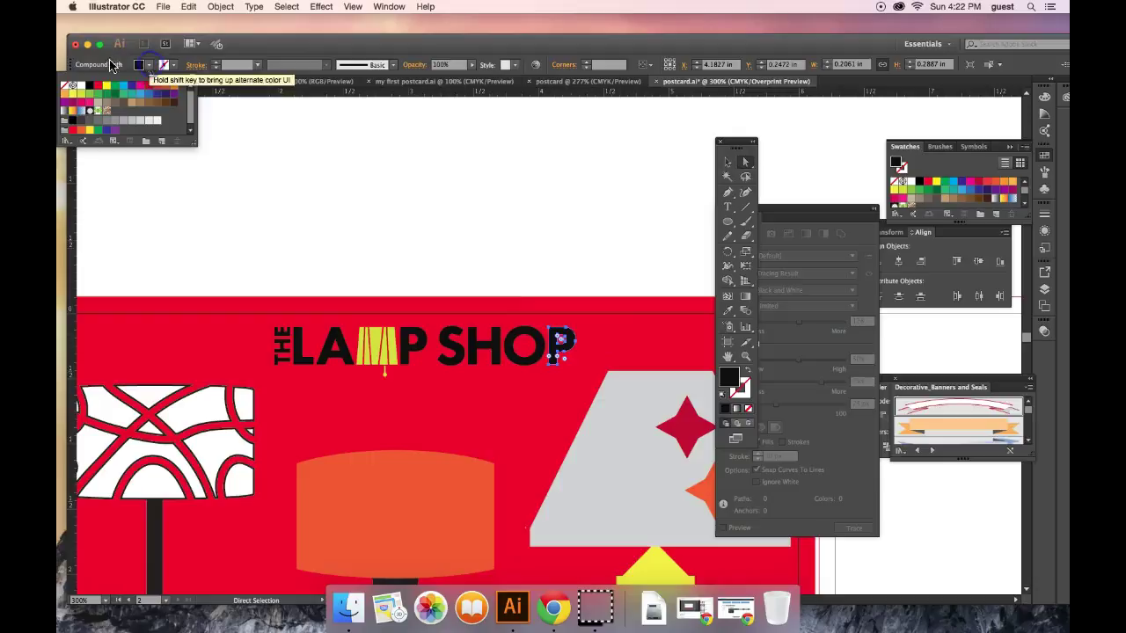
click(85, 84)
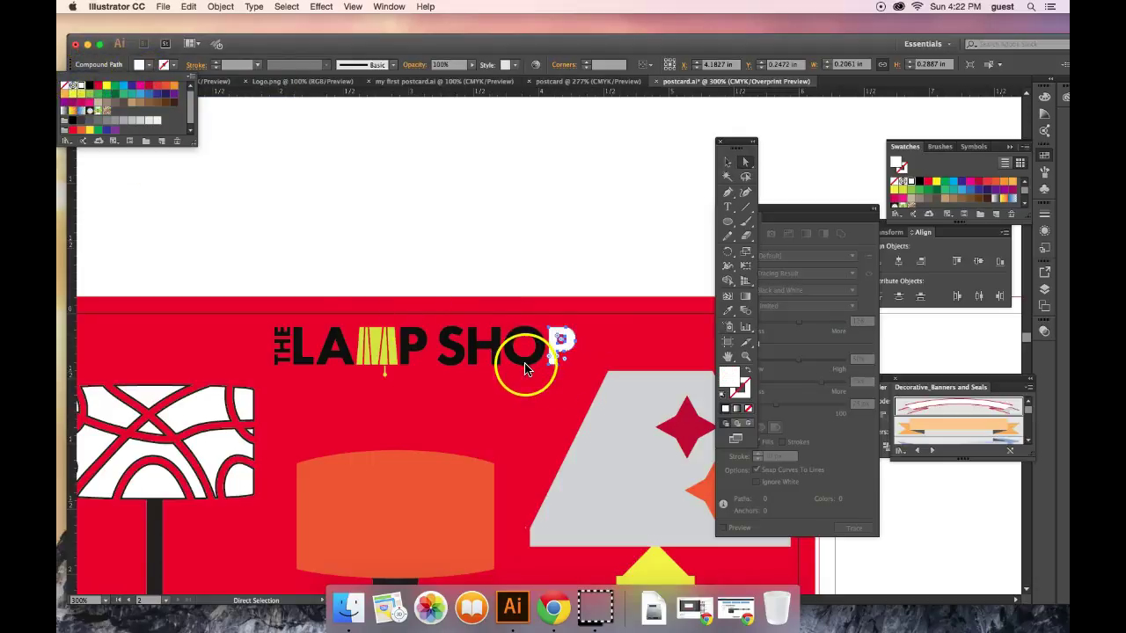
- Try to select all the remaining black letters of the logo together, from the O of SHOP back to THE
click(525, 368)
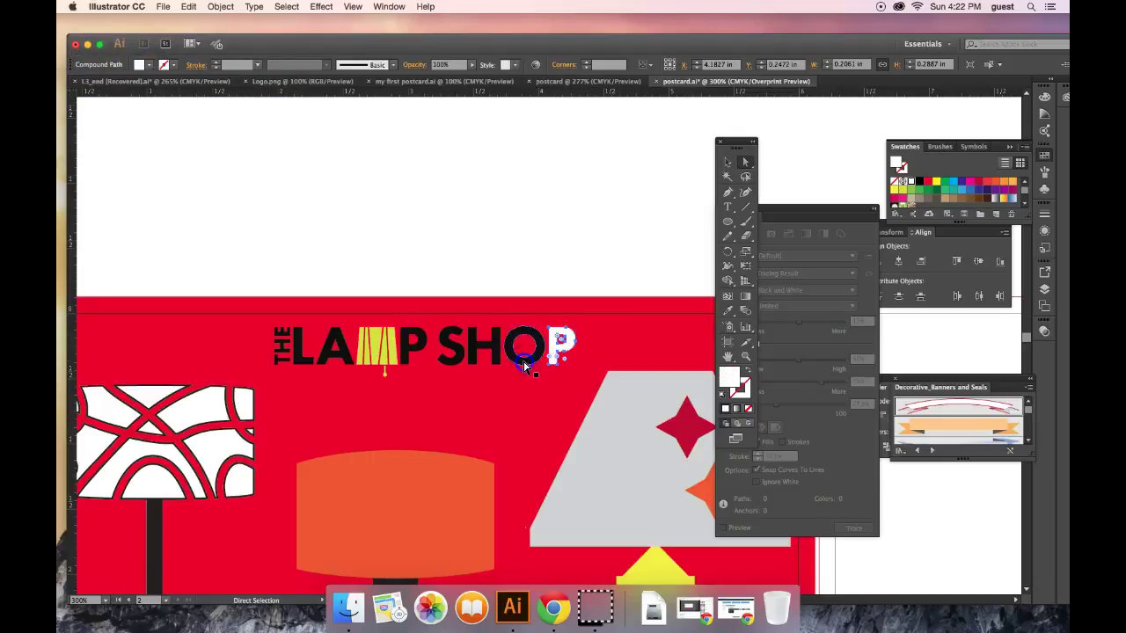
click(526, 364)
shift+click(475, 344)
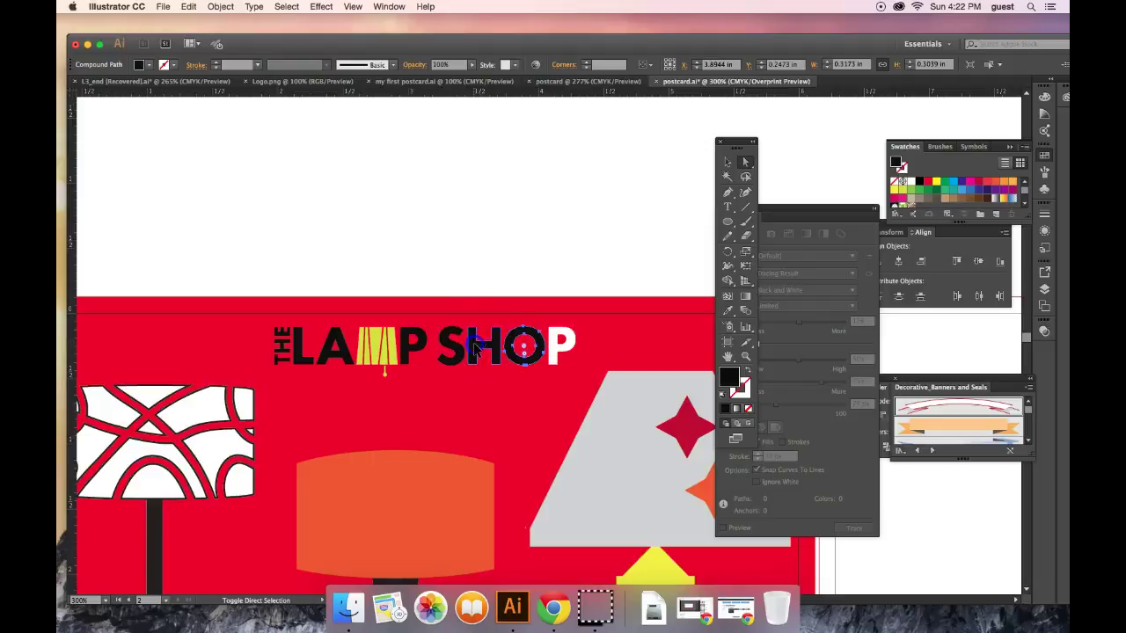
shift+click(454, 349)
shift+click(414, 344)
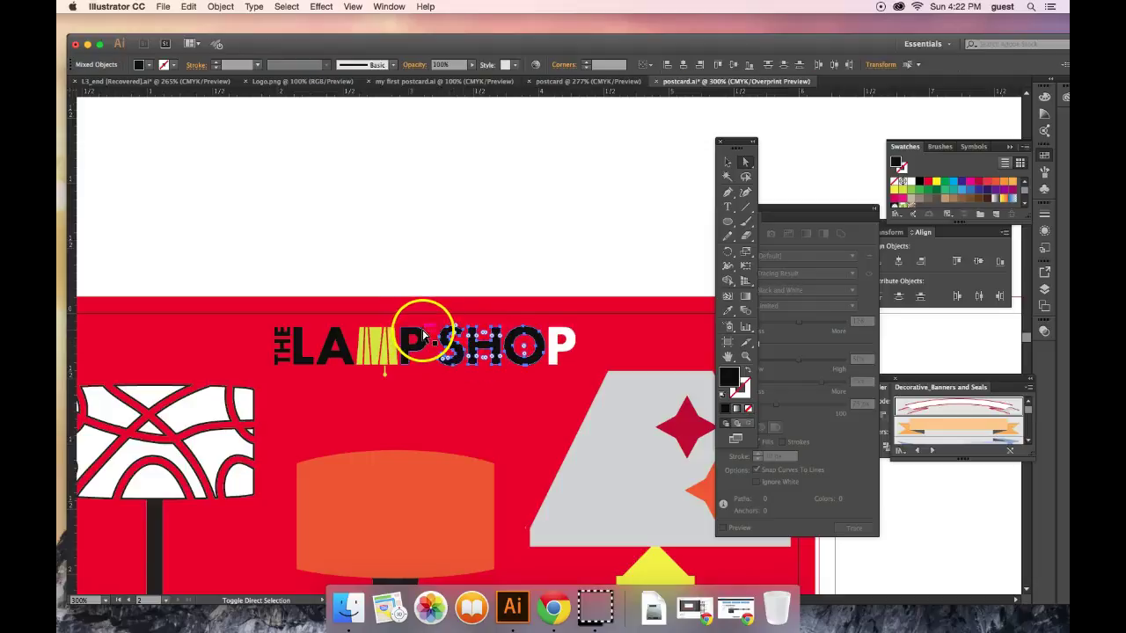
shift+click(352, 341)
shift+click(330, 339)
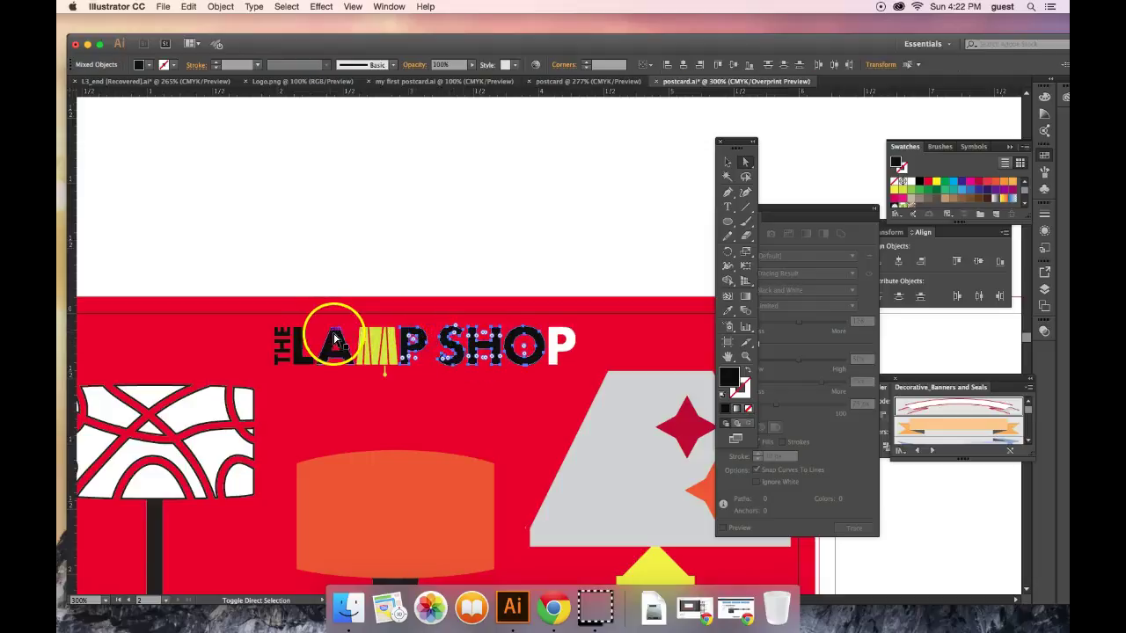
shift+click(295, 334)
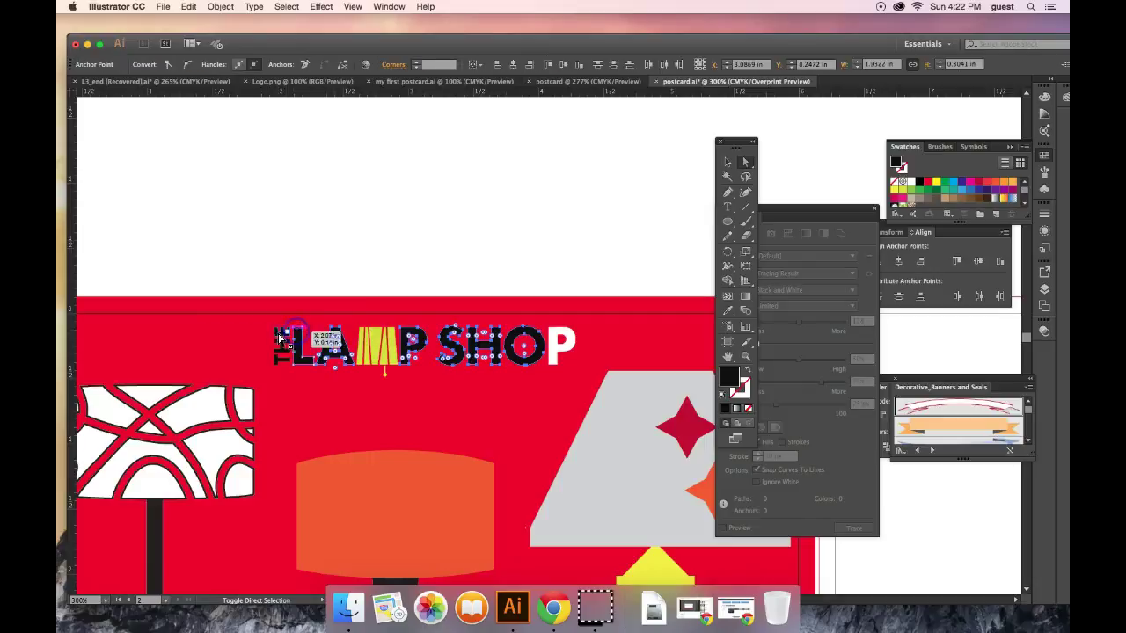
shift+click(282, 343)
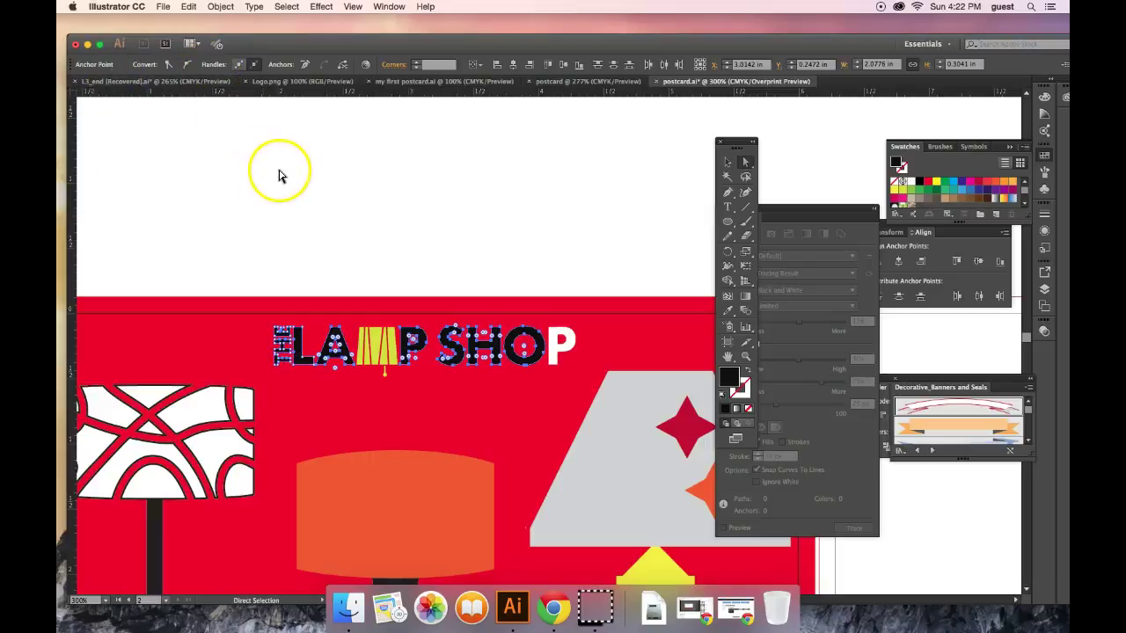
click(728, 162)
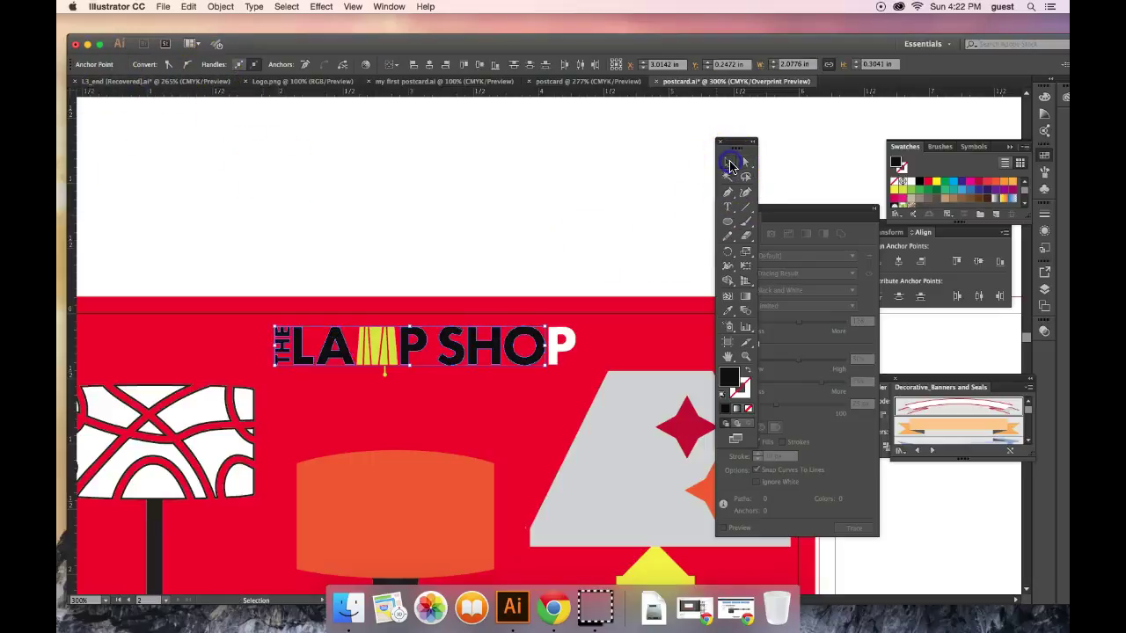
click(502, 111)
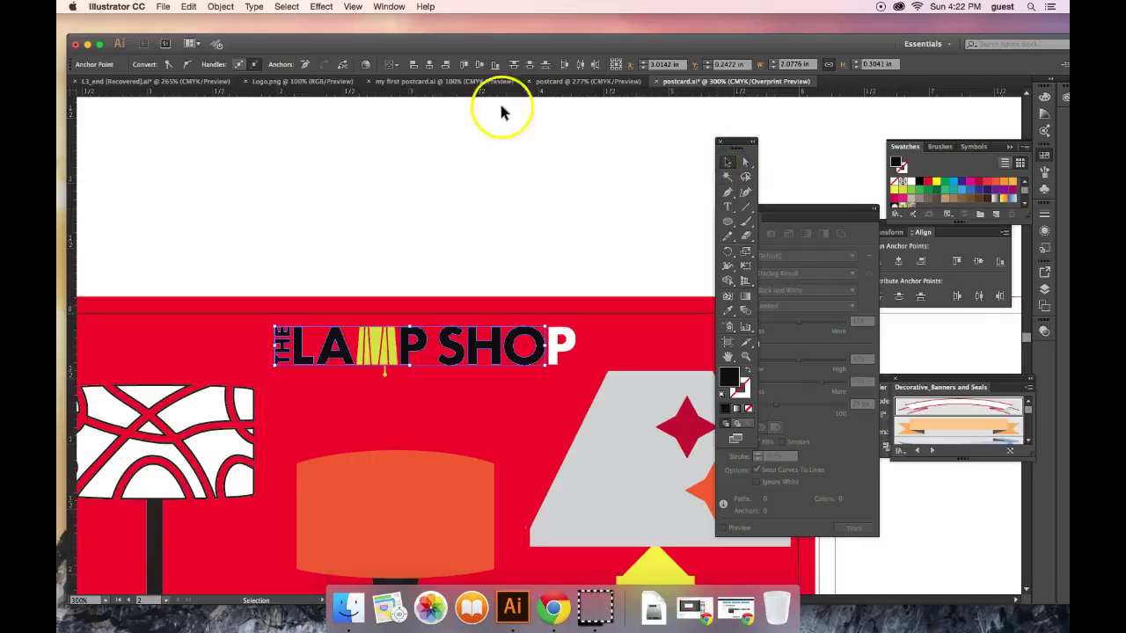
click(594, 274)
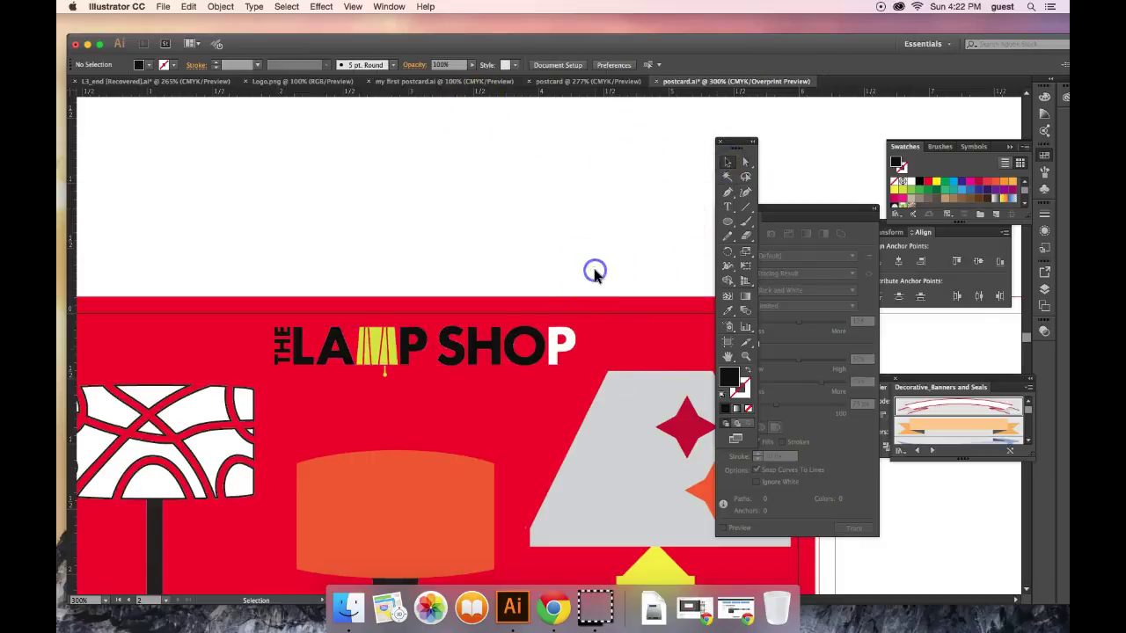
- Fill the S, H and O of SHOP and the P of LAMP in the logo with white
click(543, 349)
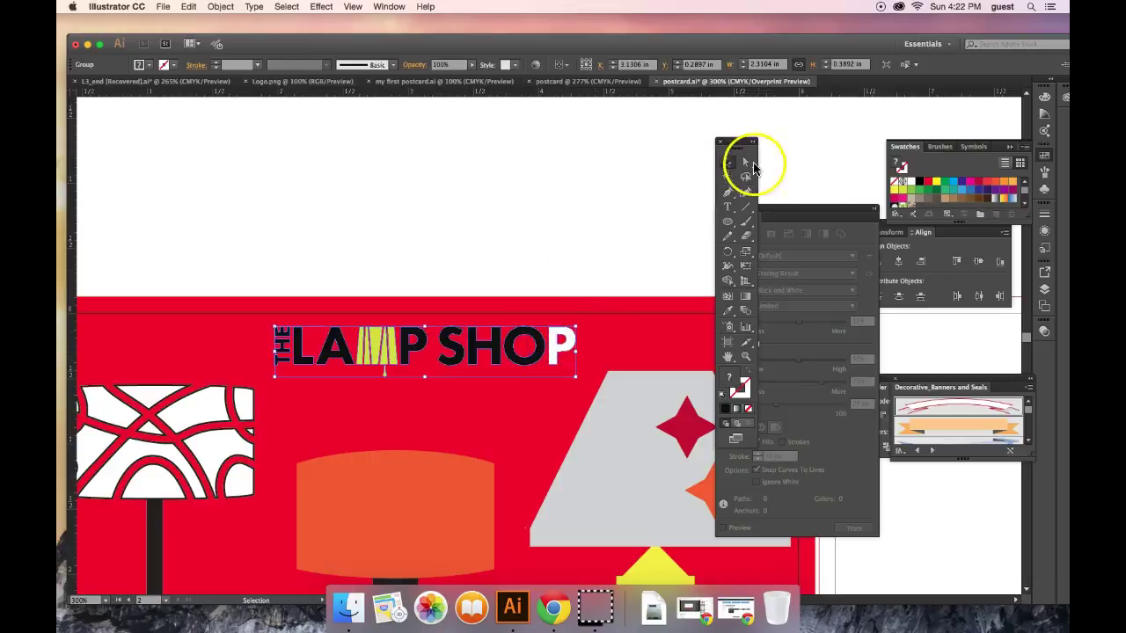
click(745, 162)
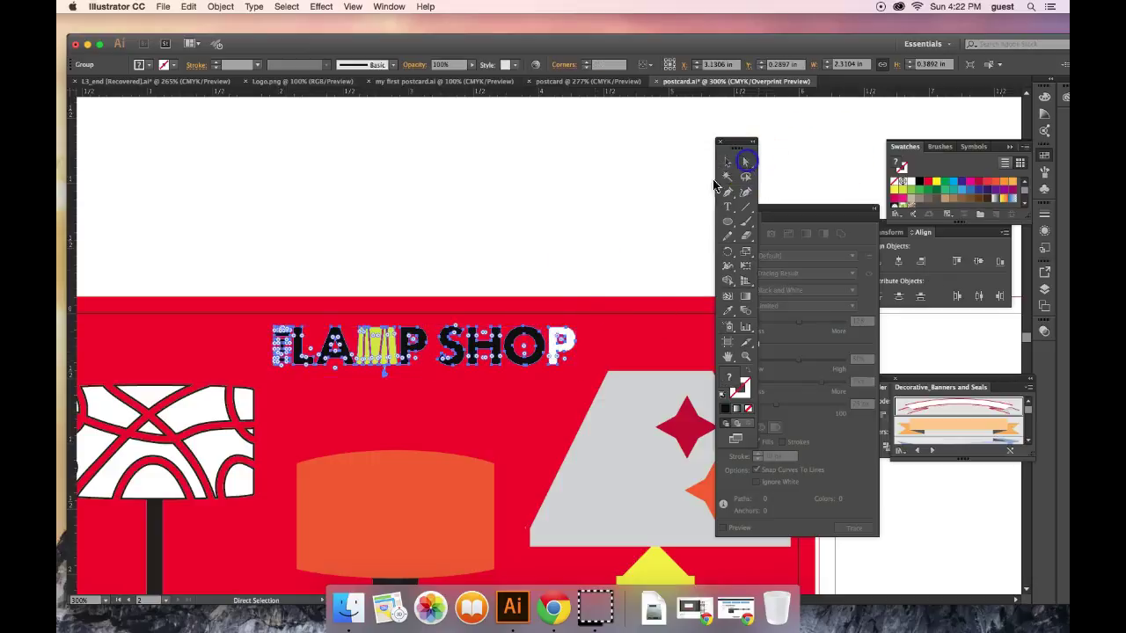
click(550, 273)
click(537, 343)
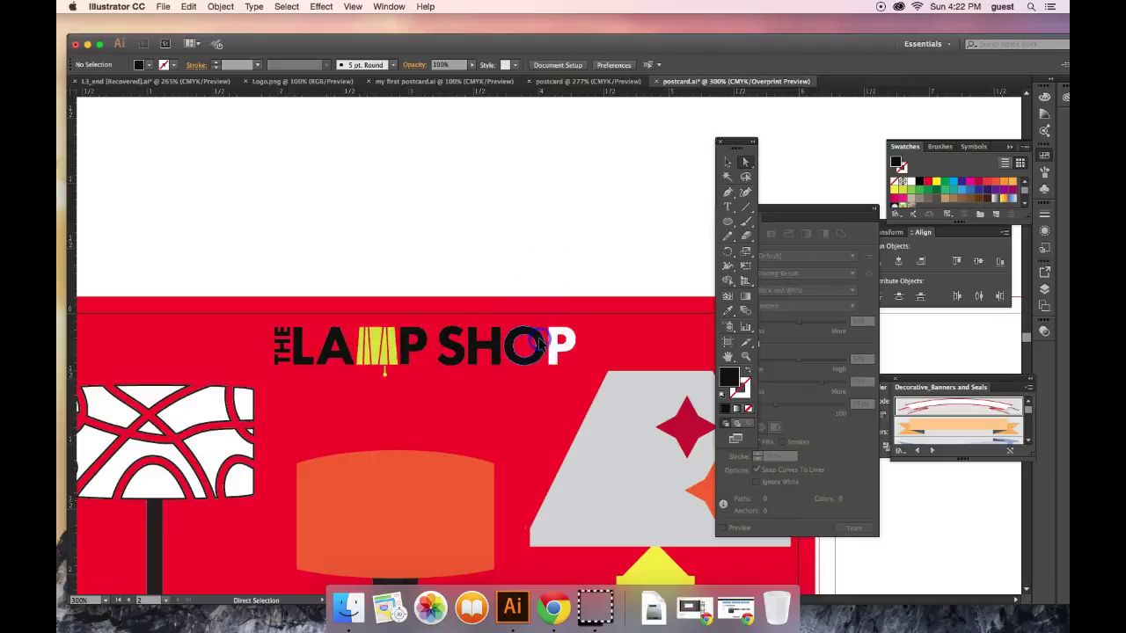
shift+click(495, 347)
shift+click(448, 346)
shift+click(424, 341)
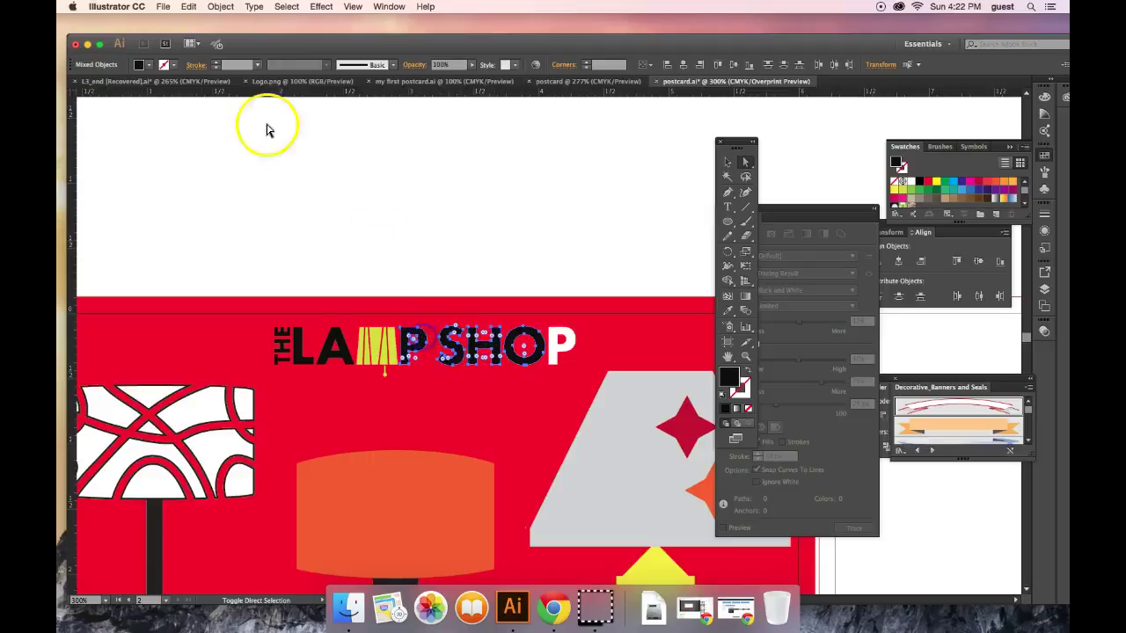
click(141, 65)
click(90, 95)
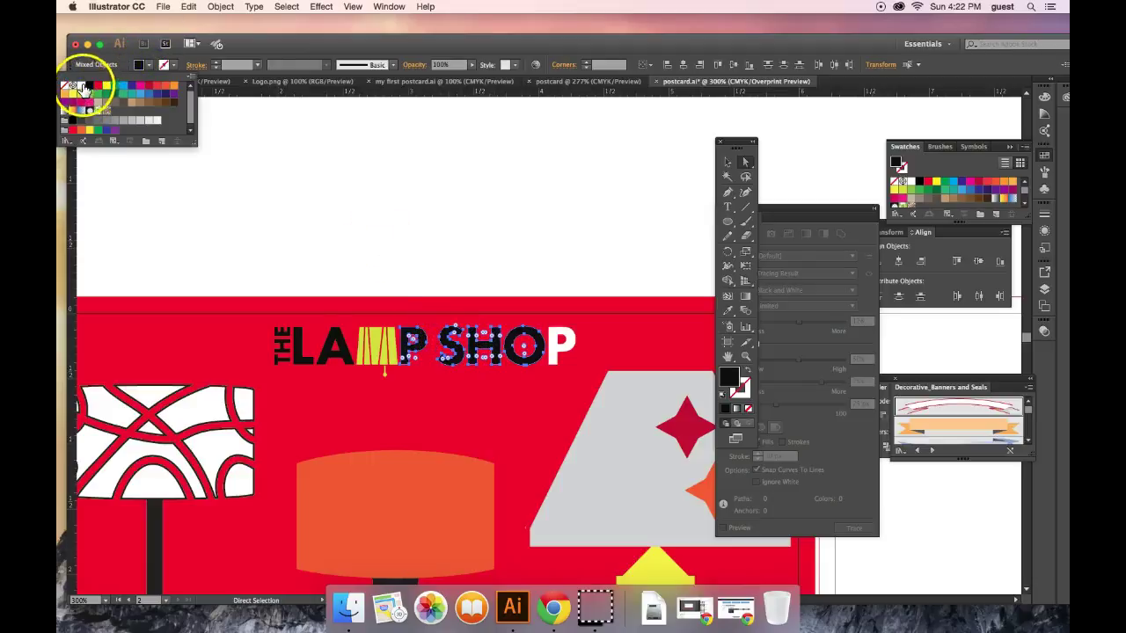
- Try to select the A and L of LAMP together with the letters of THE, and clear the selection
click(335, 339)
shift+click(335, 340)
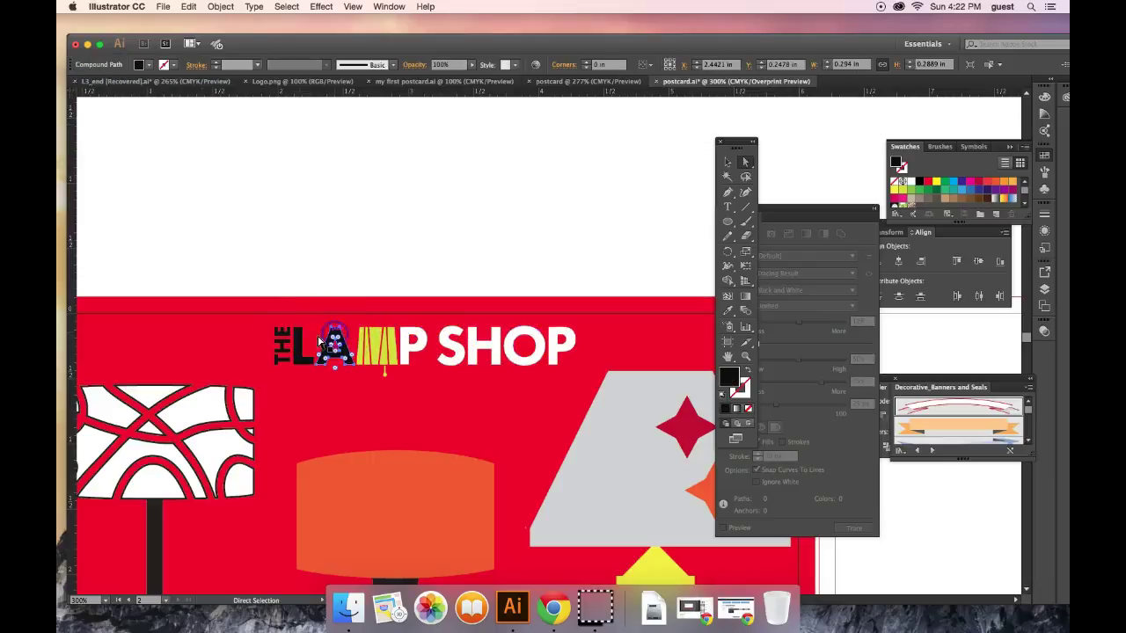
shift+click(297, 340)
shift+click(287, 345)
shift+click(297, 346)
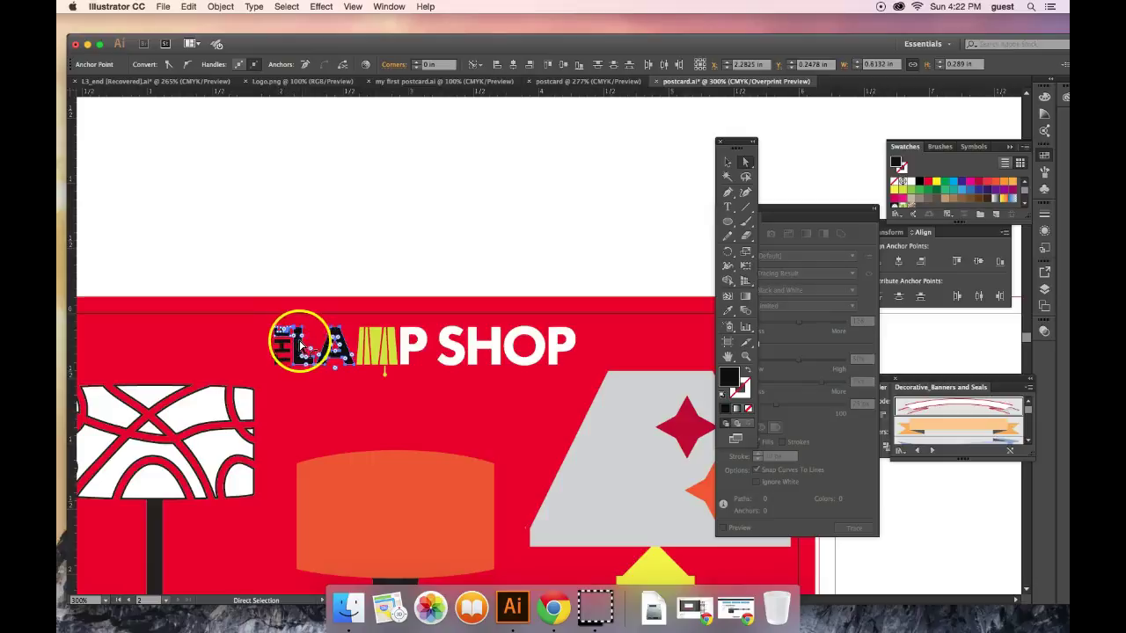
click(352, 276)
click(297, 345)
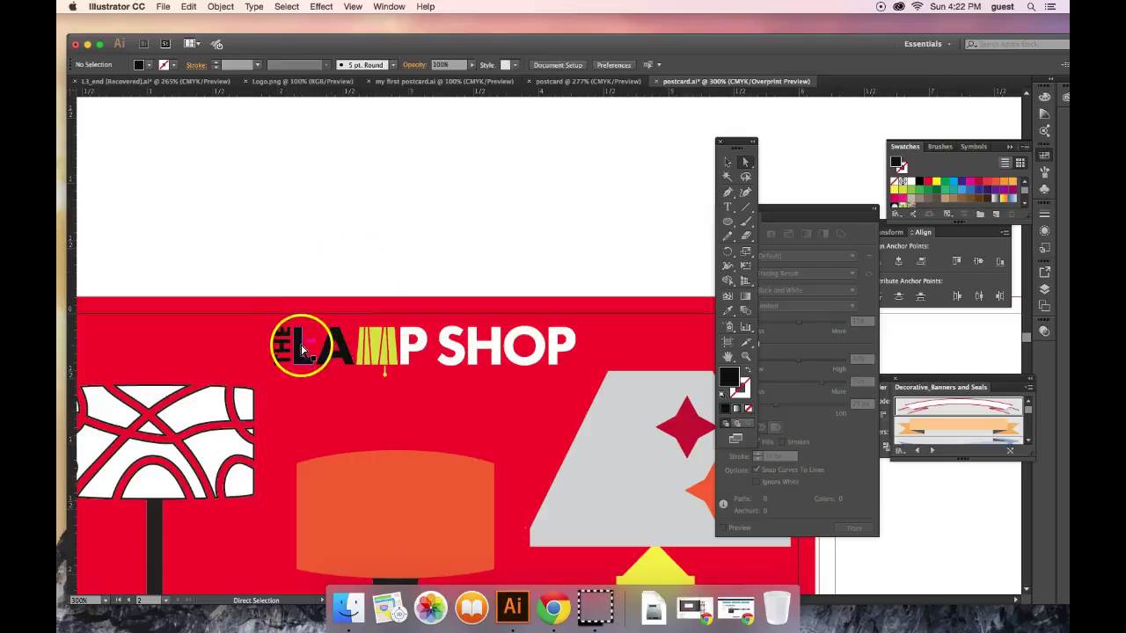
click(339, 331)
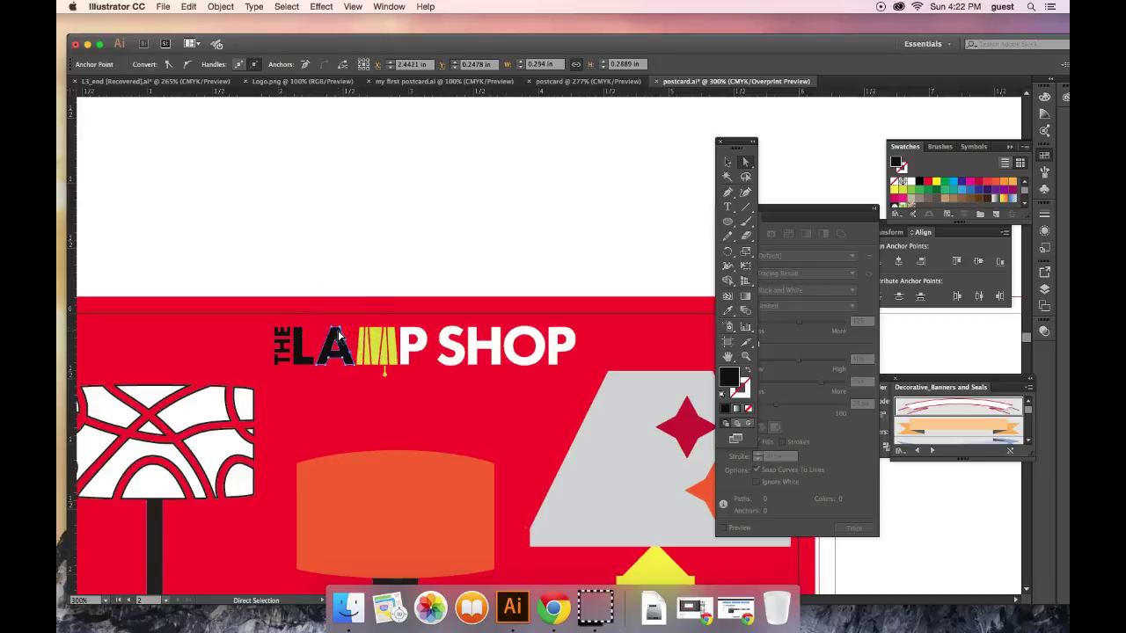
click(380, 256)
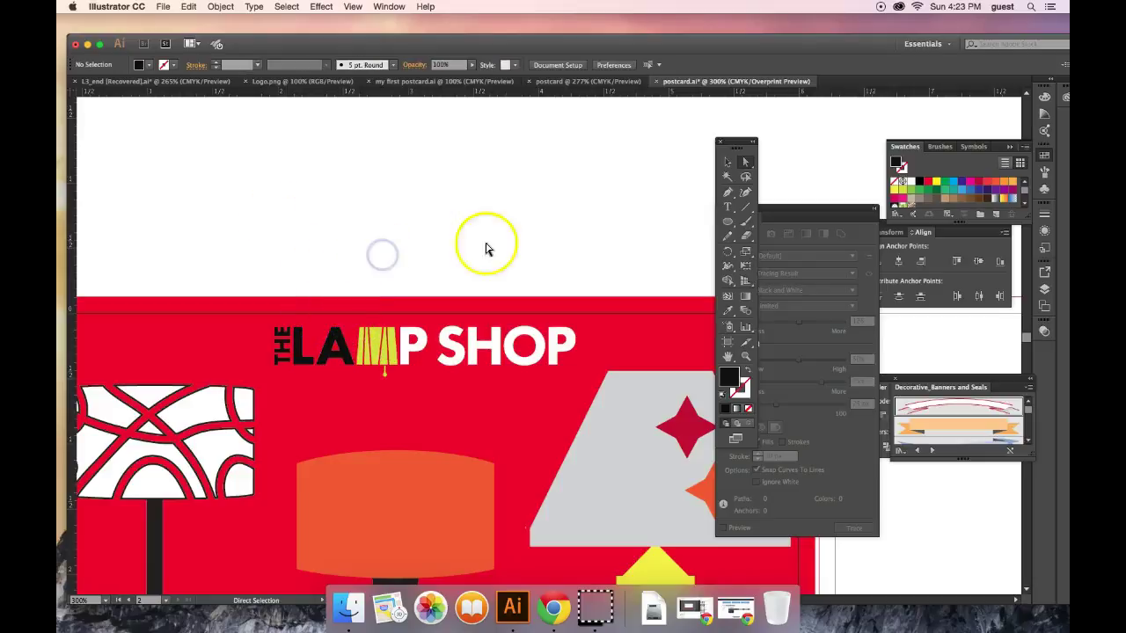
- Fill the A and the L of LAMP in the logo with white
click(727, 162)
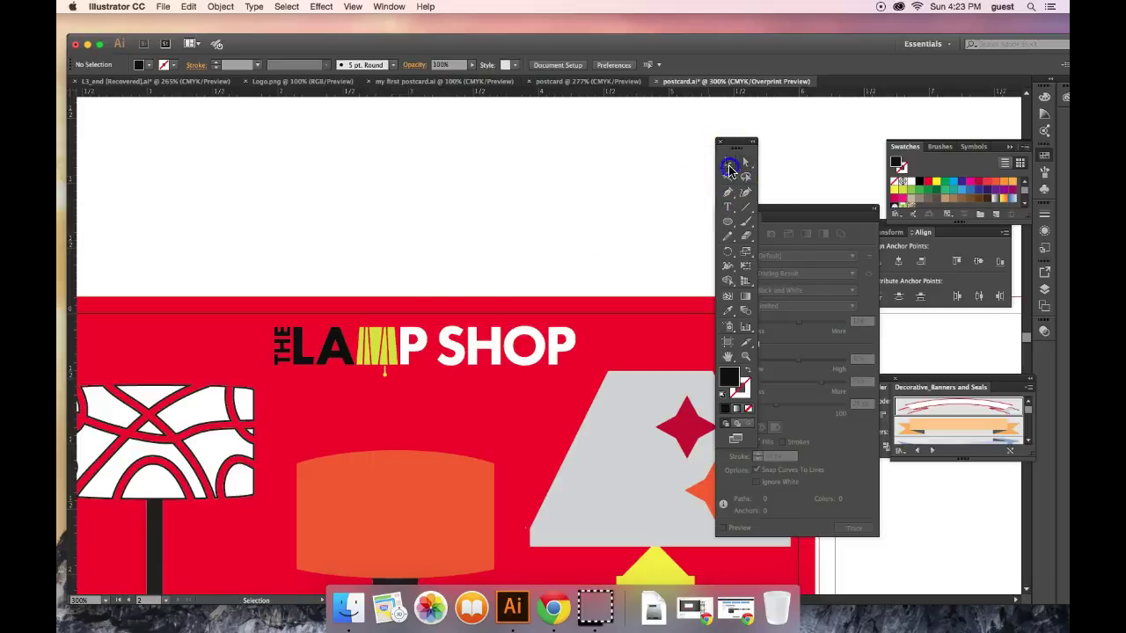
click(344, 353)
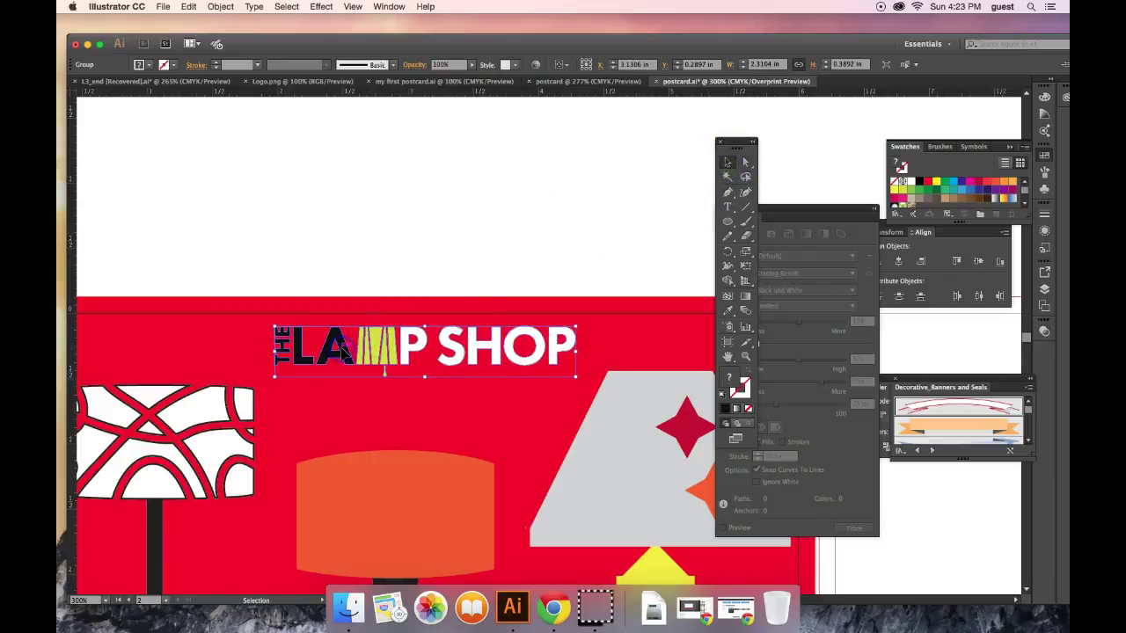
click(745, 162)
click(303, 351)
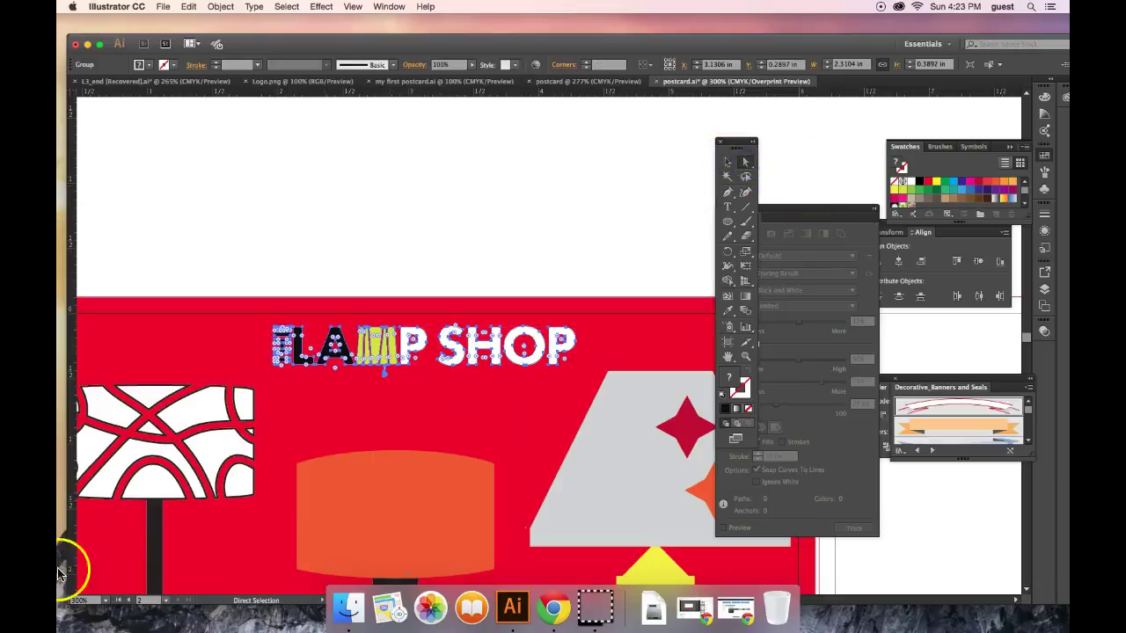
click(83, 578)
click(148, 71)
click(150, 65)
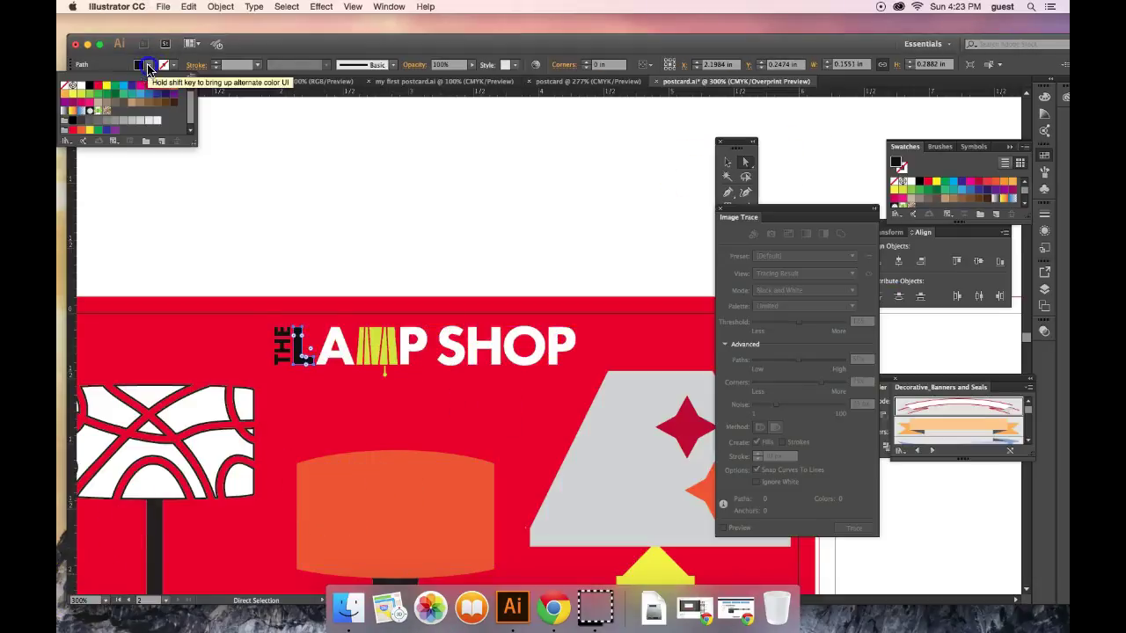
click(80, 86)
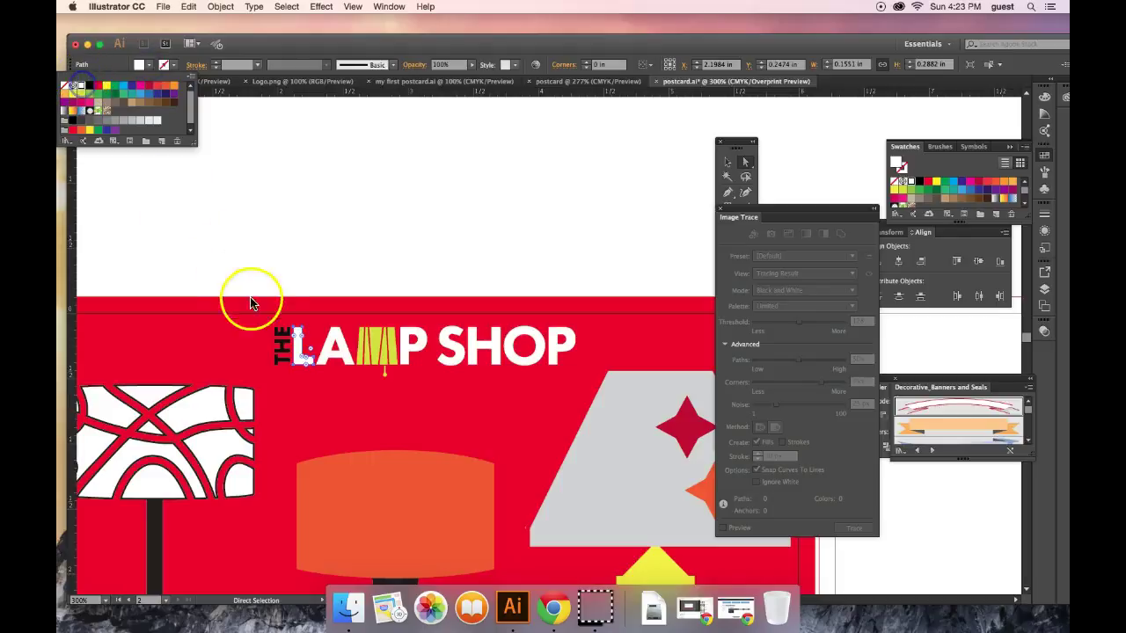
- Try to select the black letters of THE in the logo with the Direct Selection tool
click(286, 339)
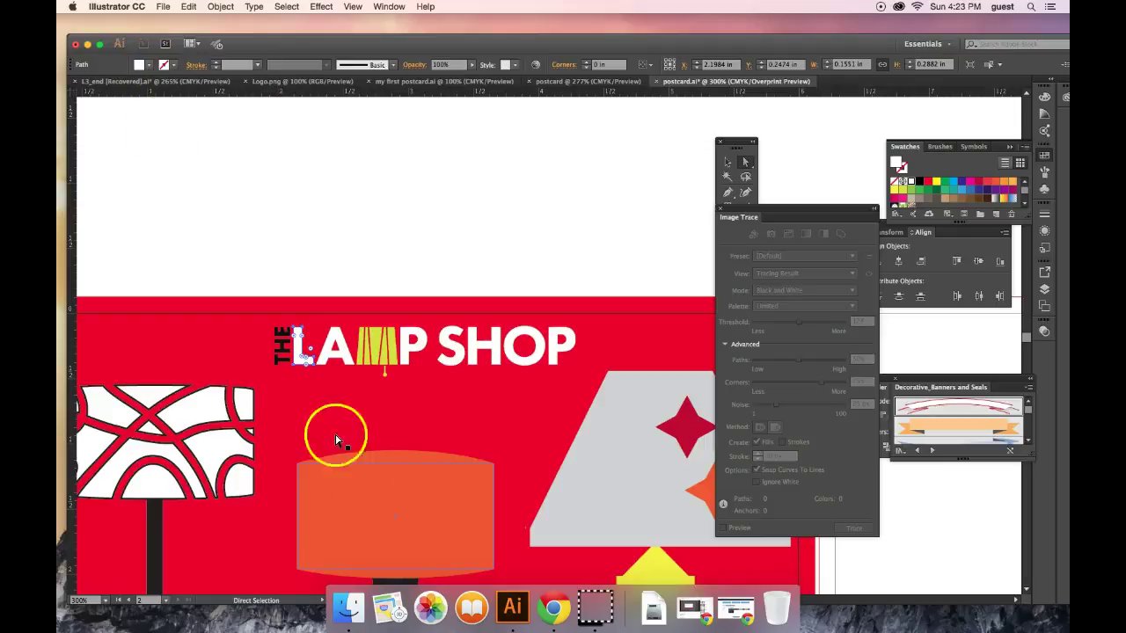
click(276, 363)
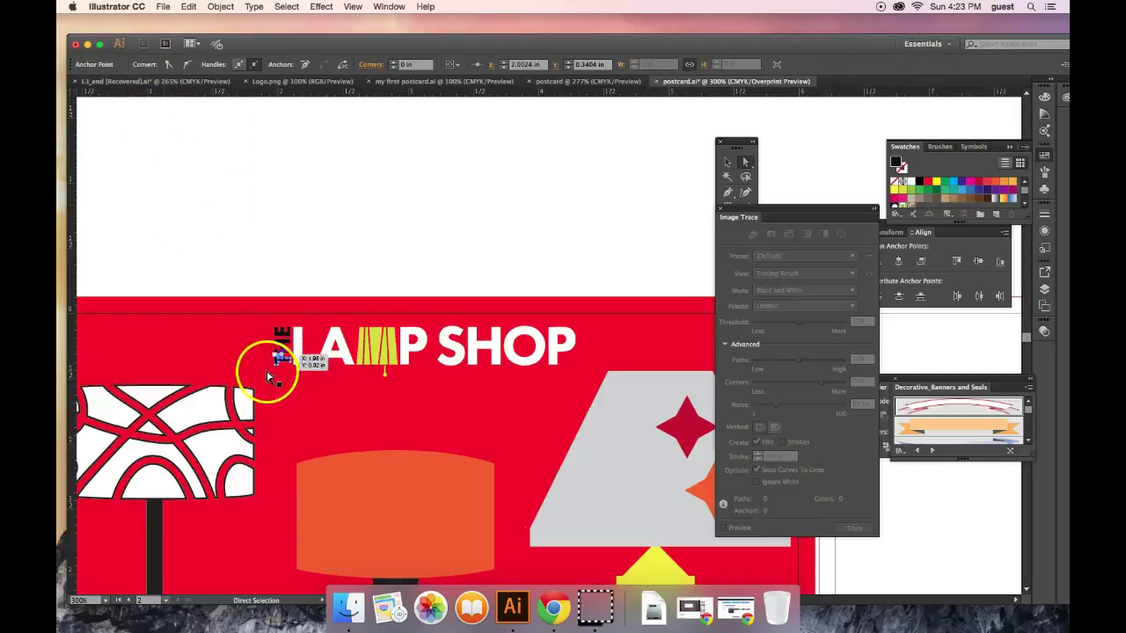
drag(277, 321, 280, 339)
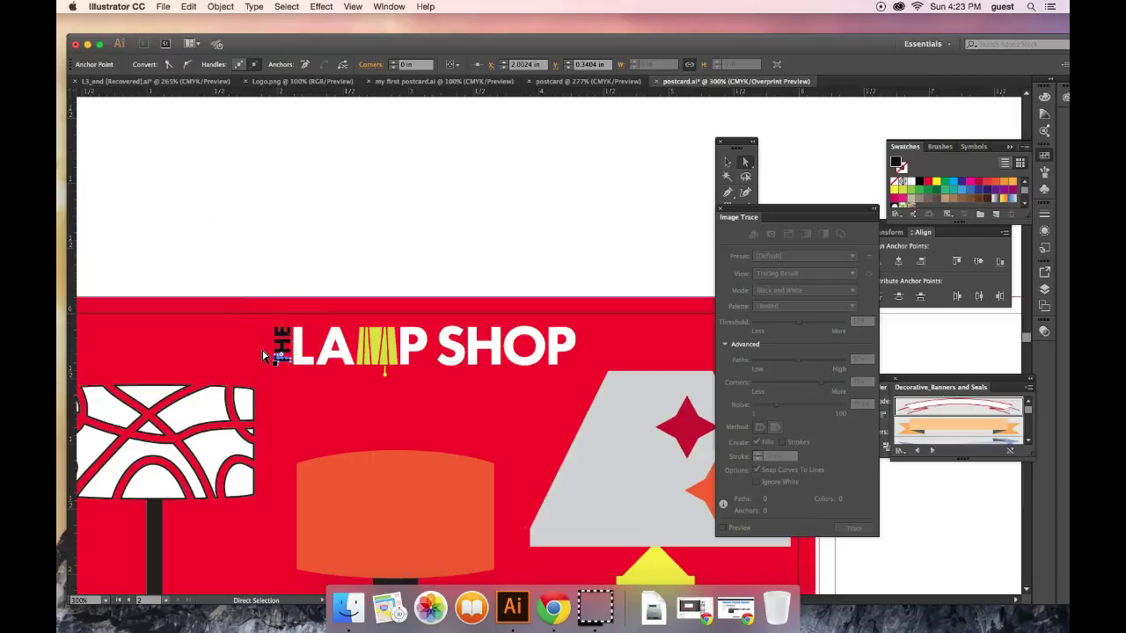
click(86, 585)
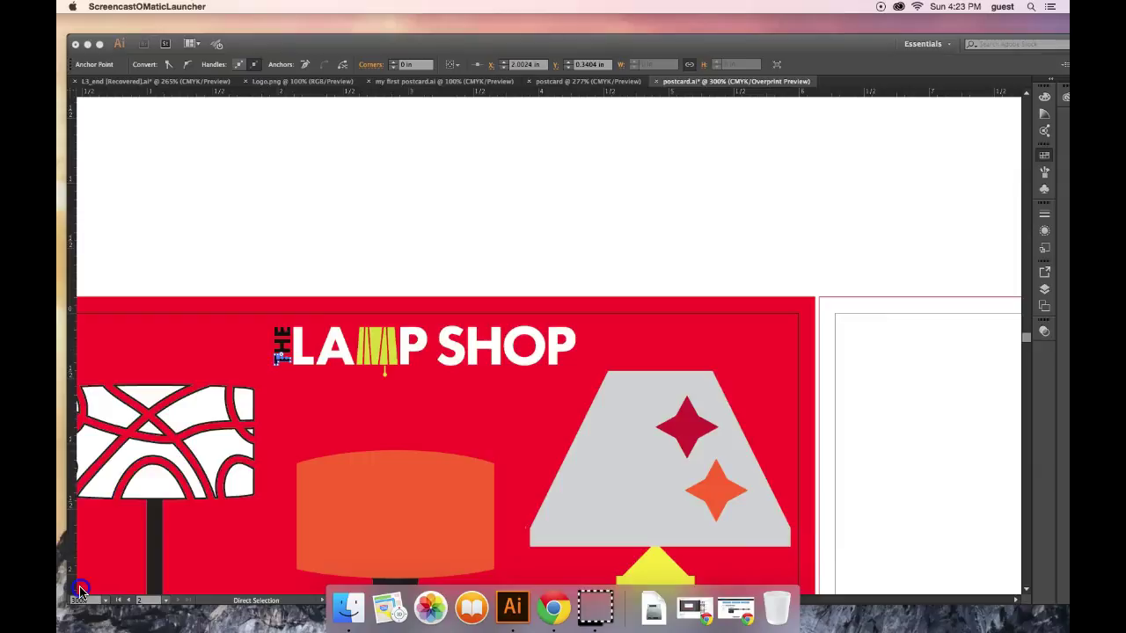
- Fill the remaining black letters of THE in the logo with white, finishing with the H and the T
drag(281, 340, 279, 349)
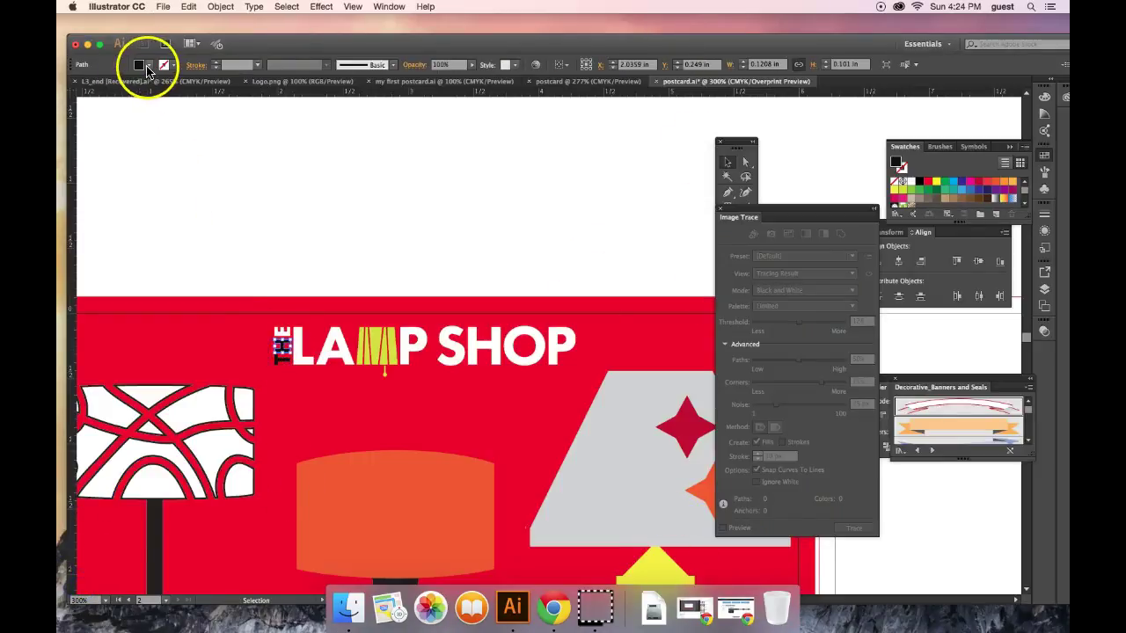
click(142, 68)
click(82, 86)
click(288, 364)
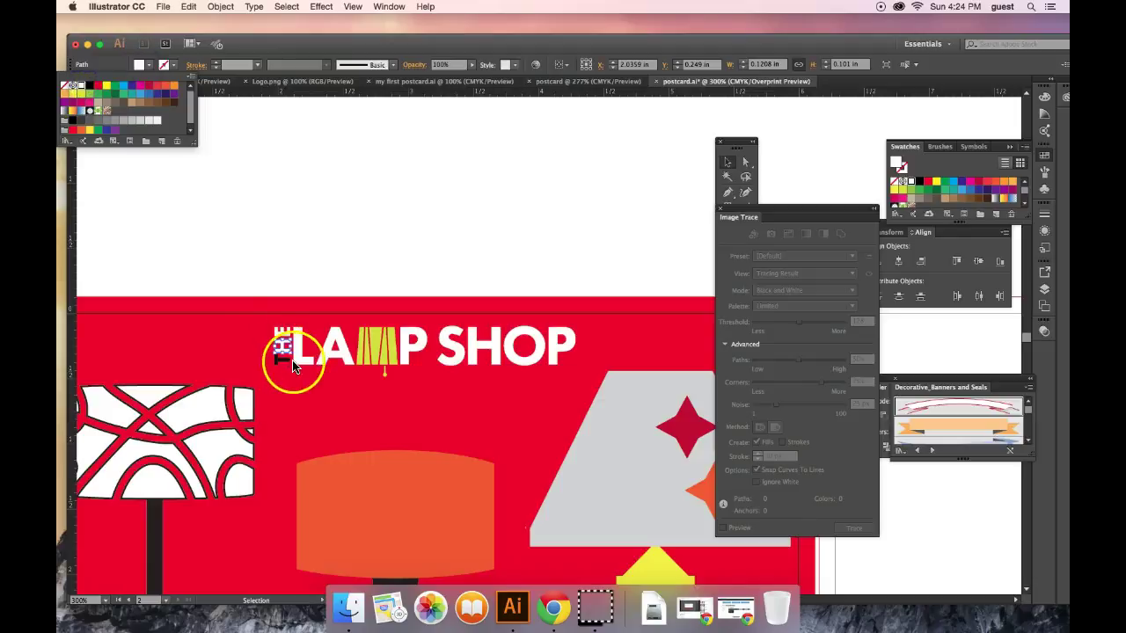
click(284, 430)
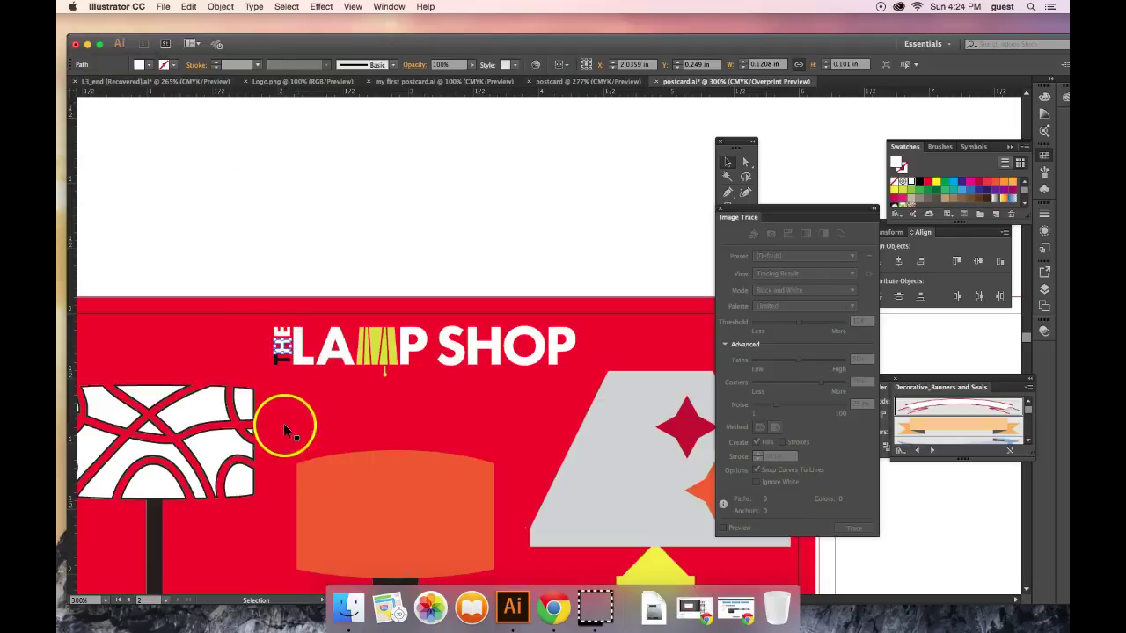
drag(281, 360, 281, 360)
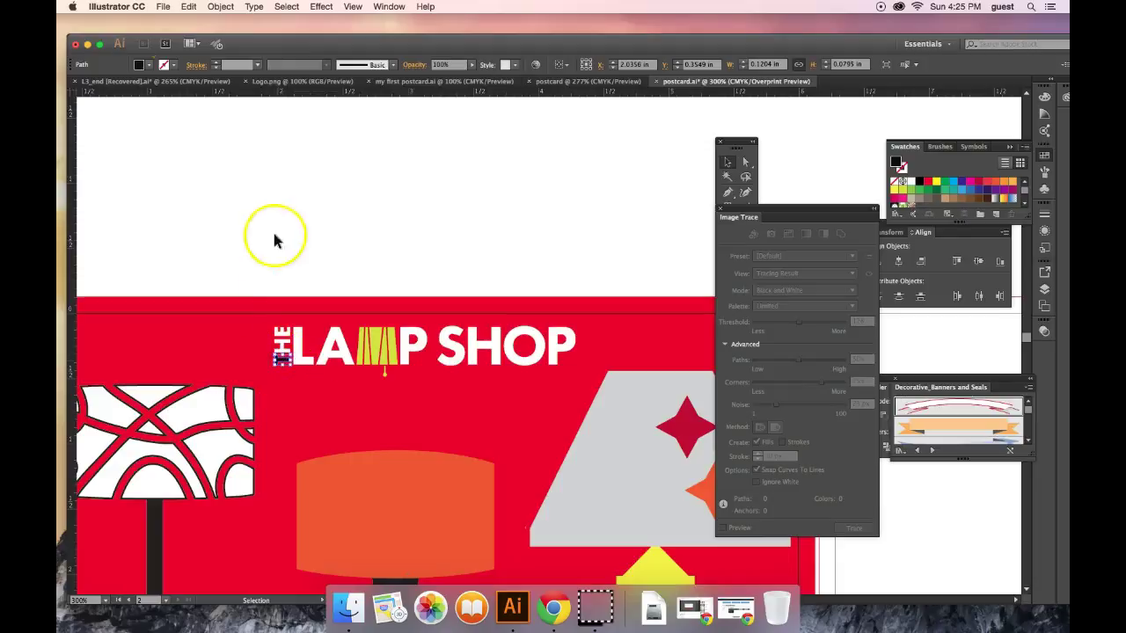
click(150, 67)
click(81, 85)
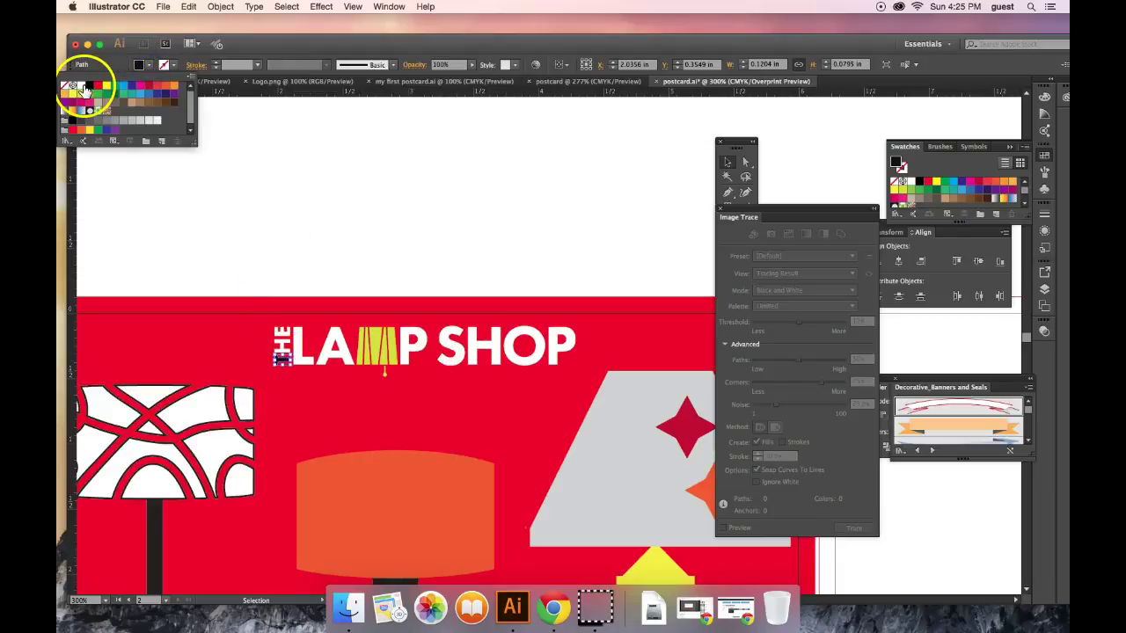
click(654, 269)
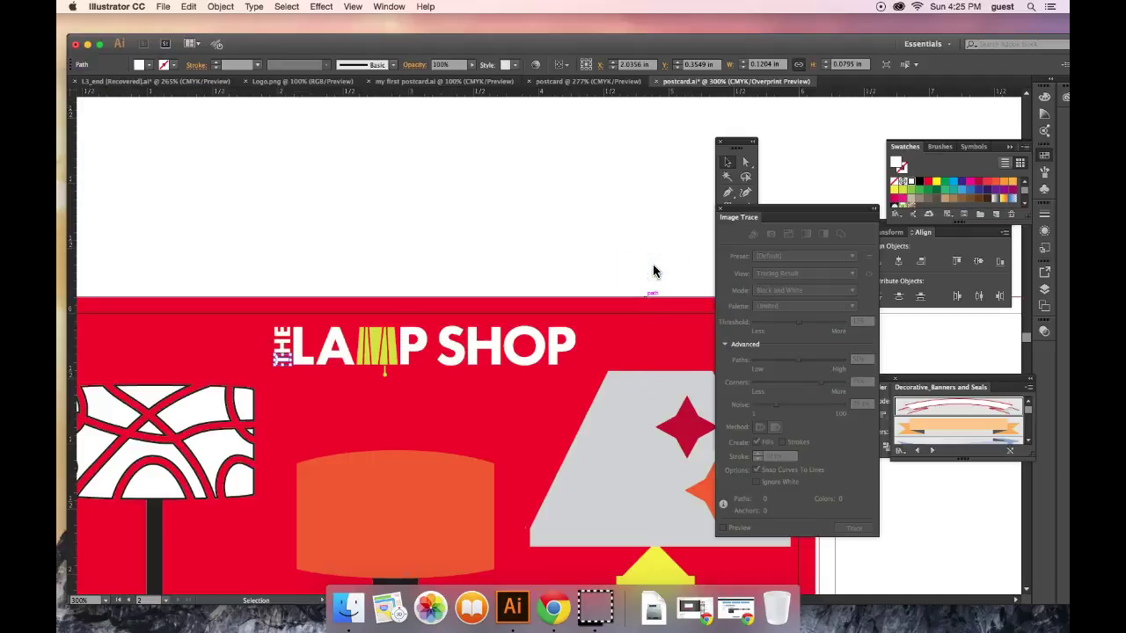
- Fit the postcard artboard in the window and move the floating Image Trace panel and toolbox off the artwork
key(super+0)
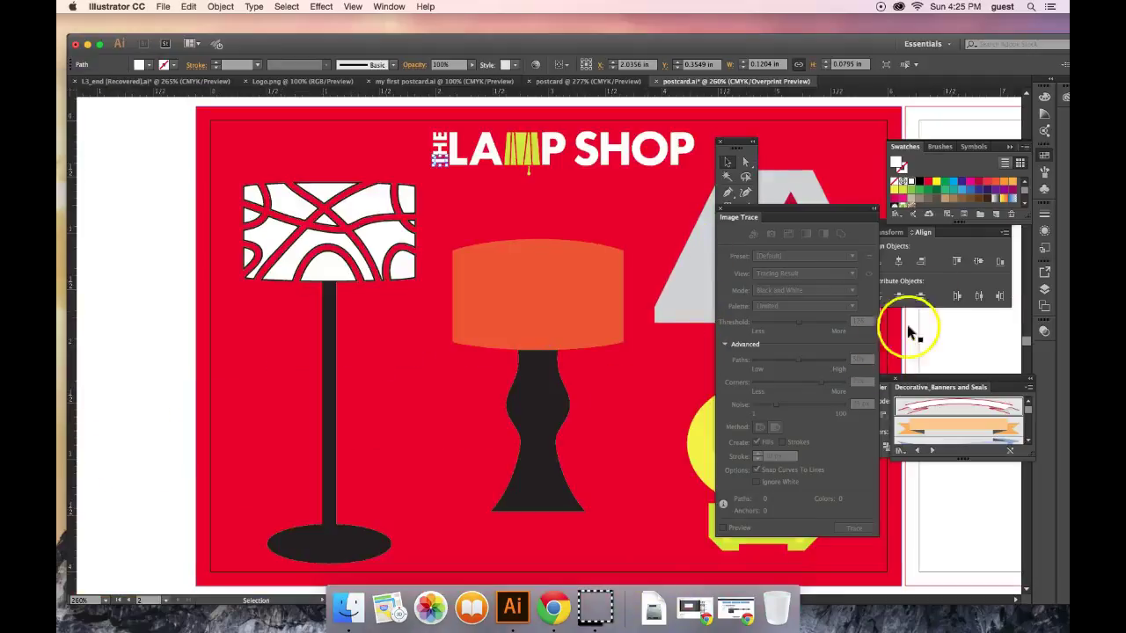
drag(774, 213, 939, 339)
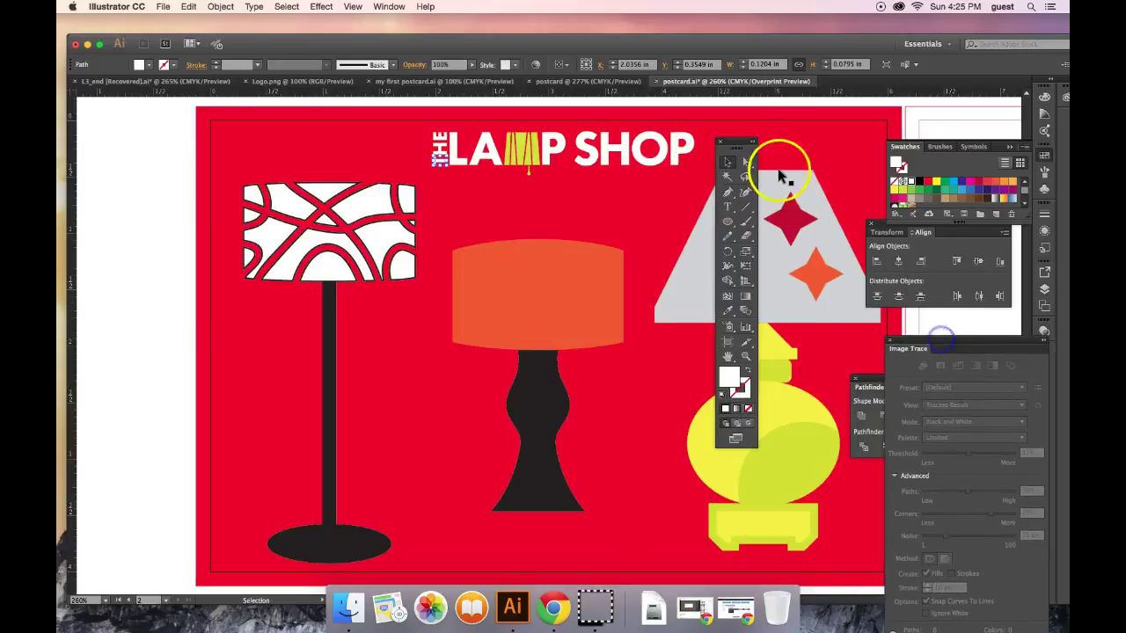
mouse_move(731, 143)
mouse_down()
mouse_move(887, 200)
mouse_move(956, 262)
mouse_up()
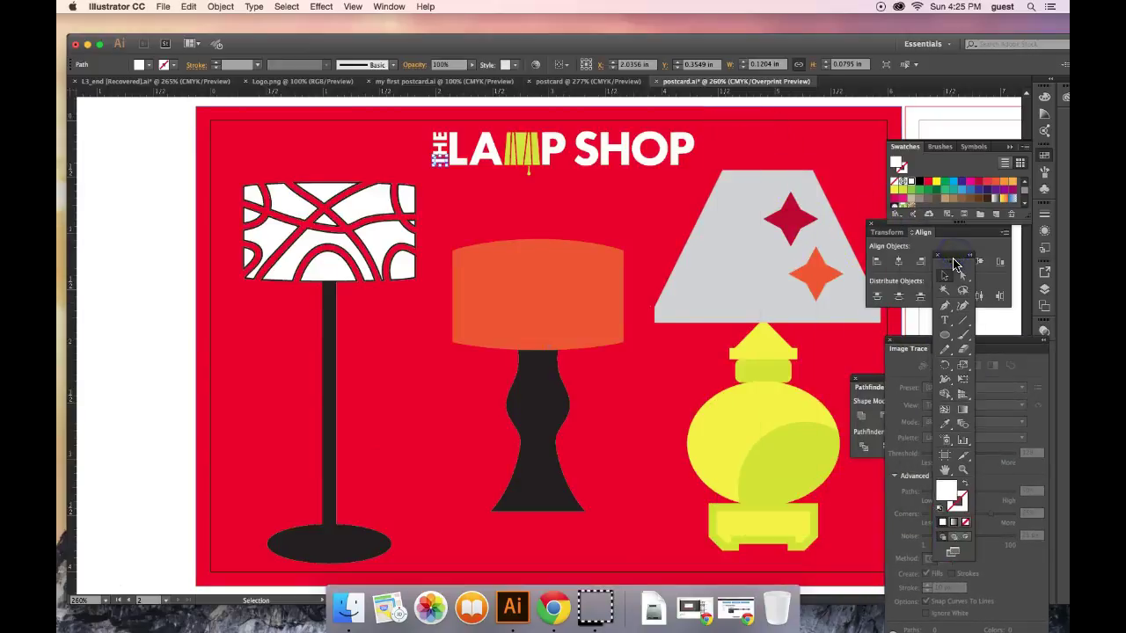